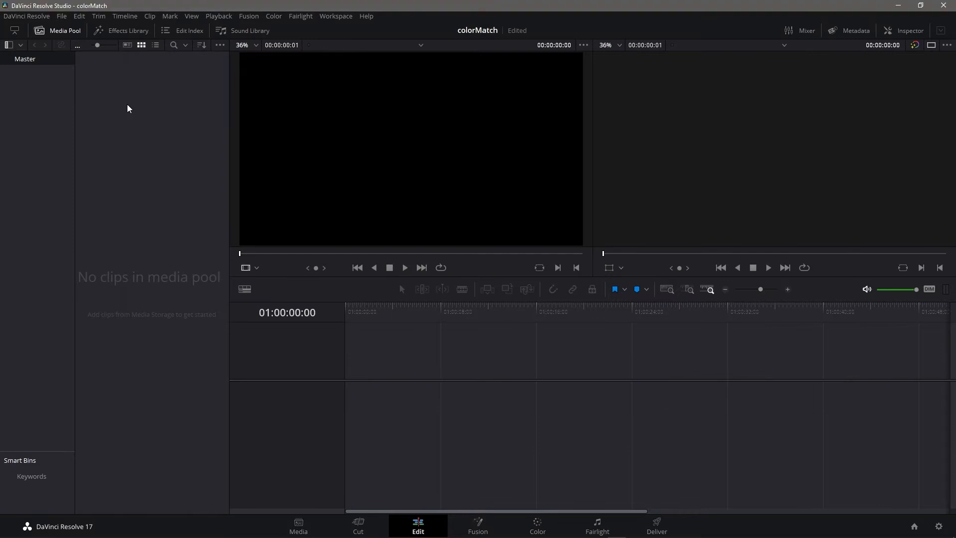
Place the Cycles.exr clip at the start of a new timeline and generate optimized media for it
left_click_drag(122, 73, 348, 394)
right_click(368, 394)
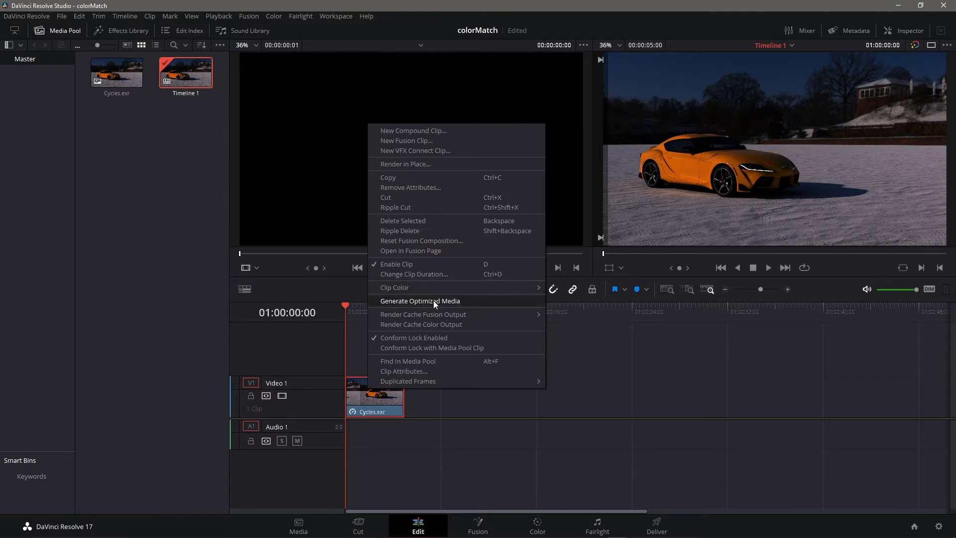
left_click(433, 301)
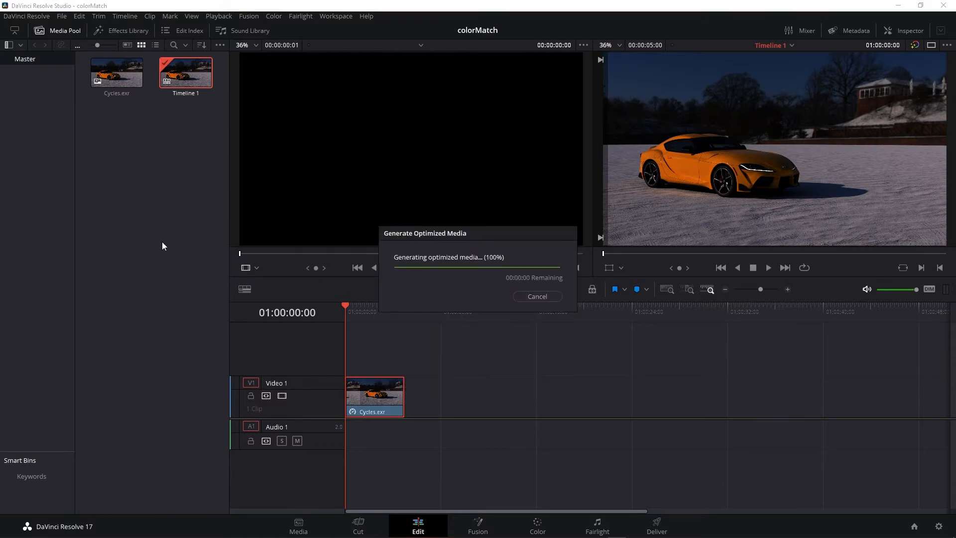
Import Octane.png from the GFX folder into the media pool
right_click(160, 229)
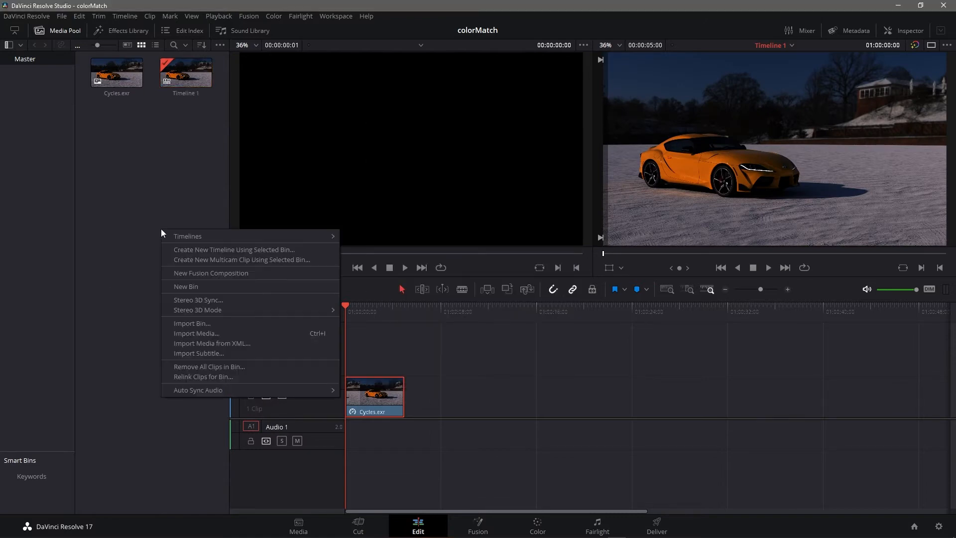
left_click(224, 332)
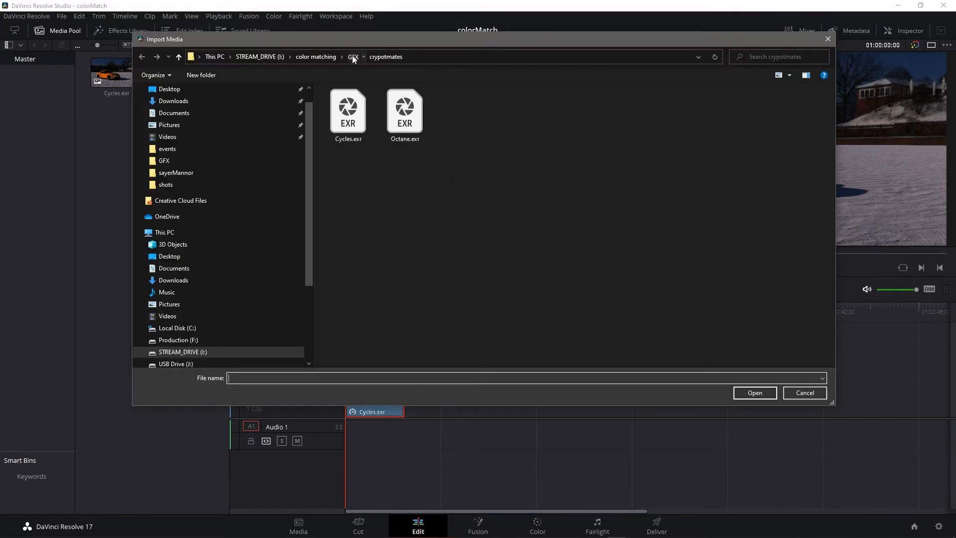
left_click(353, 56)
left_click(580, 121)
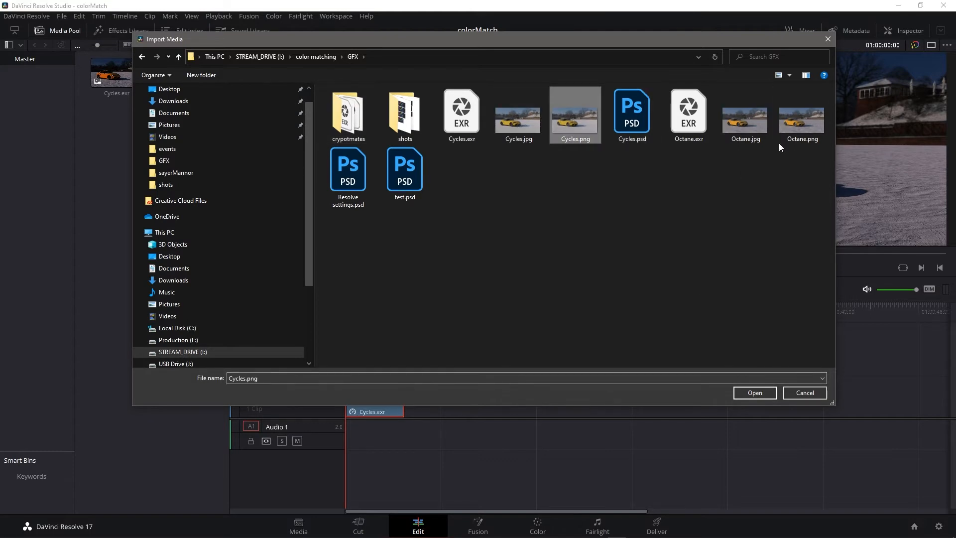
left_click(806, 127)
left_click(761, 395)
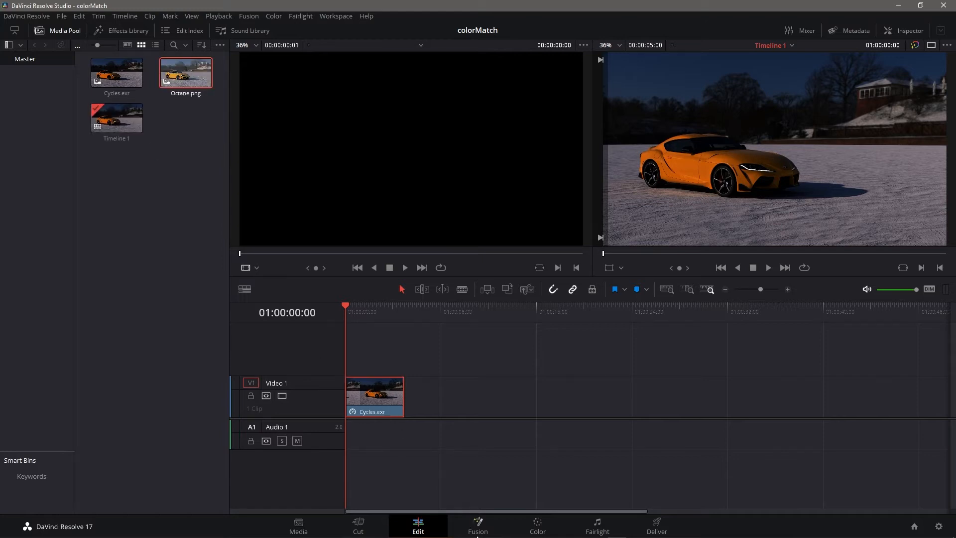
On the Fusion page, view MediaIn1's channels and insert an OCIO Colorspace node between MediaIn1 and MediaOut1
left_click(483, 527)
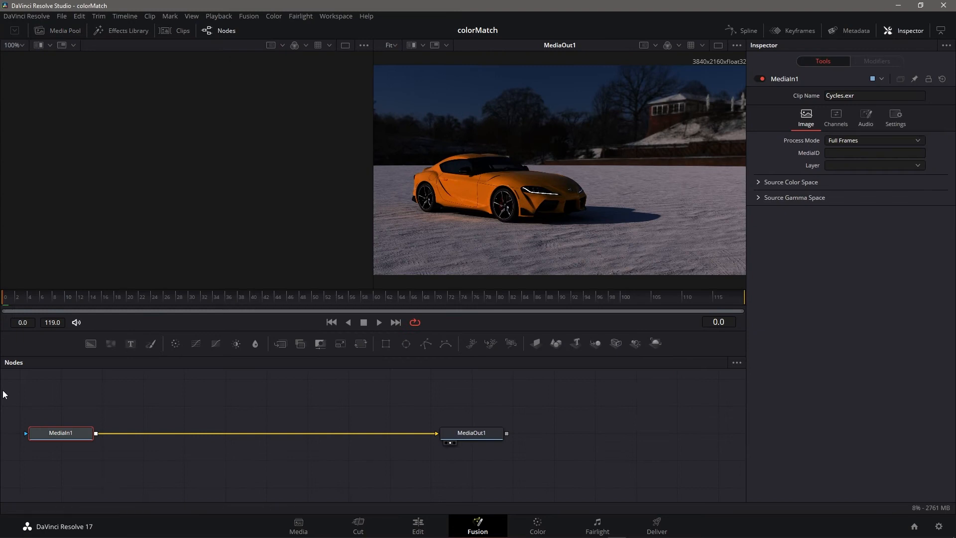
left_click(837, 120)
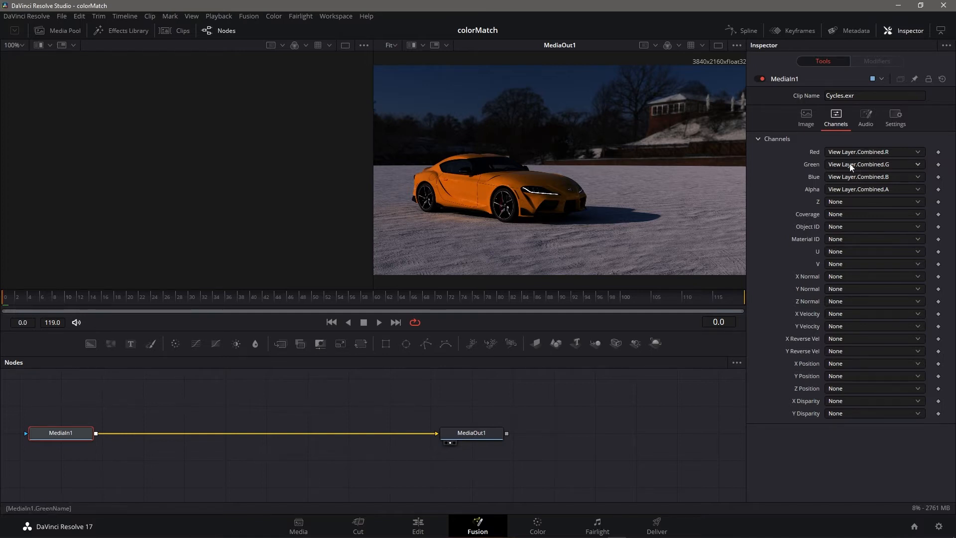
left_click(277, 453)
right_click(277, 450)
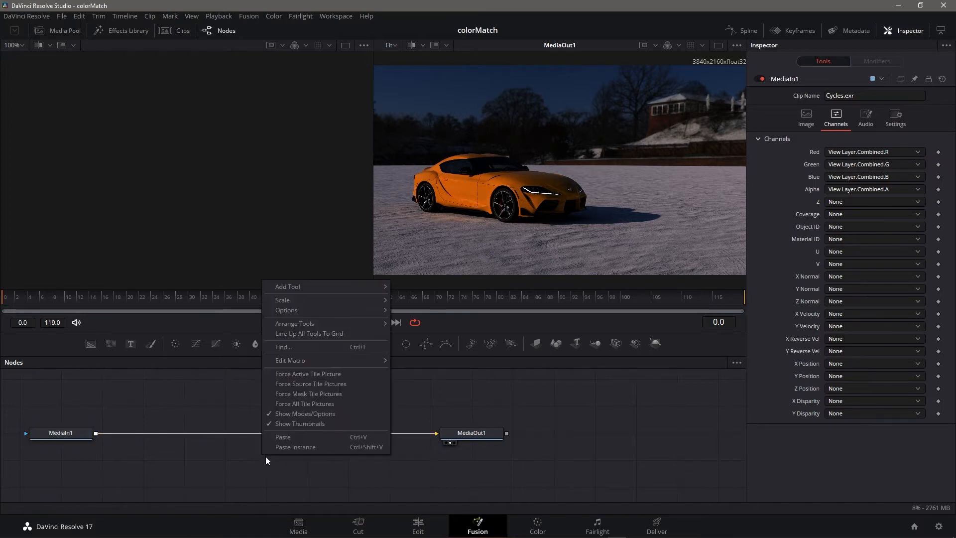
mouse_move(316, 285)
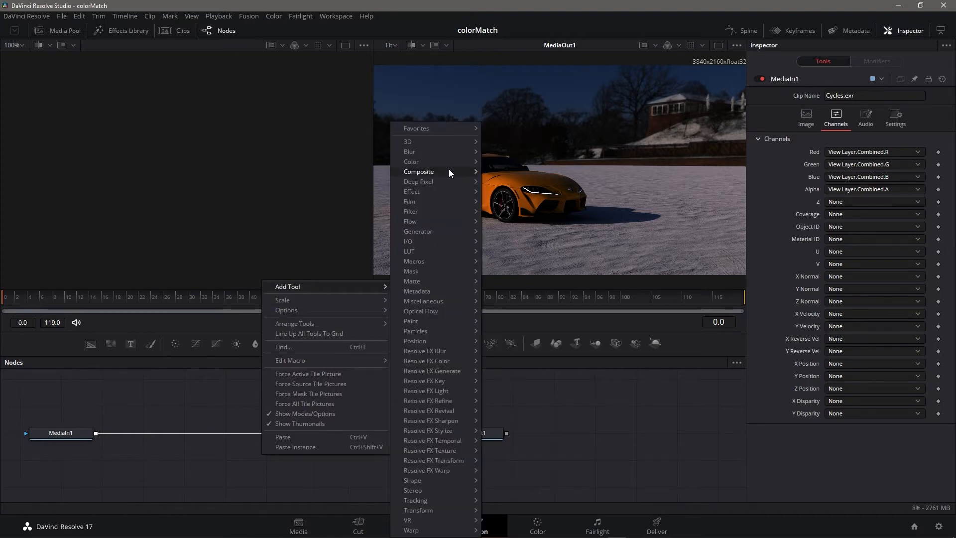
mouse_move(447, 161)
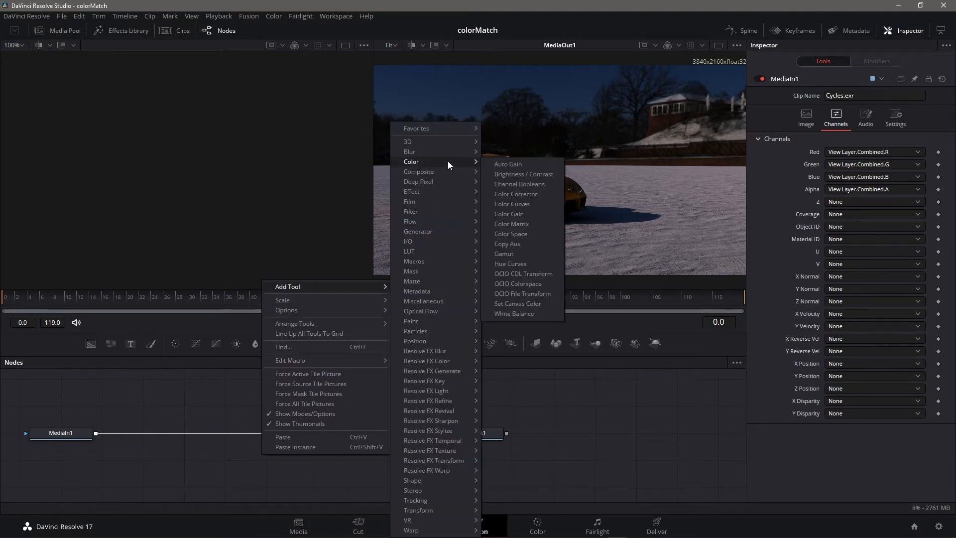
left_click(542, 284)
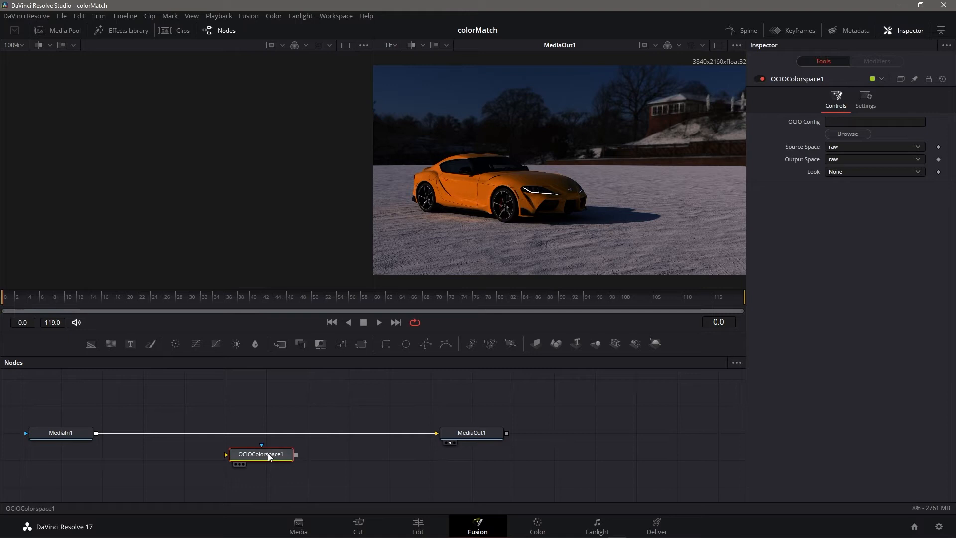
left_click_drag(268, 456, 280, 435)
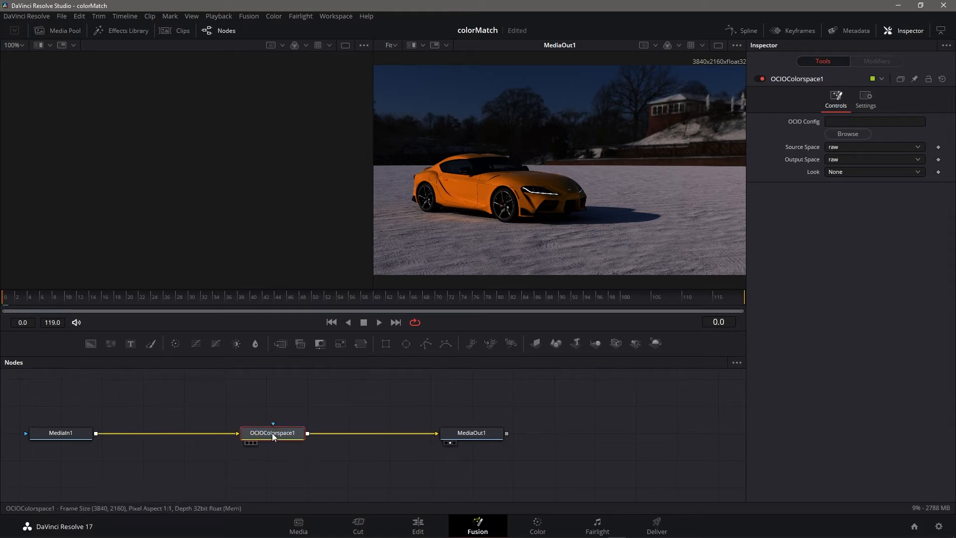
Load config.ocio from Blender 2.93's colormanagement folder as the OCIO config of the colorspace node
left_click(850, 135)
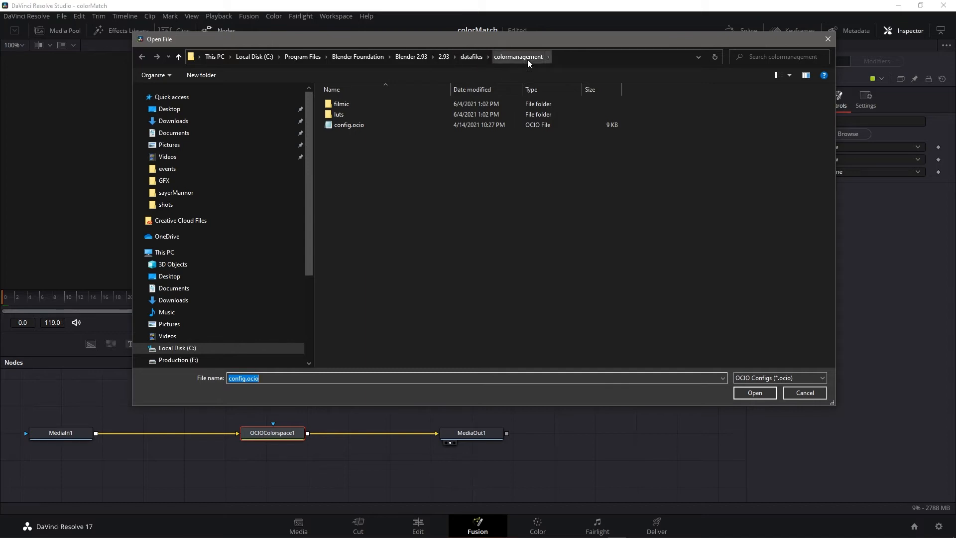
left_click(351, 127)
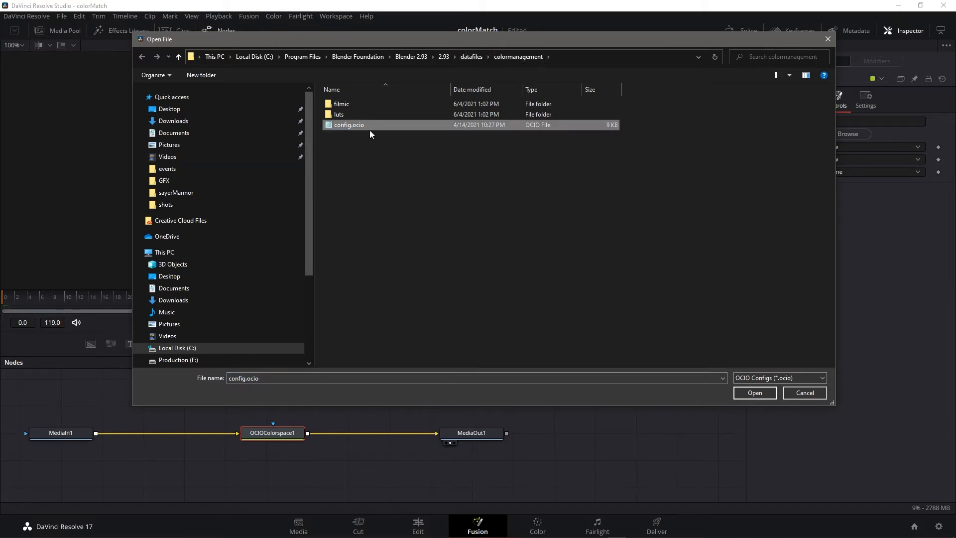
left_click(762, 393)
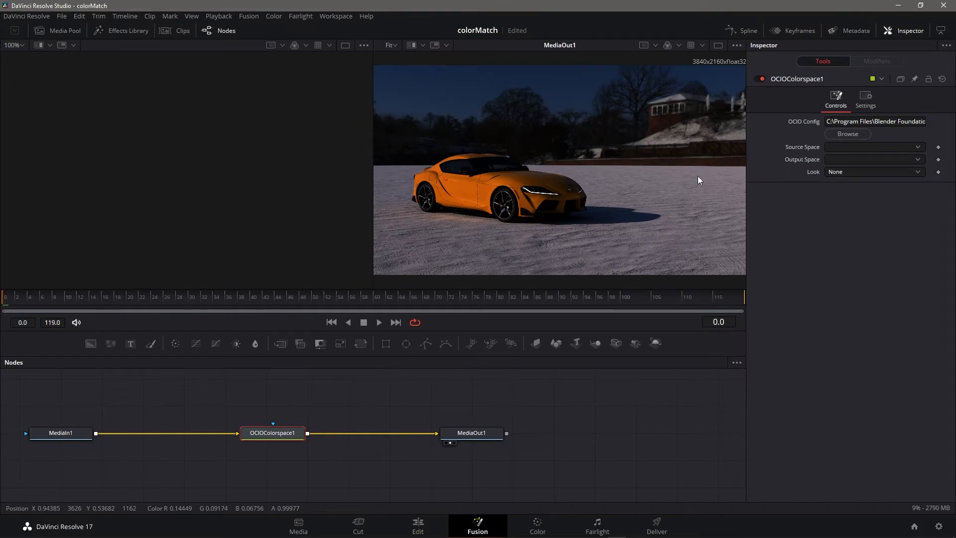
Set the OCIO node's Source Space to Linear and Output Space to Filmic sRGB, and switch to the Color page
left_click(846, 148)
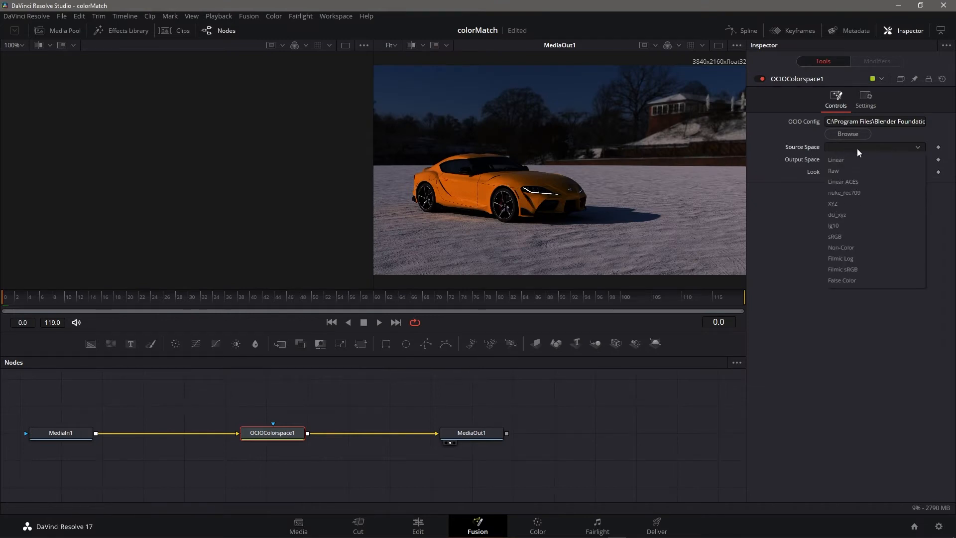
left_click(859, 158)
left_click(865, 158)
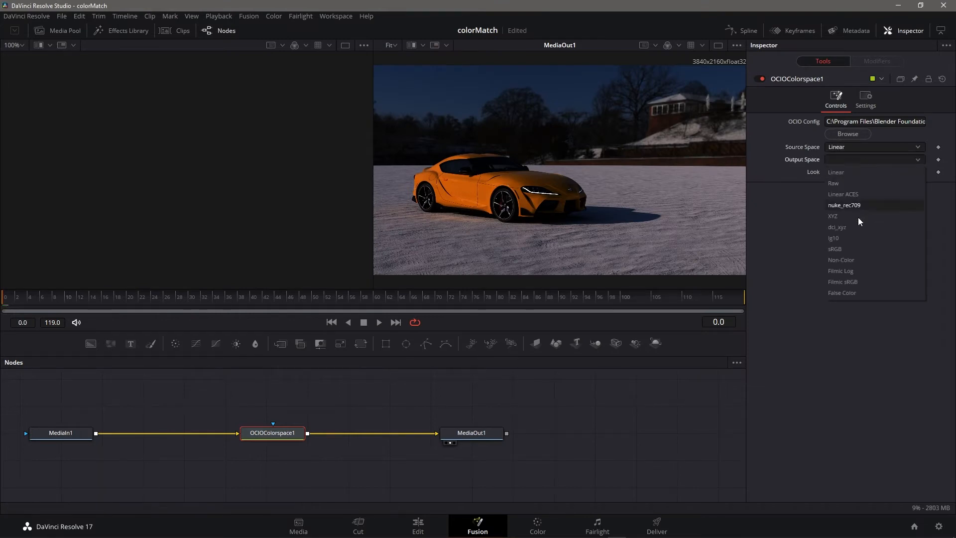
left_click(852, 283)
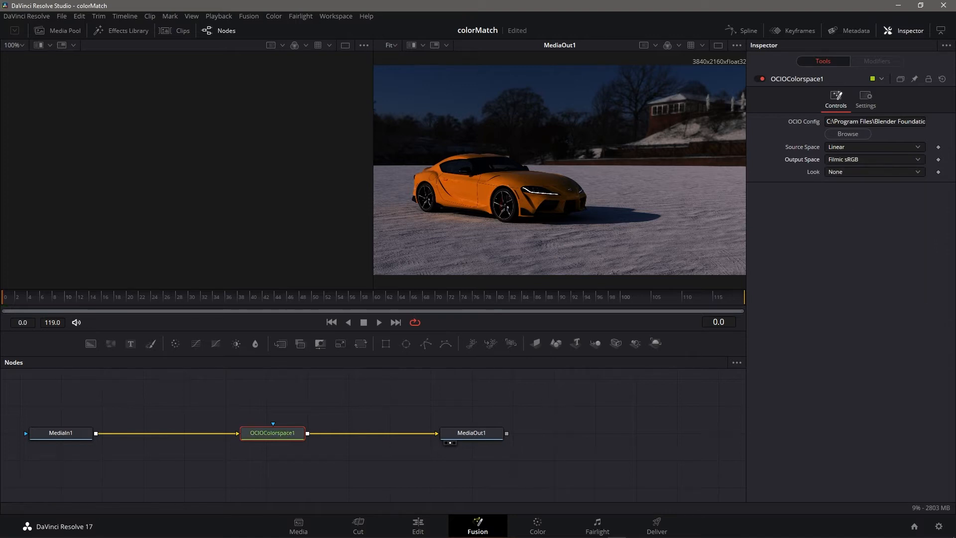
left_click(540, 525)
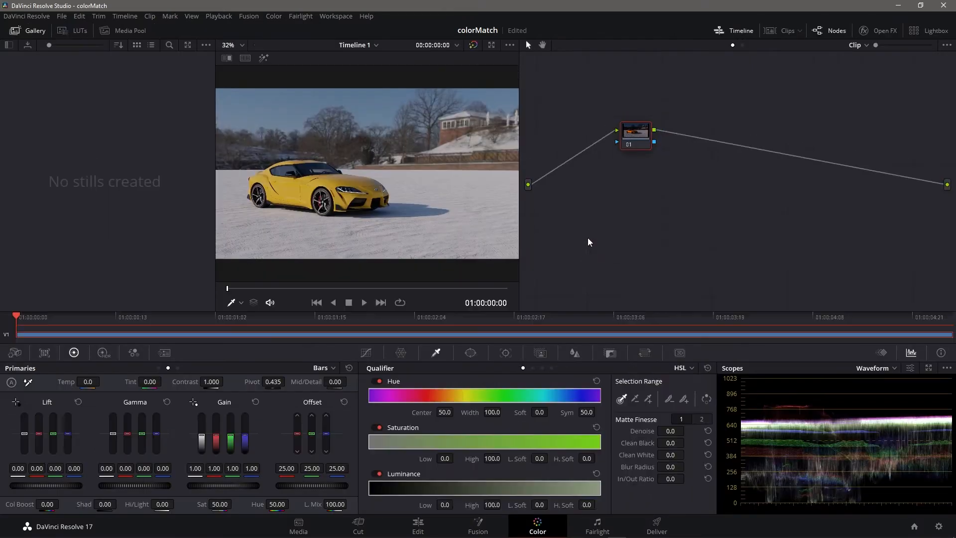
right_click(71, 139)
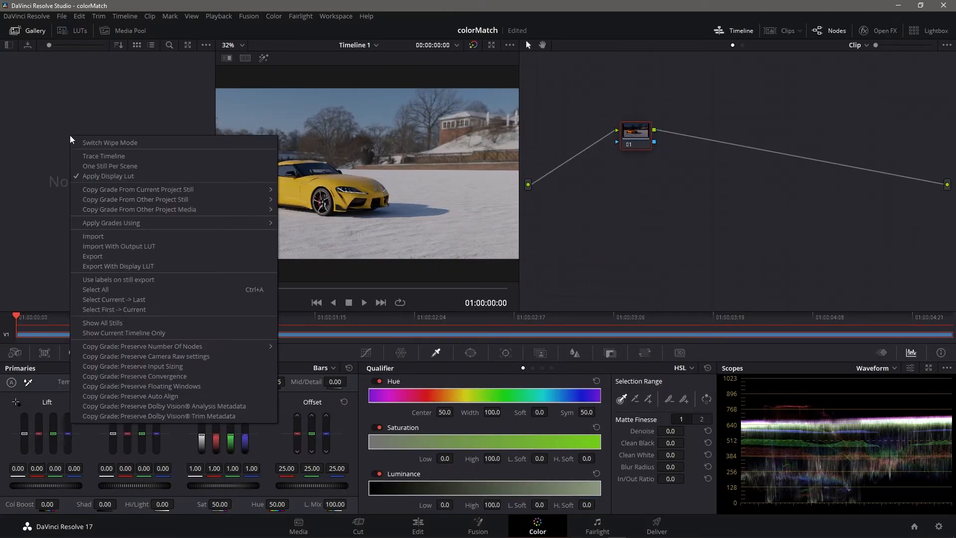
left_click(103, 234)
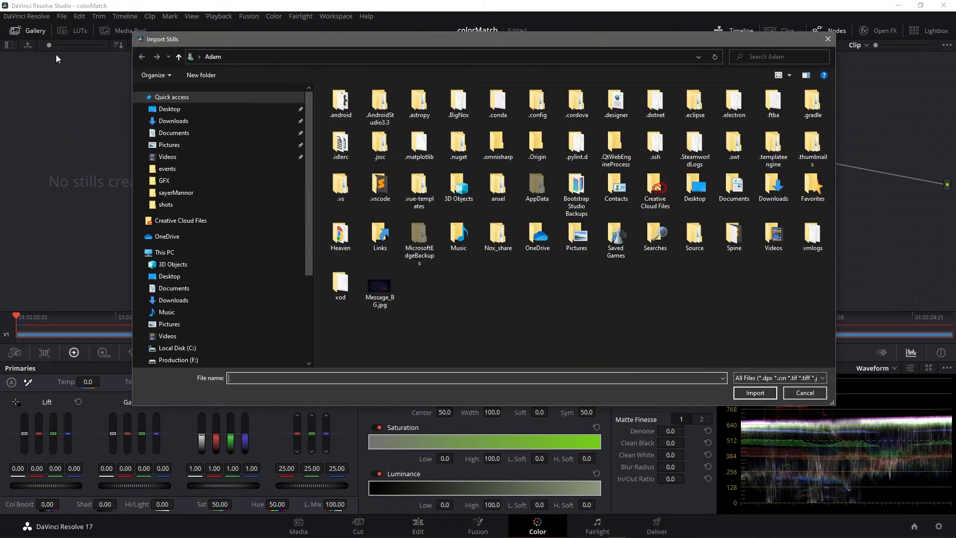
left_click(828, 39)
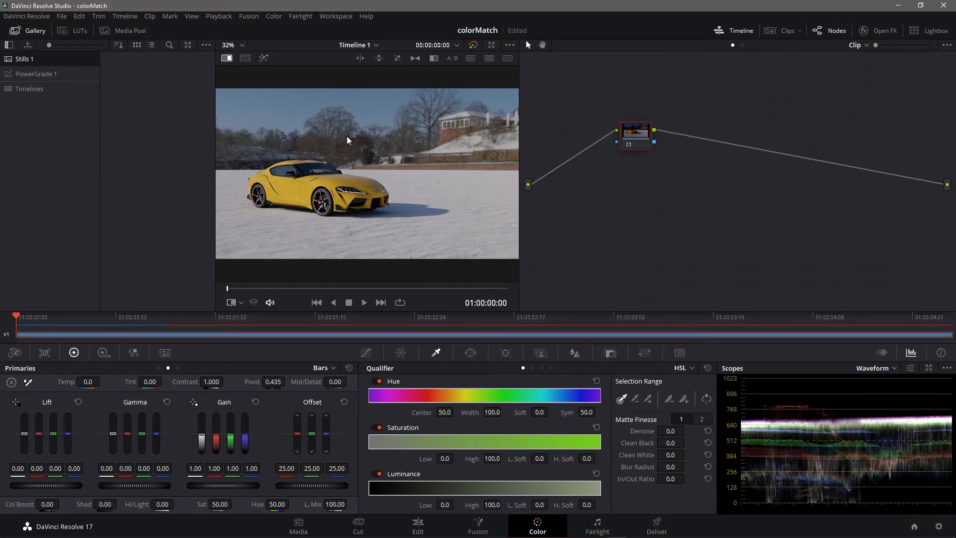
Add the Octane image as a still to the Stills 1 album and compare it with the clip in split screen using Selected Still Images
right_click(169, 115)
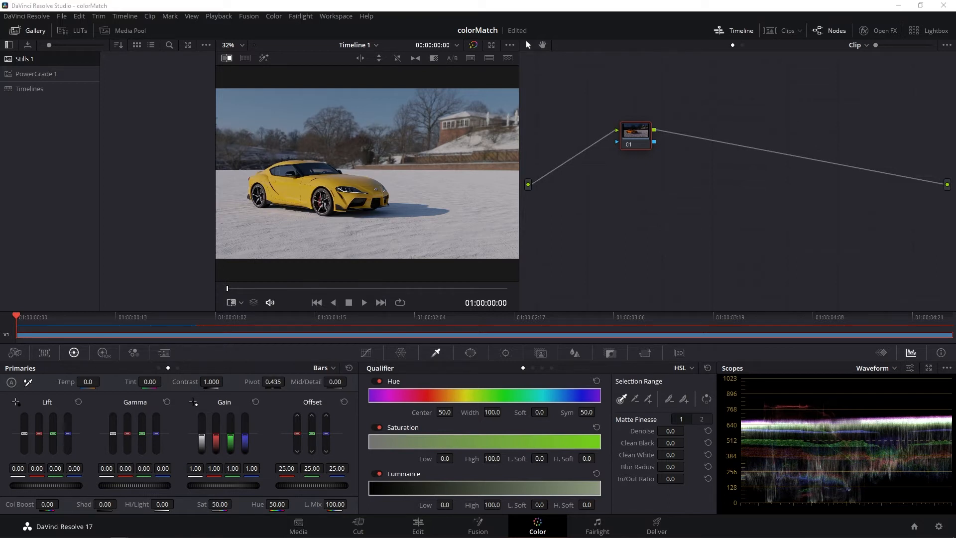
left_click_drag(369, 229, 170, 159)
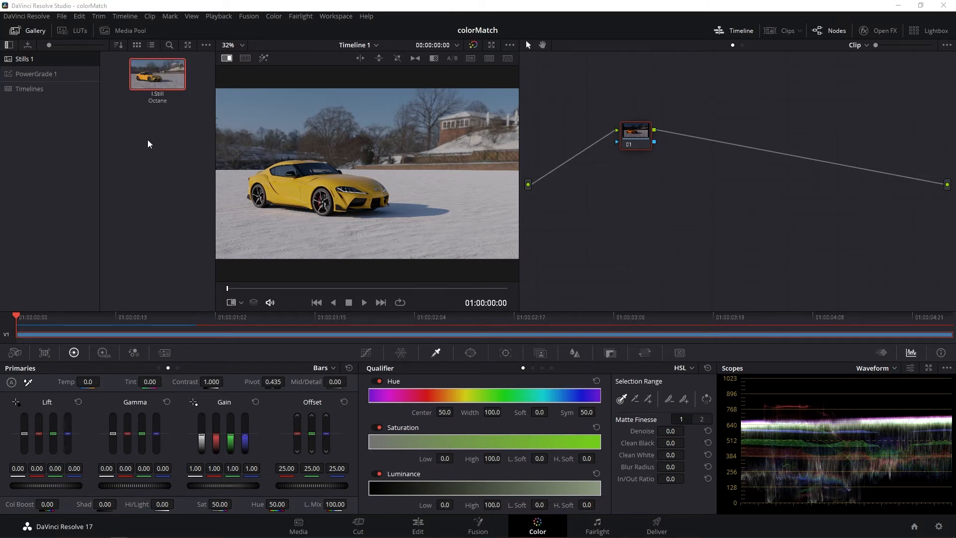
left_click(245, 58)
left_click(32, 32)
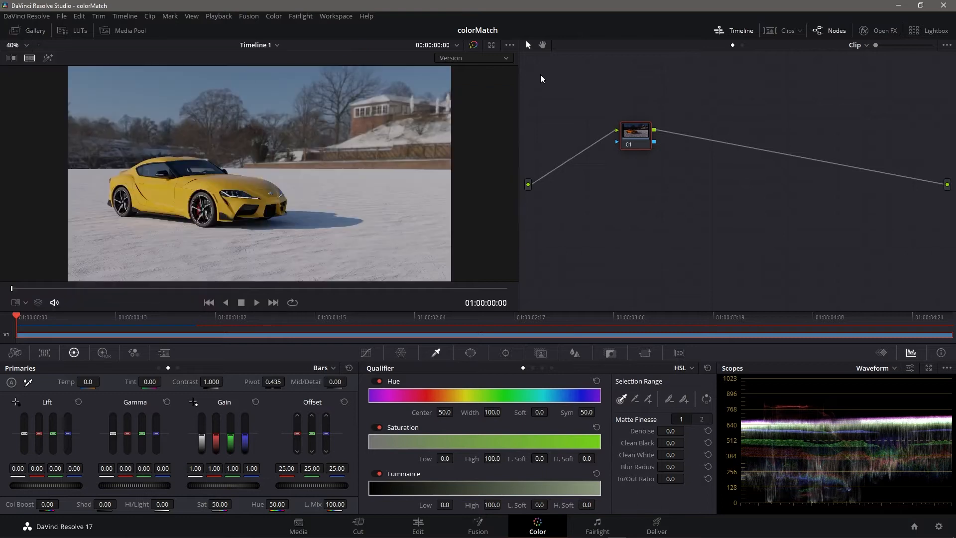
left_click(500, 58)
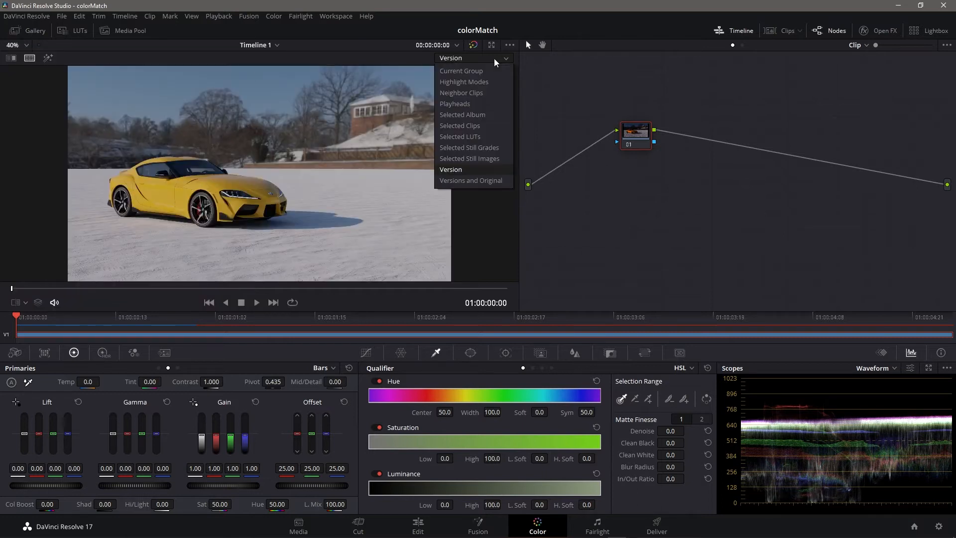
left_click(496, 160)
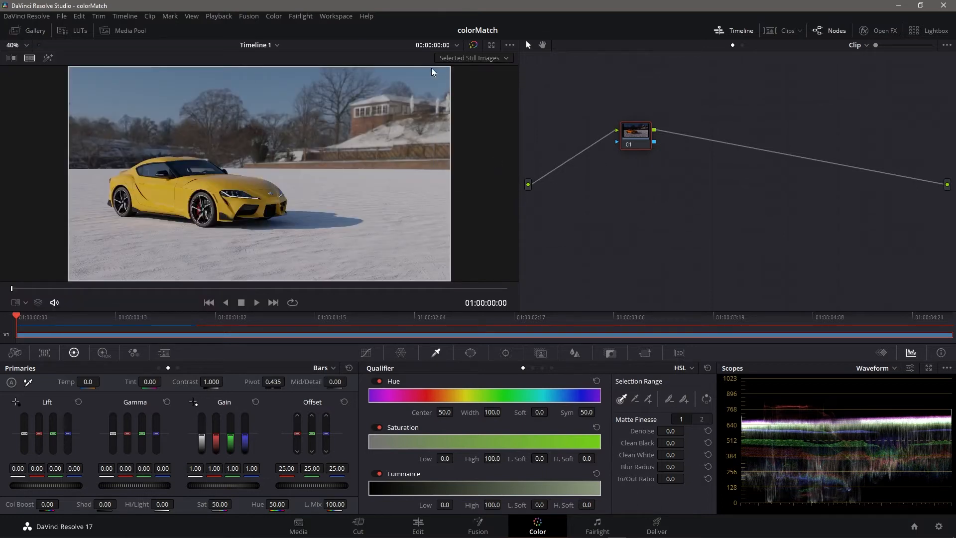
left_click(30, 57)
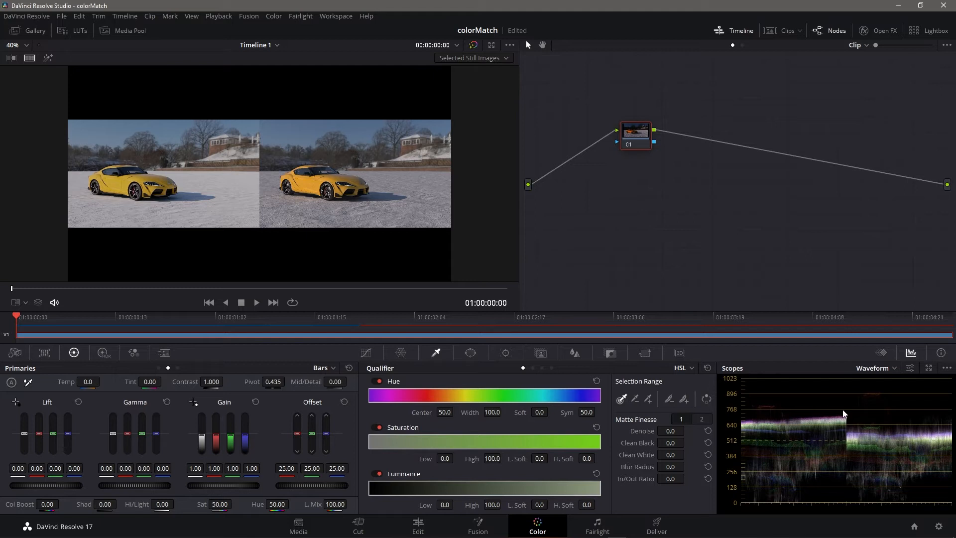
Examine the waveform, vectorscope and histogram of both images in the enlarged scopes window, and close it
left_click(929, 372)
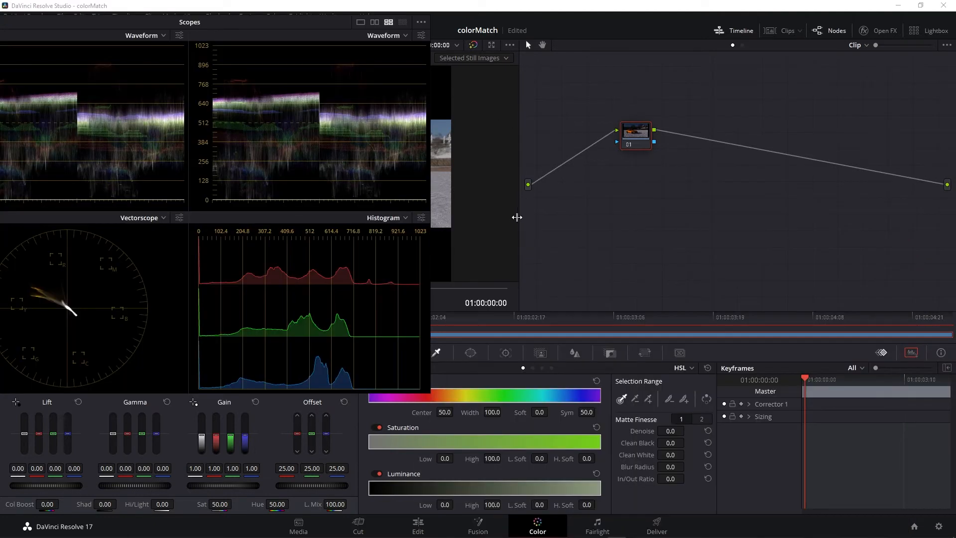
left_click_drag(97, 25, 499, 96)
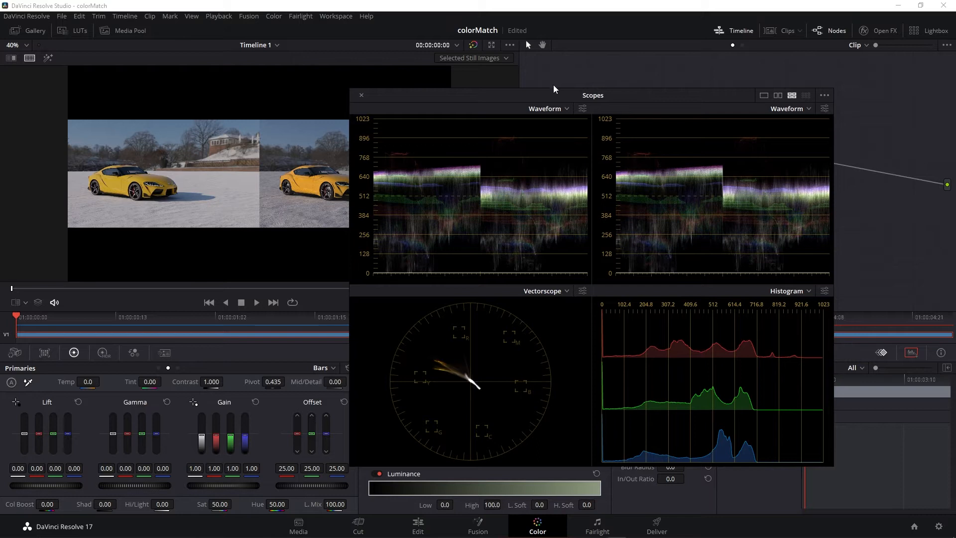
left_click_drag(513, 98, 538, 104)
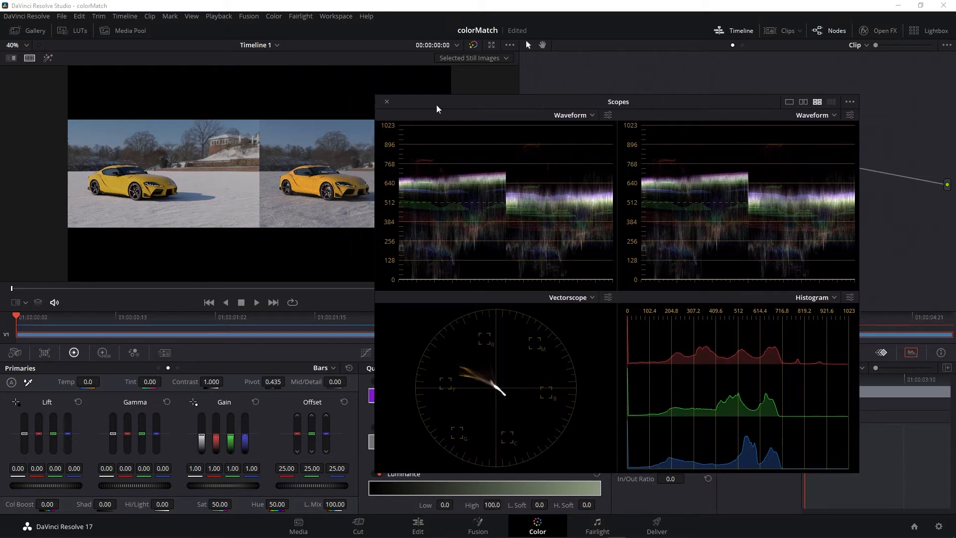
left_click(387, 102)
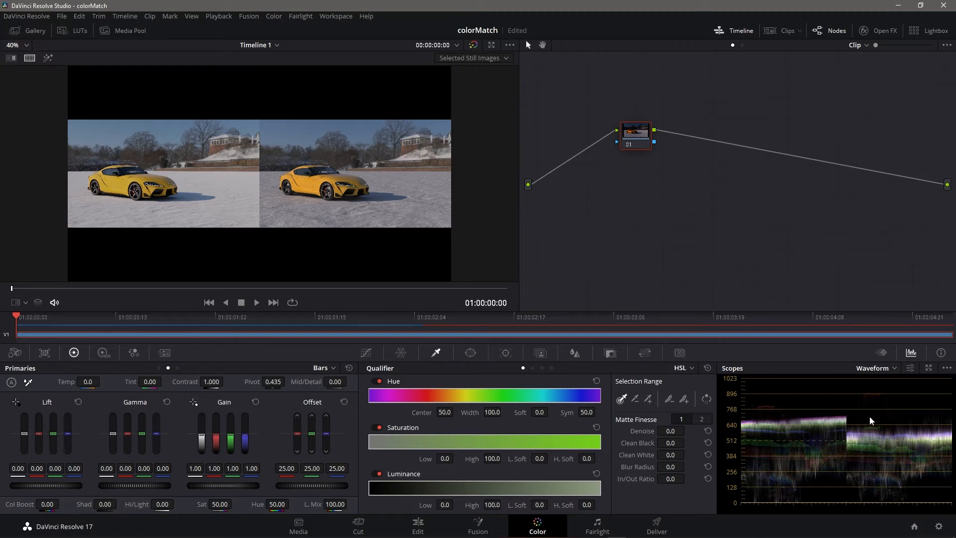
Zoom and pan the split-screen viewer to compare the two car images up close
scroll(284, 157, "up", 5)
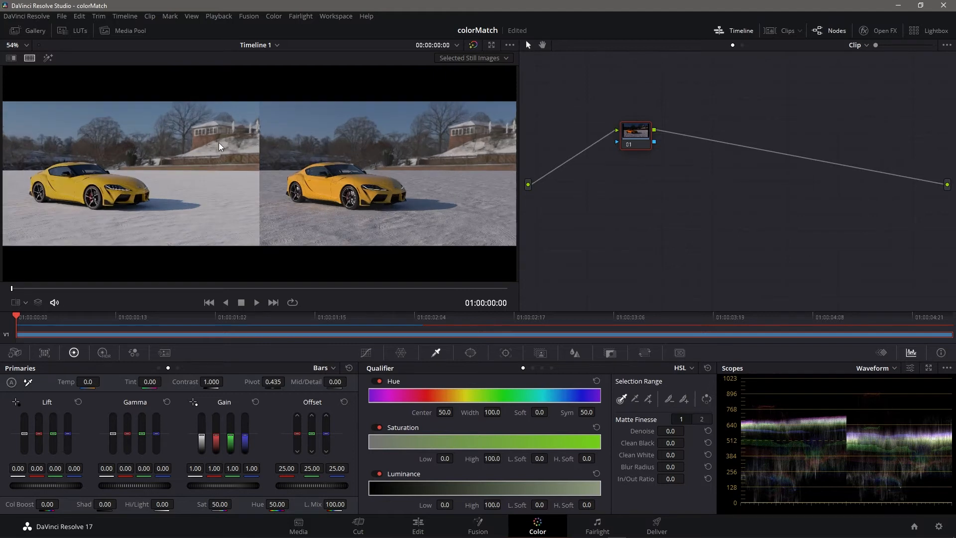
left_click_drag(283, 157, 346, 148)
scroll(346, 148, "down", 2)
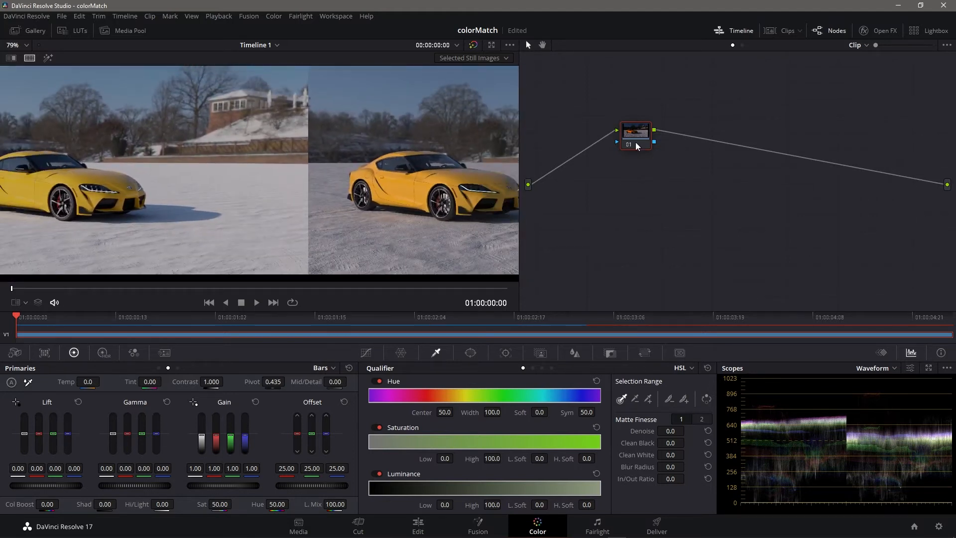
Move the first node closer to the graph's source input and label it epo
left_click_drag(639, 136, 566, 128)
right_click(566, 128)
left_click(613, 152)
type("epo")
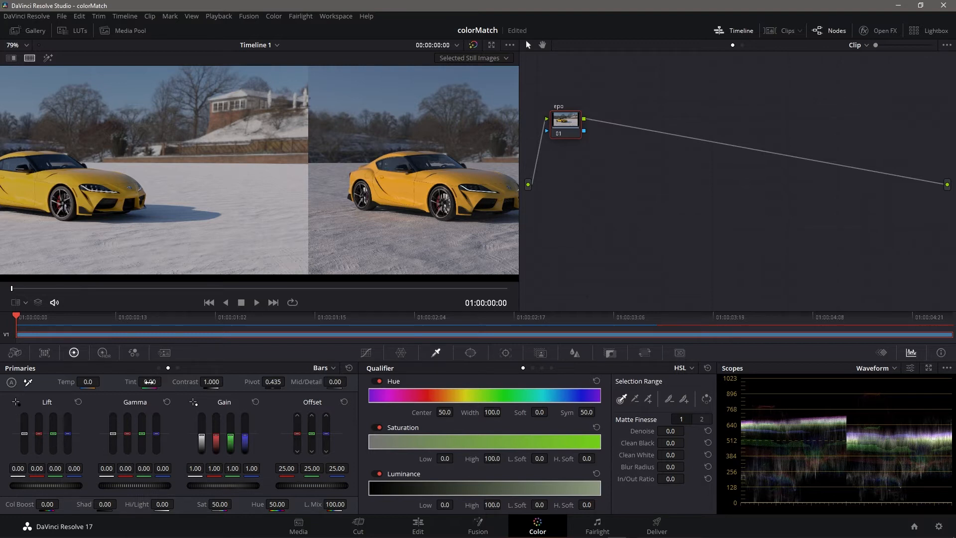
Using the primary color wheels, raise Gain to 1.29, lower Offset to -16.55, and raise Lift to 0.13
left_click(158, 367)
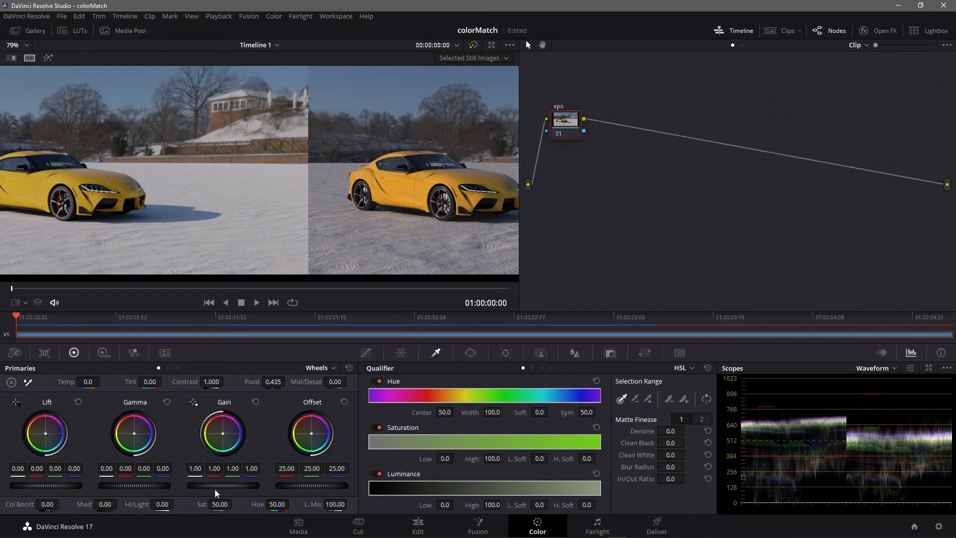
mouse_move(210, 486)
left_mouse_down()
mouse_move(234, 485)
mouse_move(221, 489)
left_mouse_up()
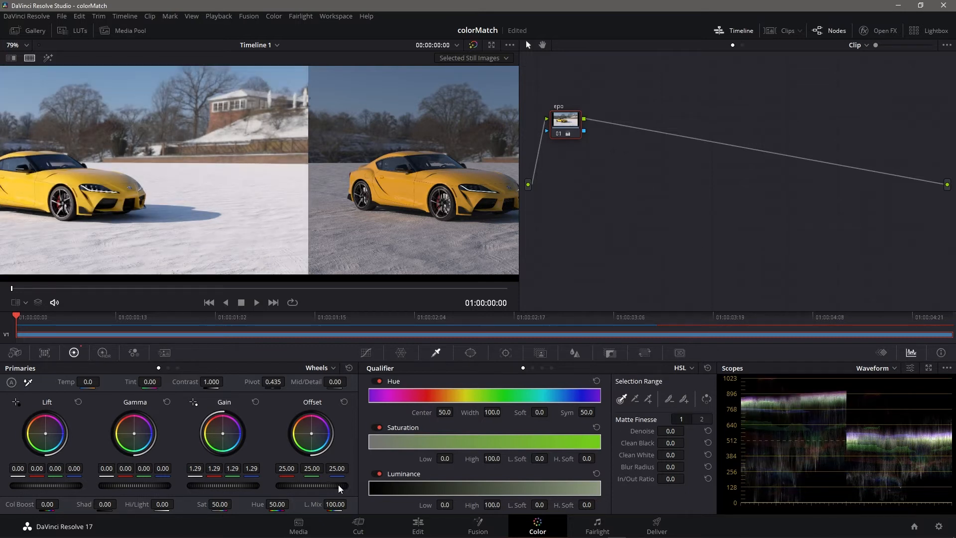
left_click_drag(311, 486, 299, 486)
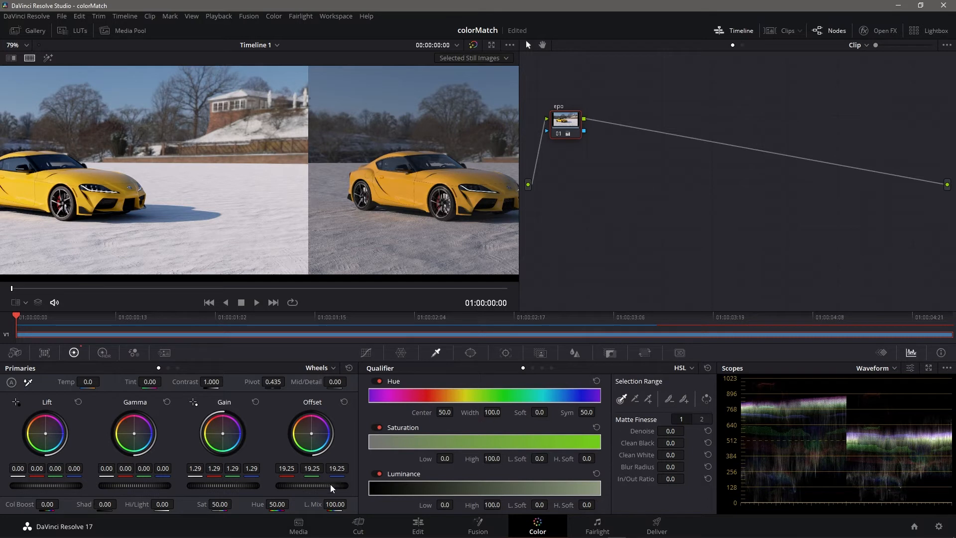
left_click_drag(329, 487, 290, 486)
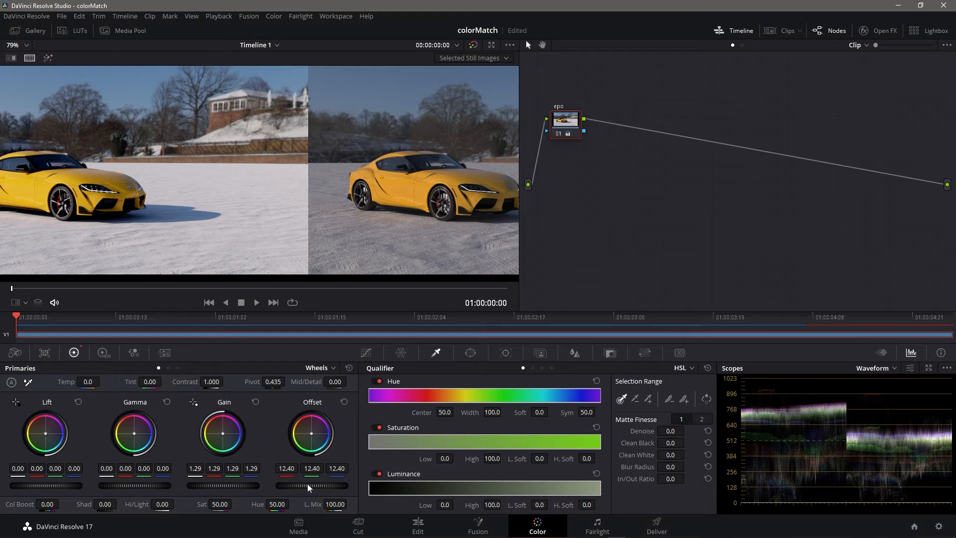
left_click_drag(318, 488, 190, 486)
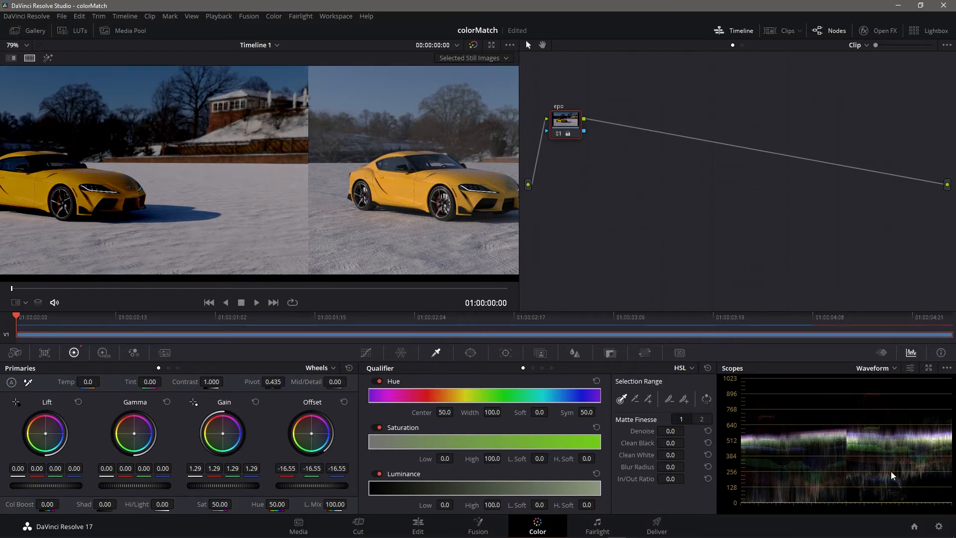
left_click_drag(45, 486, 71, 486)
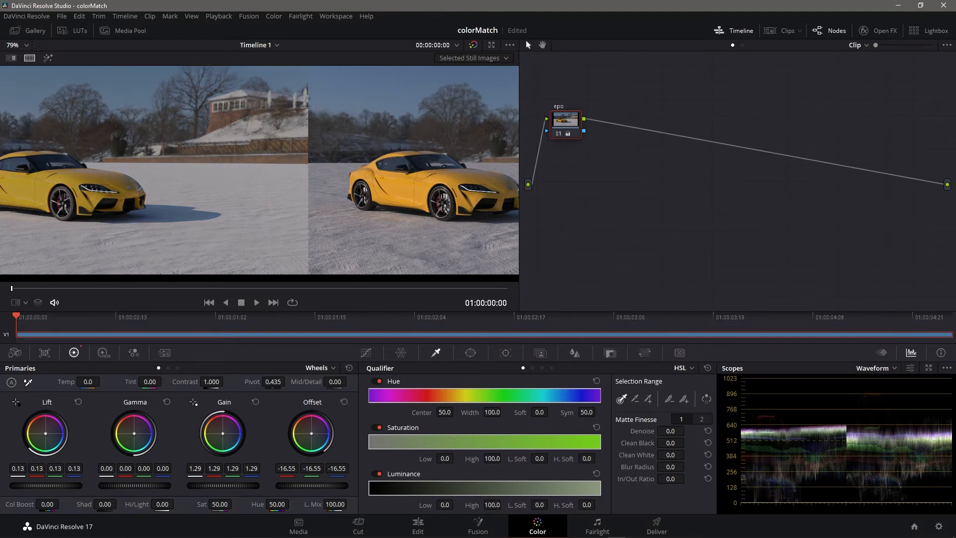
In the Log wheels, raise Shadow to 0.01 and Highlights to 0.46
left_click(177, 367)
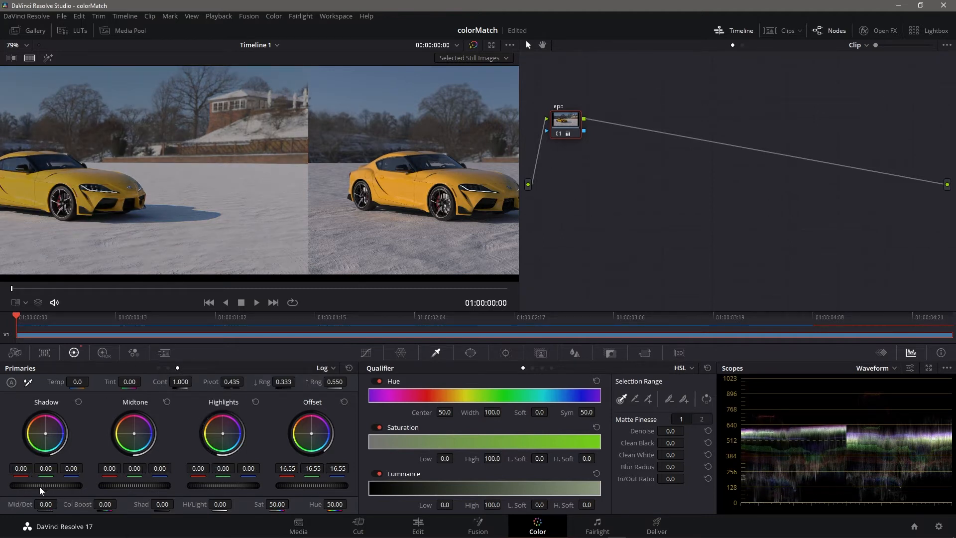
left_click_drag(46, 486, 59, 485)
left_click_drag(241, 483, 276, 483)
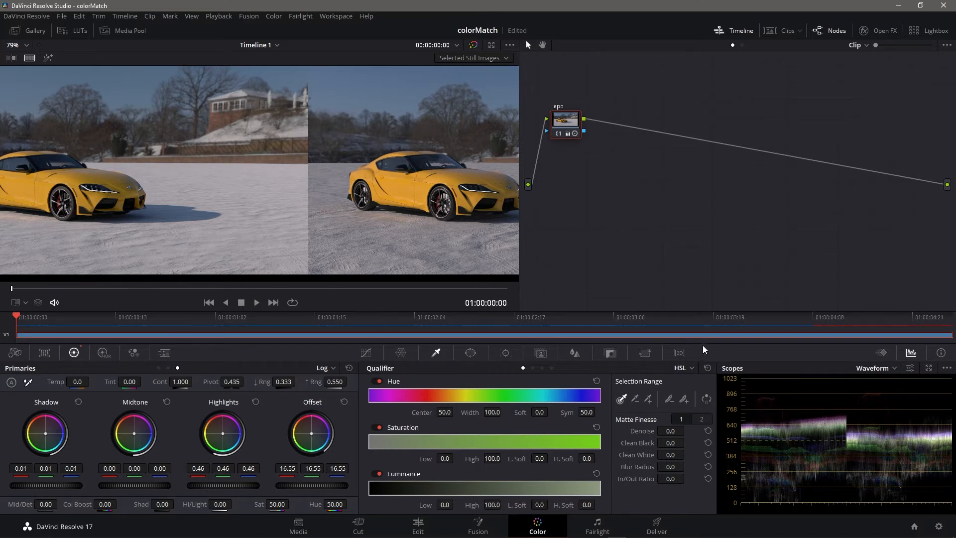
Flip the clip horizontally with Input Sizing and show its Custom curves
left_click(646, 353)
left_click(532, 463)
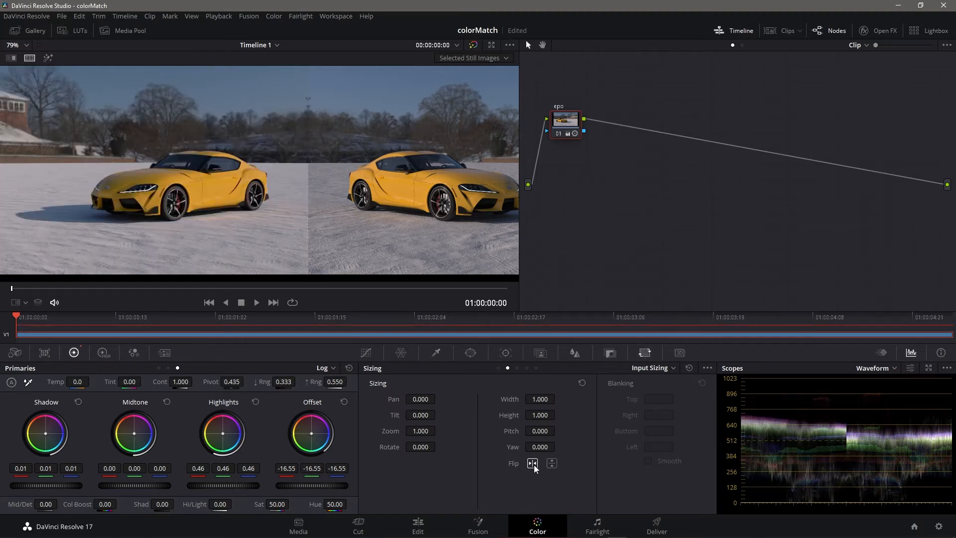
left_click(367, 353)
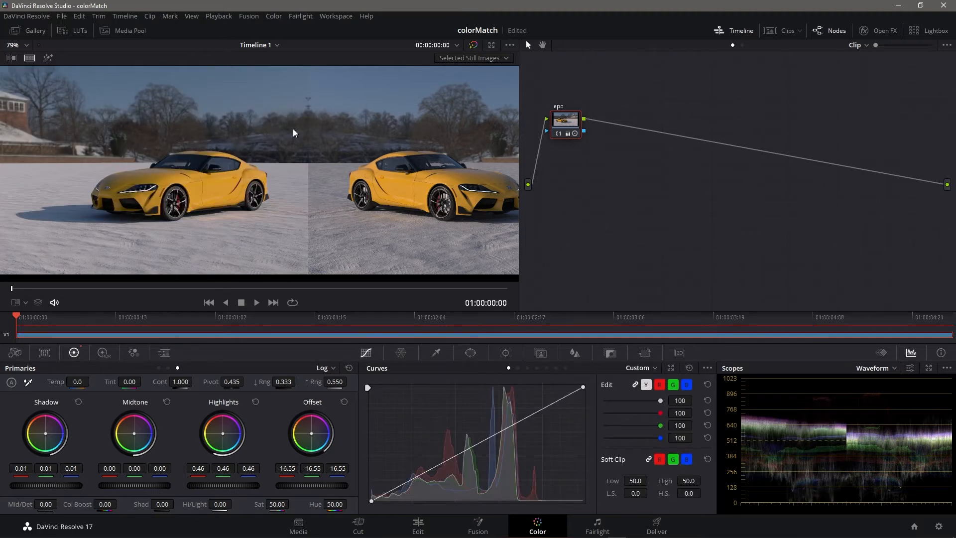
scroll(274, 131, "up", 5)
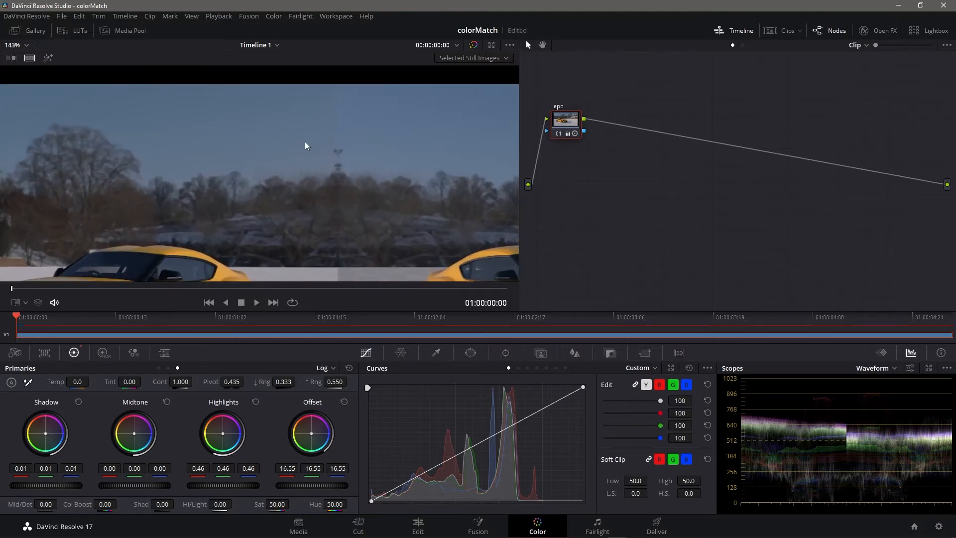
left_click_drag(355, 225, 326, 190)
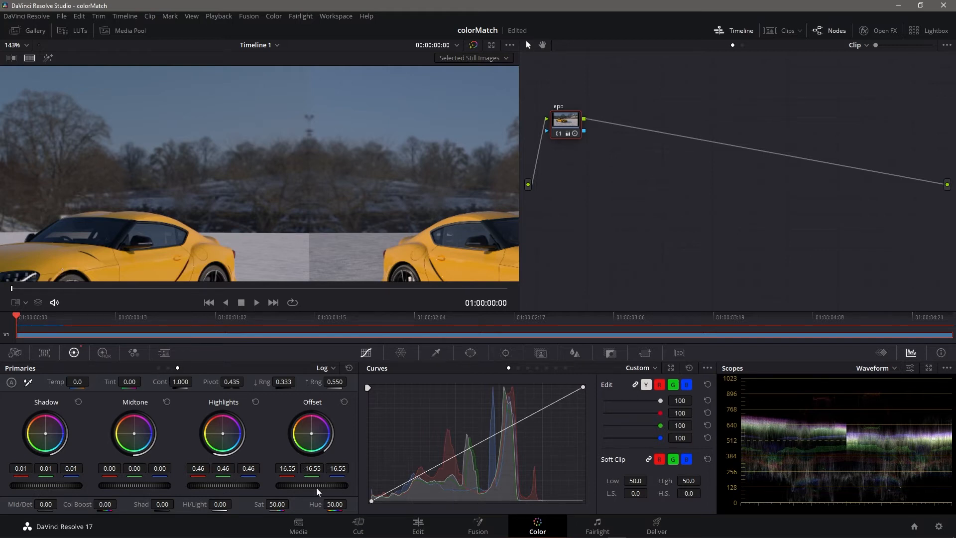
Fine-tune the primary wheels to a Gain of 1.27 and an Offset of -19.25
left_click(158, 368)
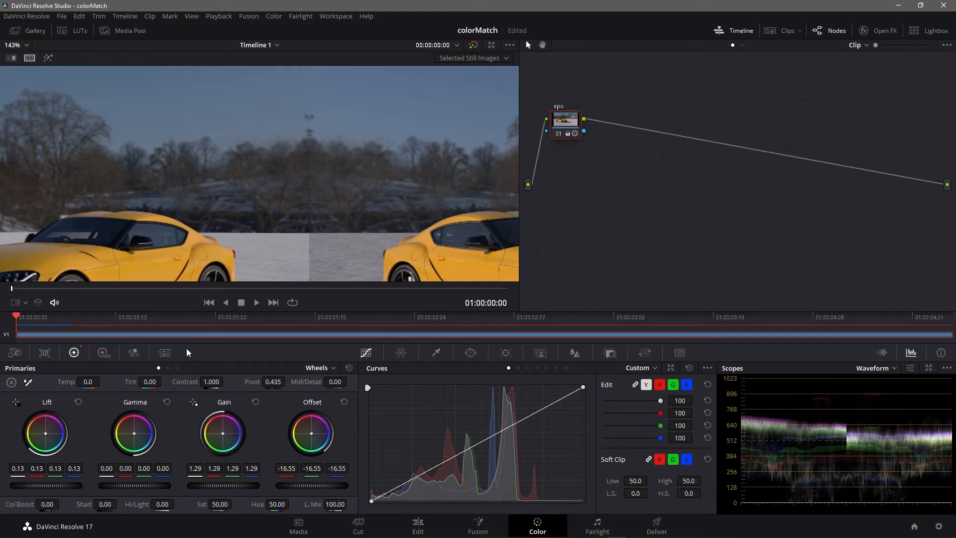
left_click_drag(324, 483, 279, 484)
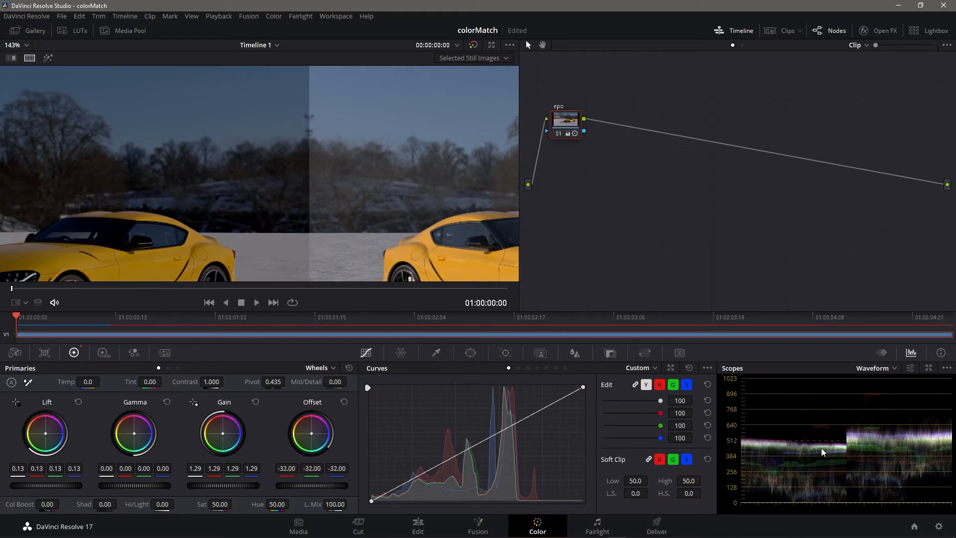
key("ctrl+z")
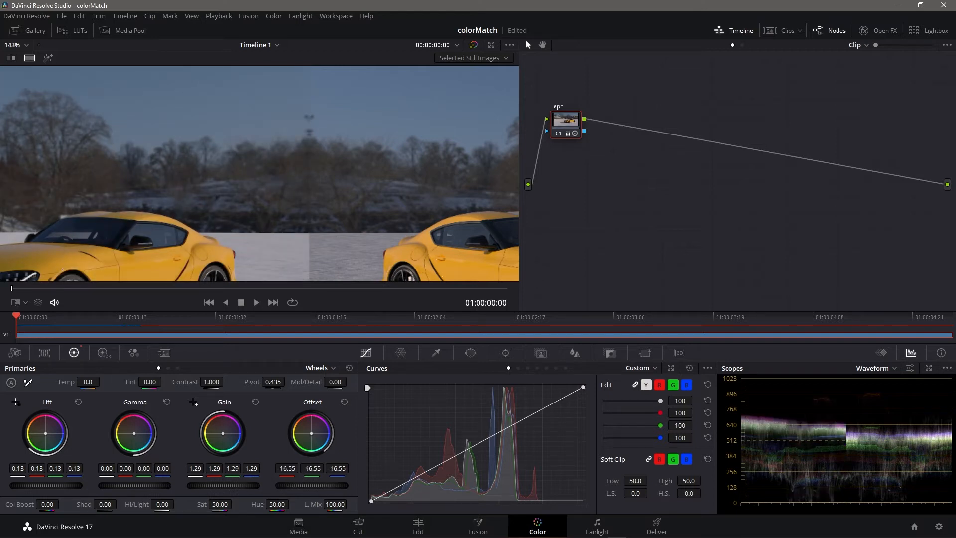
left_click_drag(223, 485, 219, 485)
left_click_drag(312, 485, 304, 485)
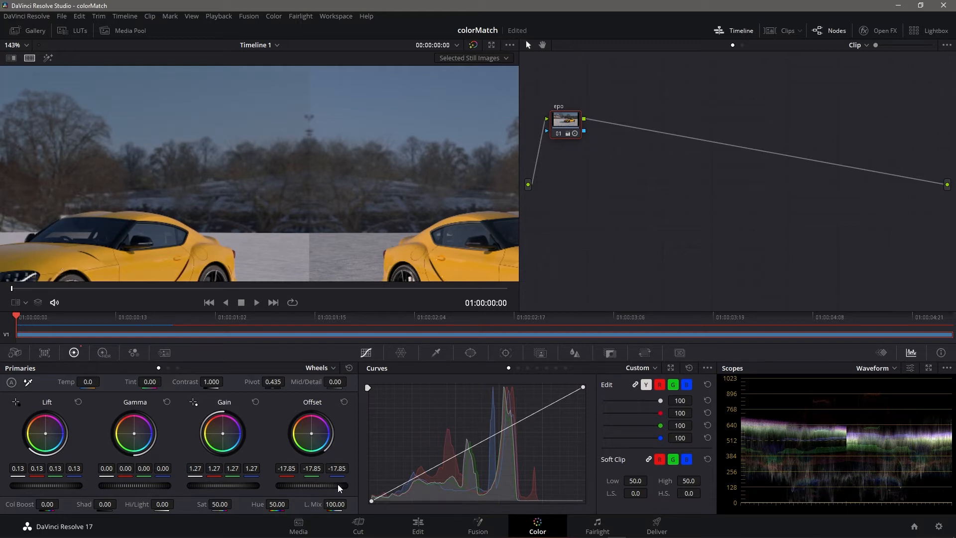
left_click_drag(305, 485, 300, 485)
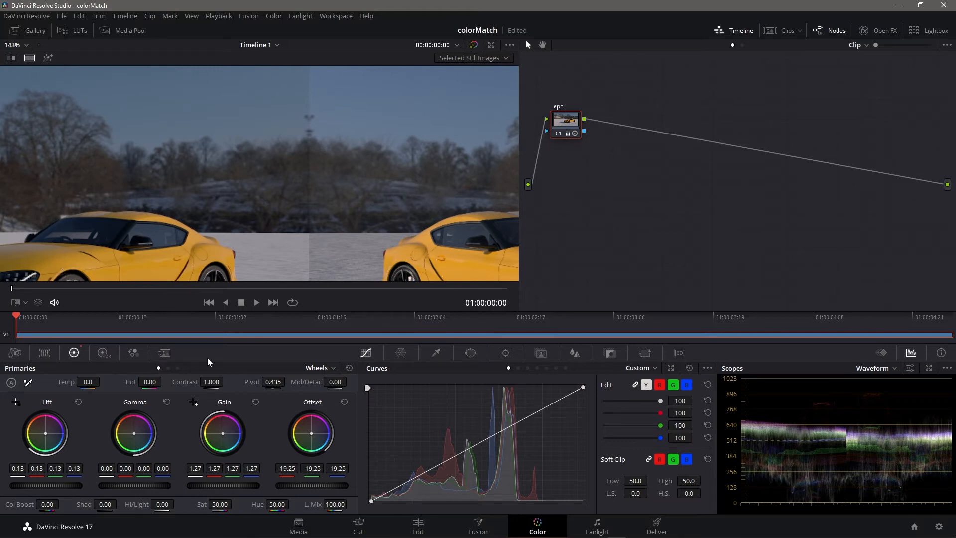
Refine the Log wheels by raising Highlights to 0.70 and lowering Offset to -21.50
left_click(178, 368)
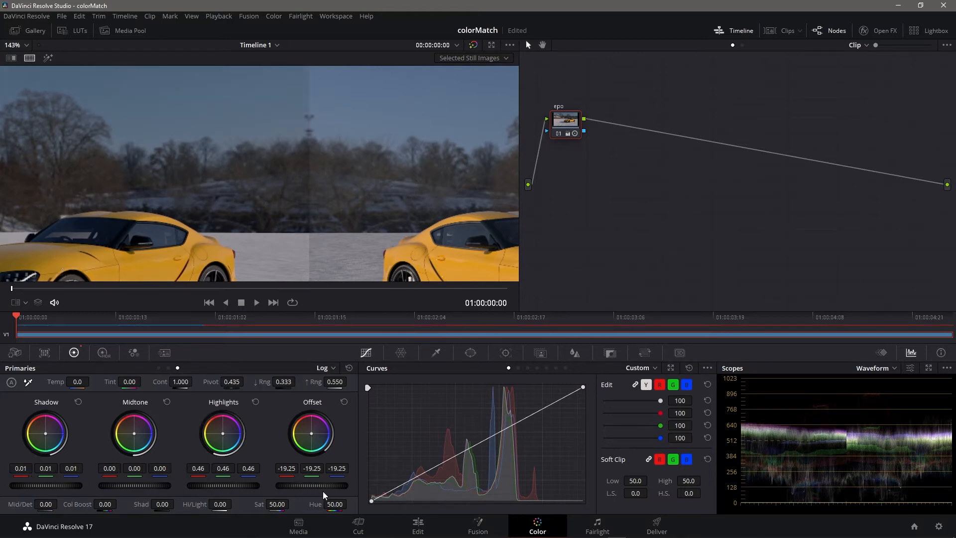
left_click_drag(217, 484, 220, 484)
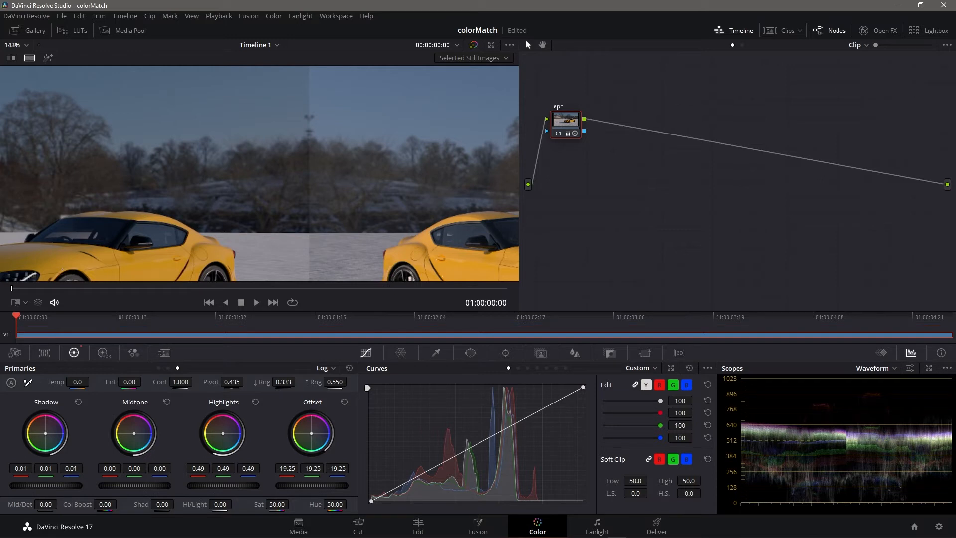
left_click_drag(220, 484, 222, 484)
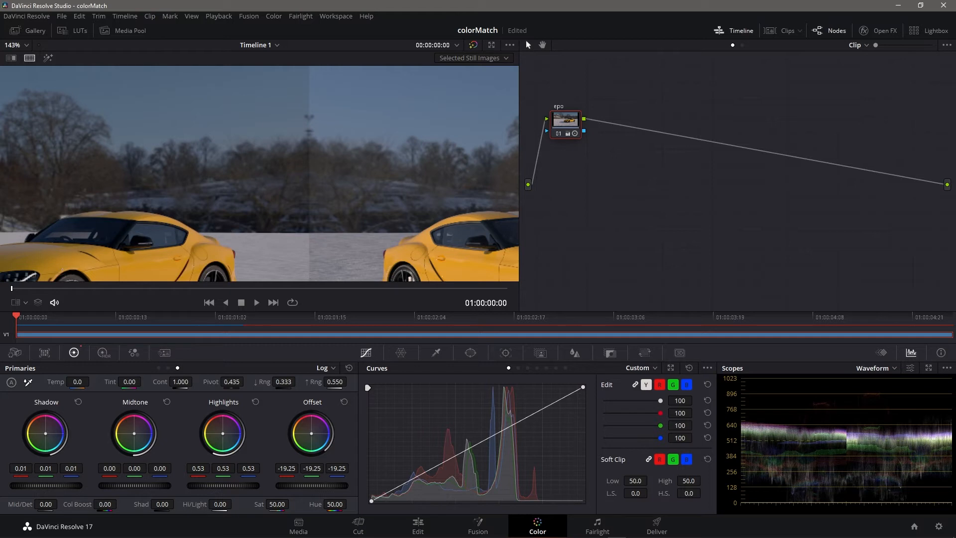
left_click_drag(222, 485, 228, 485)
left_click_drag(318, 485, 315, 486)
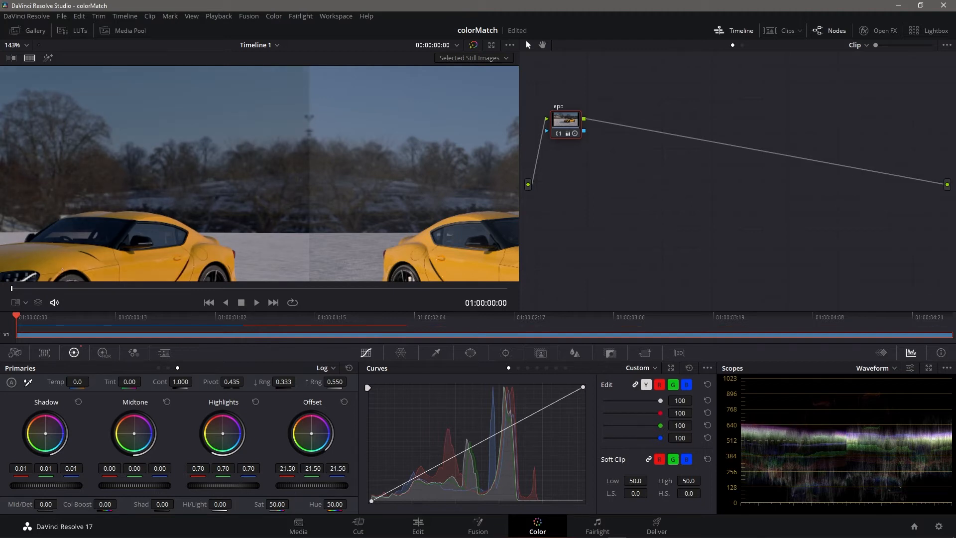
scroll(294, 180, "down", 5)
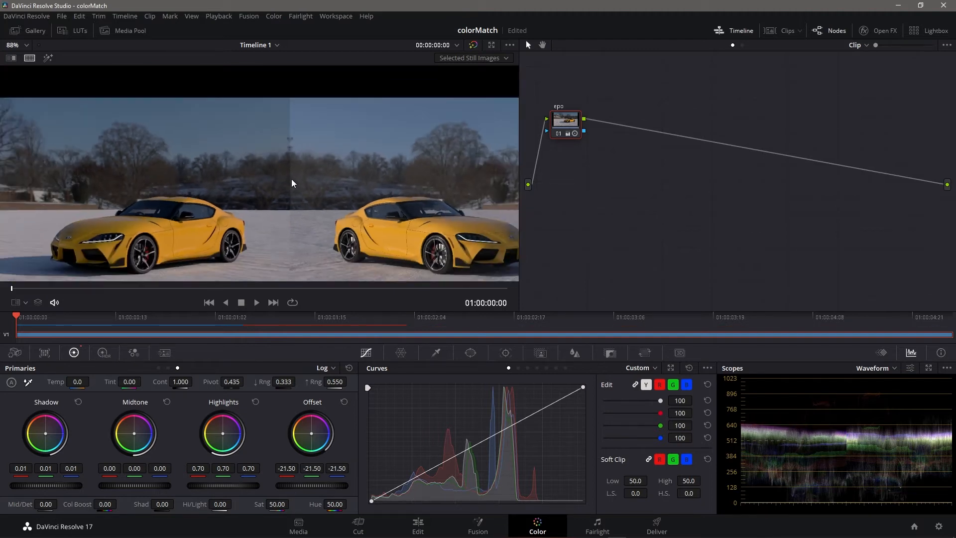
scroll(341, 168, "down", 2)
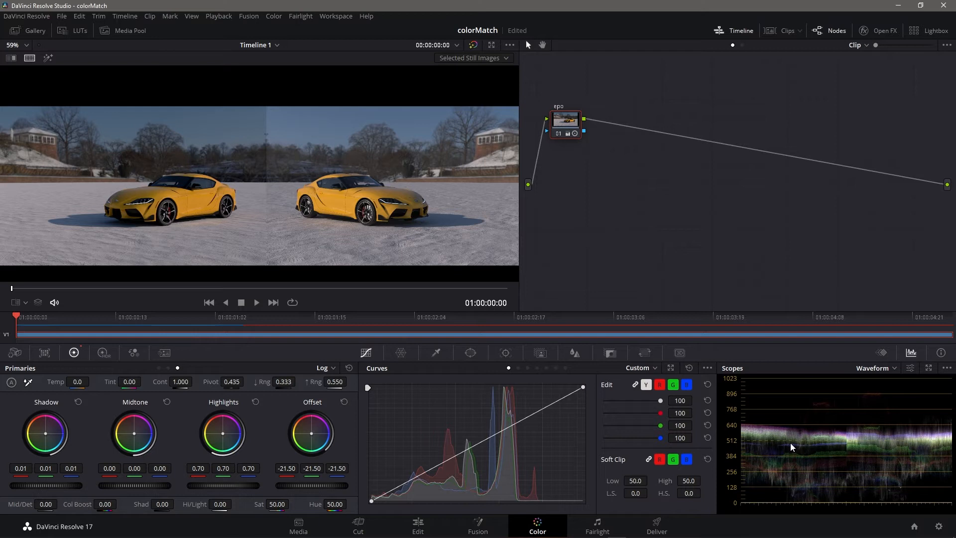
Add a serial node after the epo node and label it sky
left_click_drag(565, 123, 560, 113)
left_click_drag(303, 174, 336, 178)
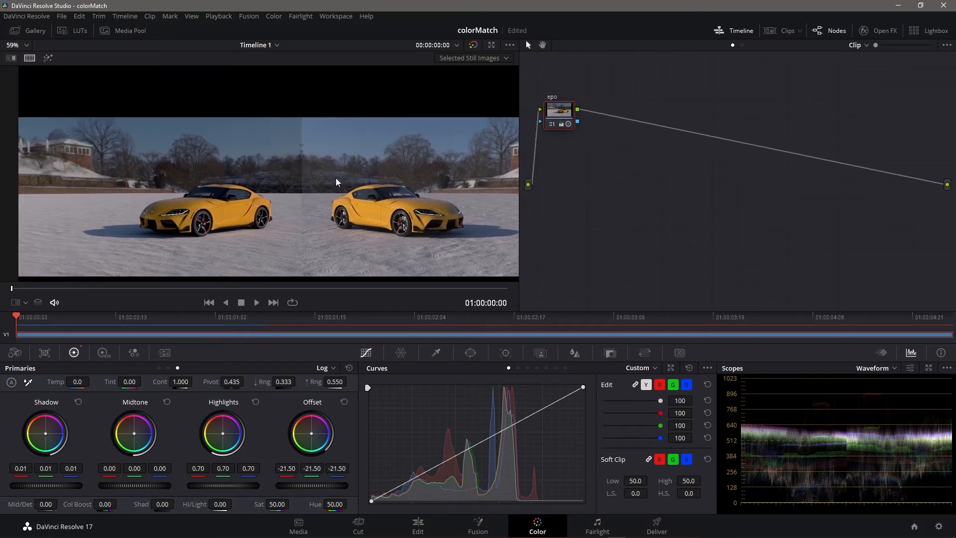
mouse_move(556, 114)
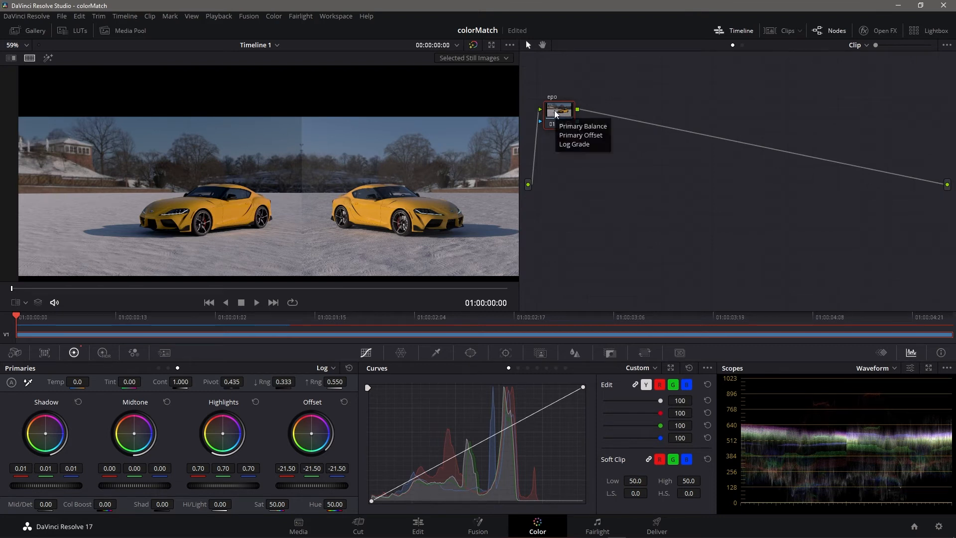
key("alt+s")
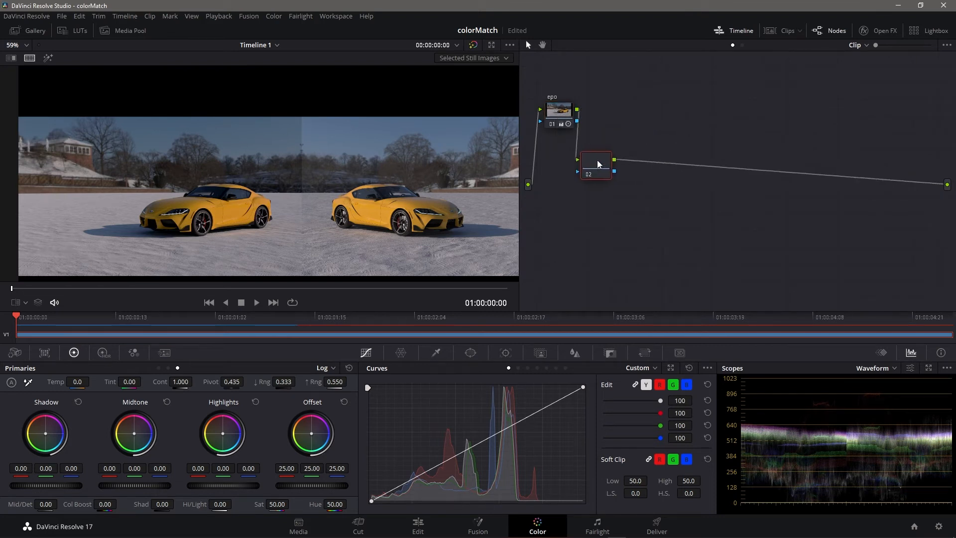
right_click(599, 157)
mouse_move(660, 184)
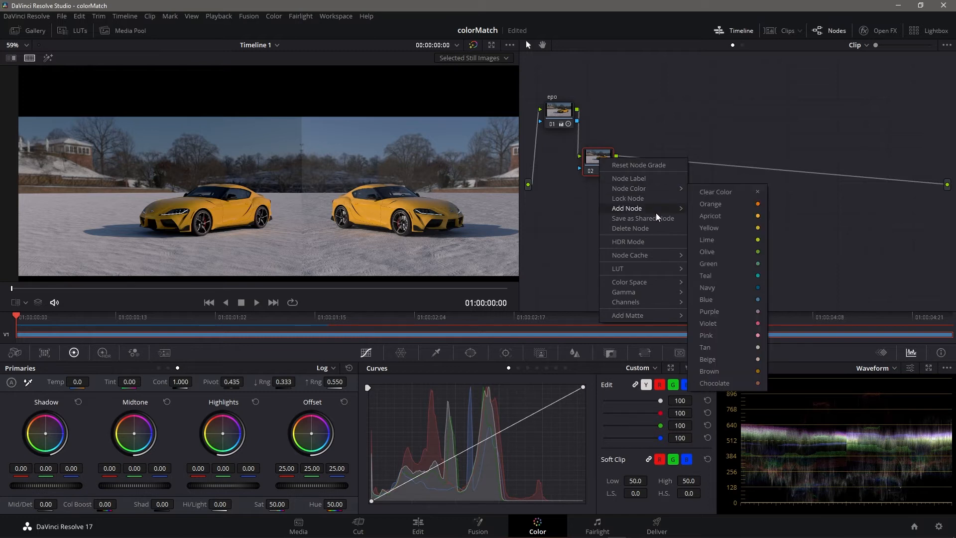
mouse_move(642, 208)
left_click(709, 158)
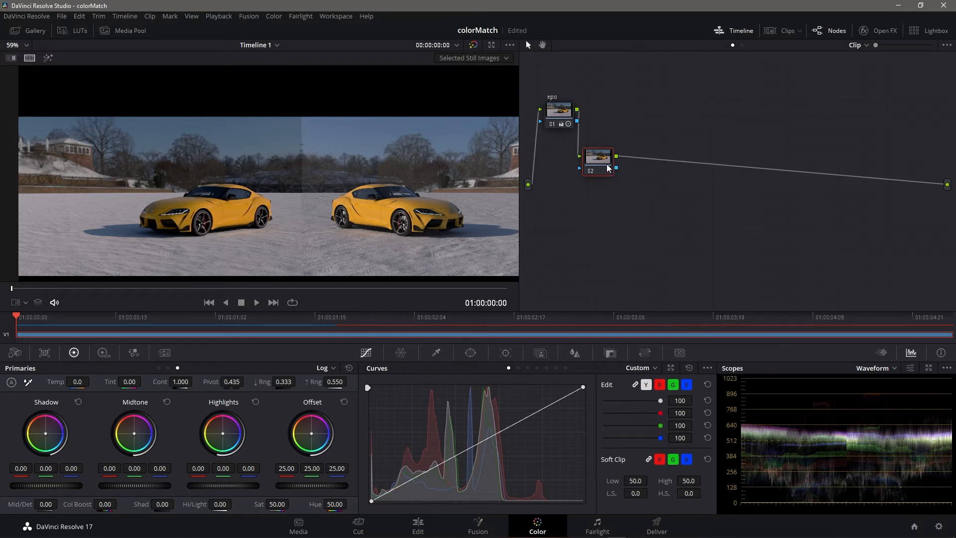
right_click(605, 165)
mouse_move(646, 194)
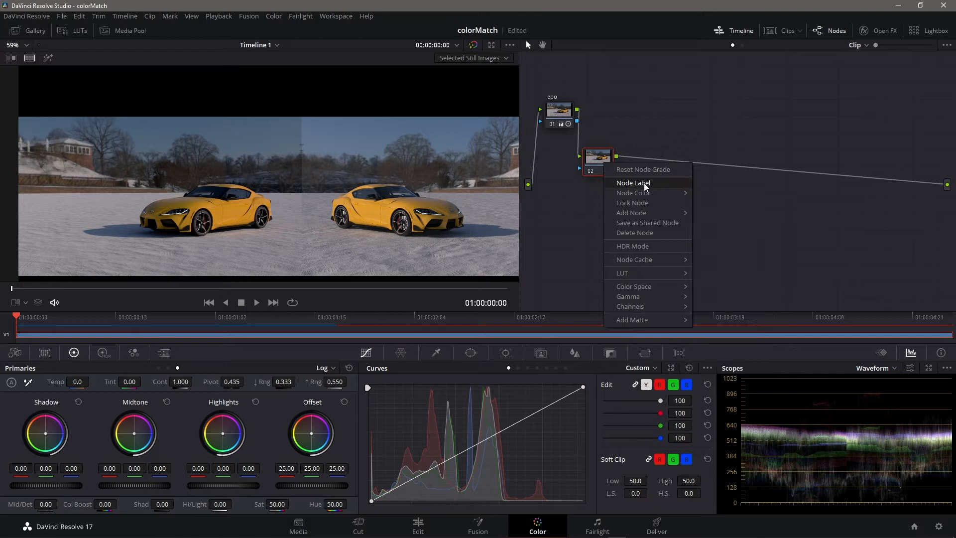
left_click(644, 183)
type("sky")
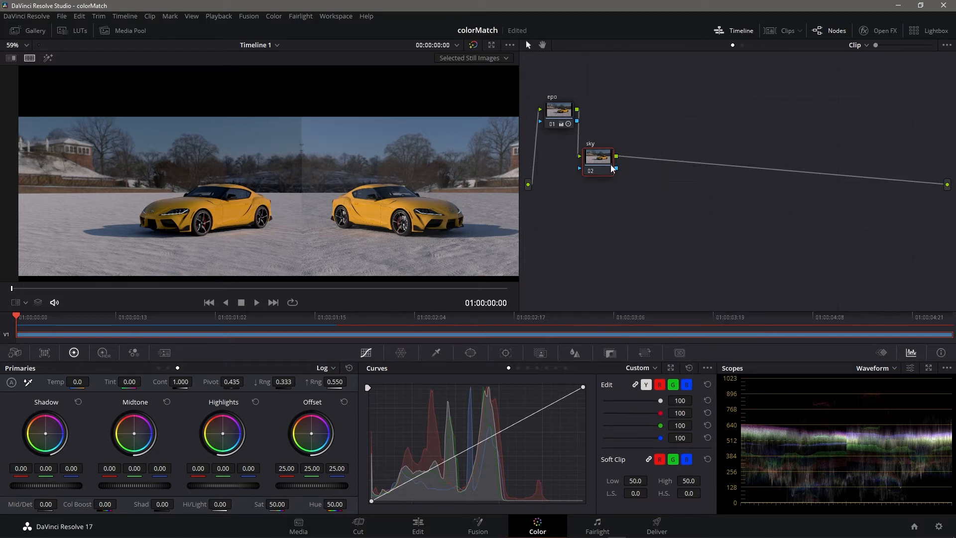
Turn off the split screen and sample the blue sky with the HSL Qualifier on the sky node
left_click(441, 352)
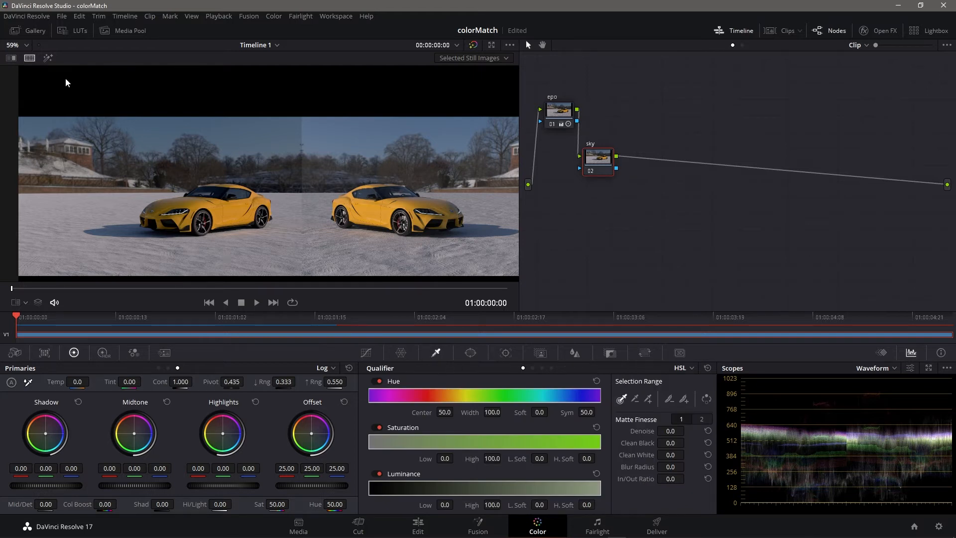
left_click(30, 59)
left_click_drag(321, 191, 255, 192)
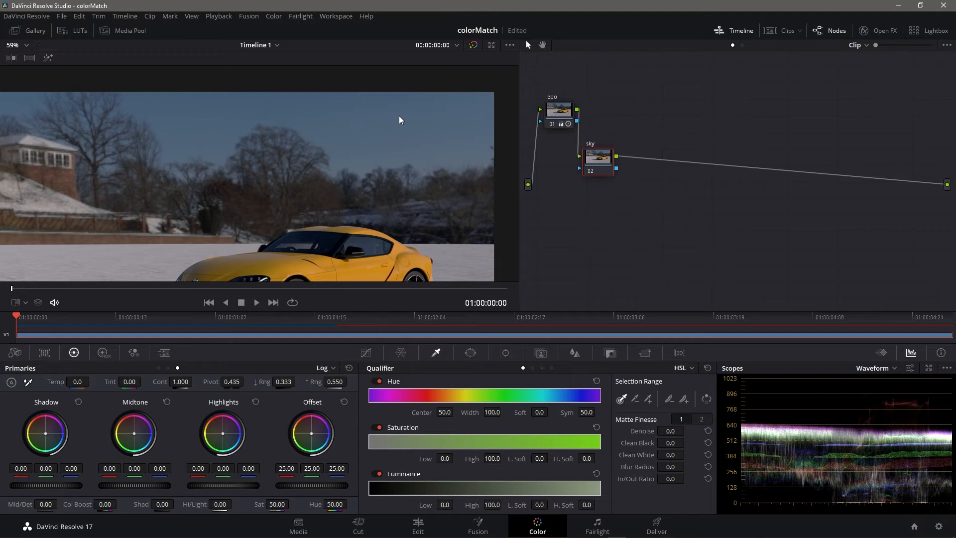
left_click(366, 352)
left_click(436, 353)
left_click(395, 101)
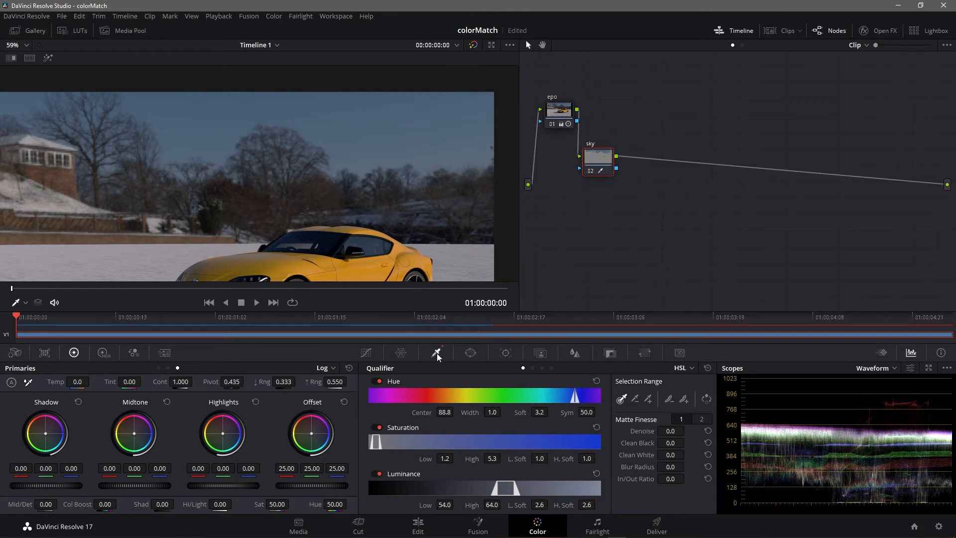
Highlight the qualified selection in the viewer and inspect the sky mask's edges along the treetops
left_click(49, 58)
left_click_drag(288, 159, 311, 162)
left_click_drag(402, 136, 365, 149)
scroll(368, 150, "up", 3)
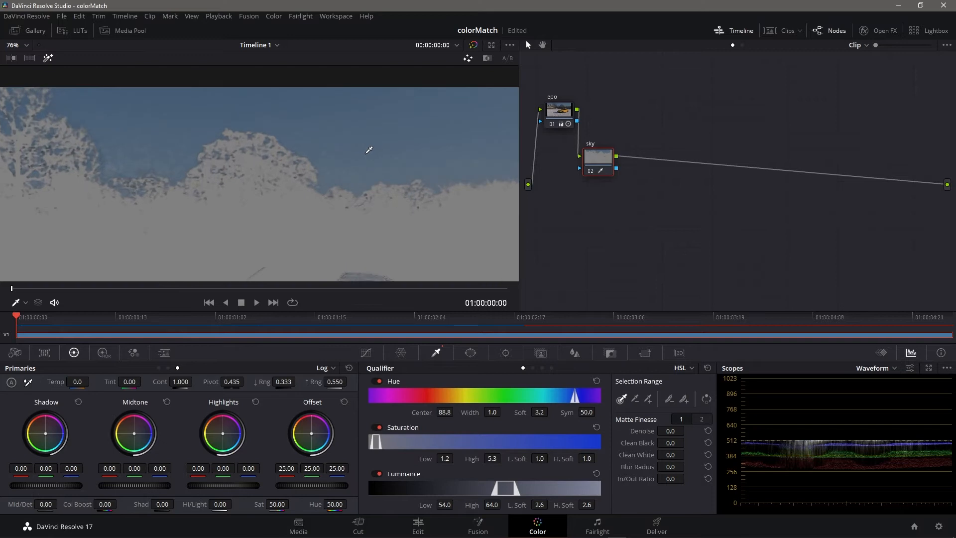
Refine the sky qualifier's hue range to Center 86.7, Width 10.3 and Soft 4.8
left_click_drag(470, 412, 507, 413)
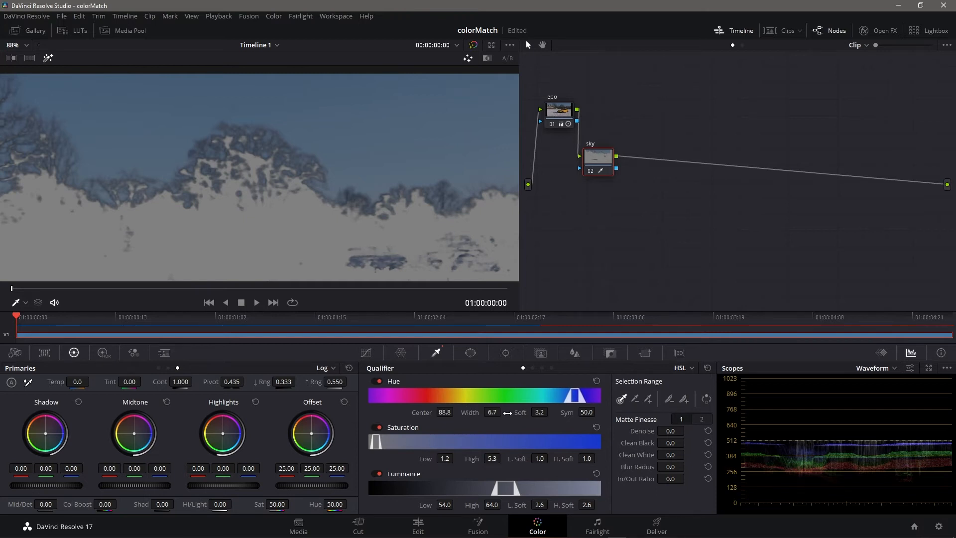
left_click_drag(426, 412, 498, 411)
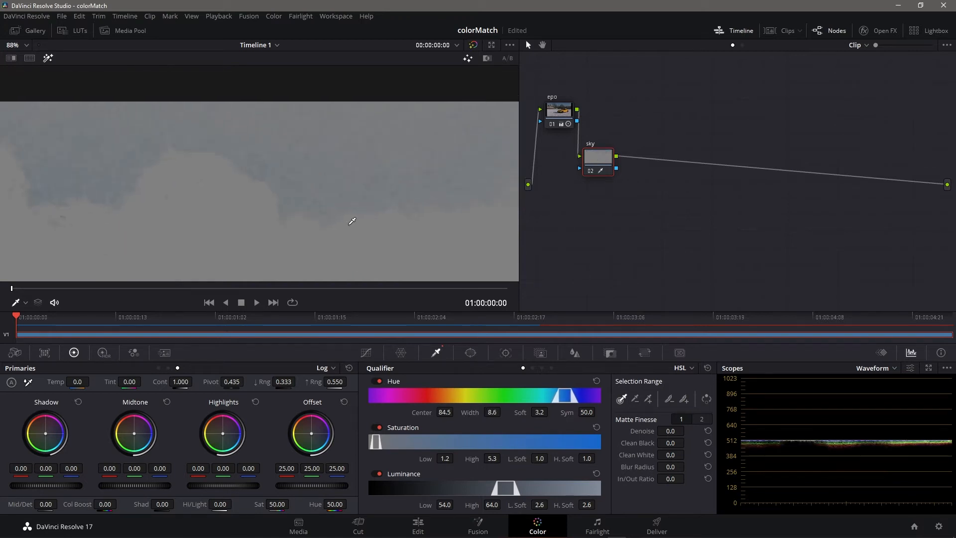
left_click_drag(520, 412, 551, 411)
left_click_drag(473, 412, 503, 412)
left_click_drag(437, 412, 412, 412)
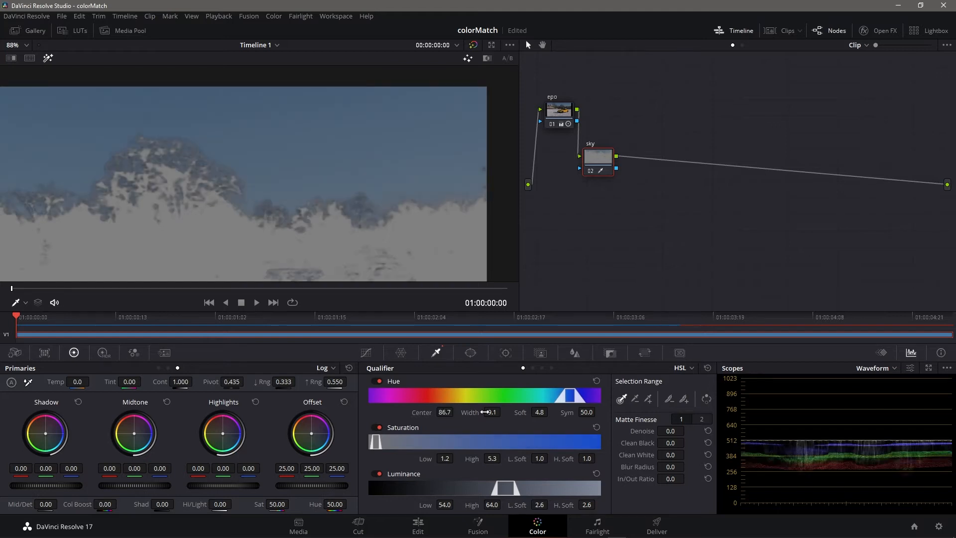
left_click_drag(473, 412, 505, 412)
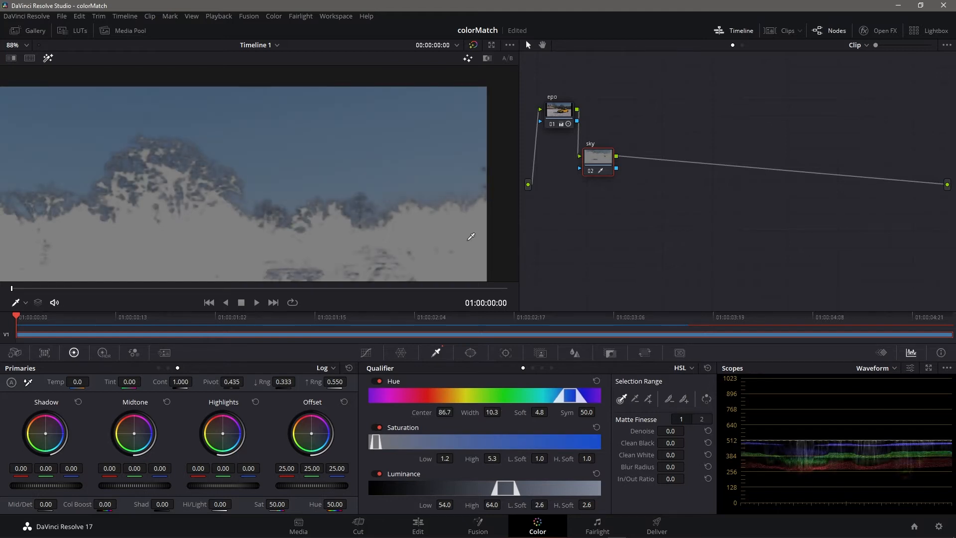
Set the sky matte's Denoise to 8.6 and check the mask along the treetops and over the ground shadow
scroll(352, 150, "down", 4)
scroll(320, 181, "up", 3)
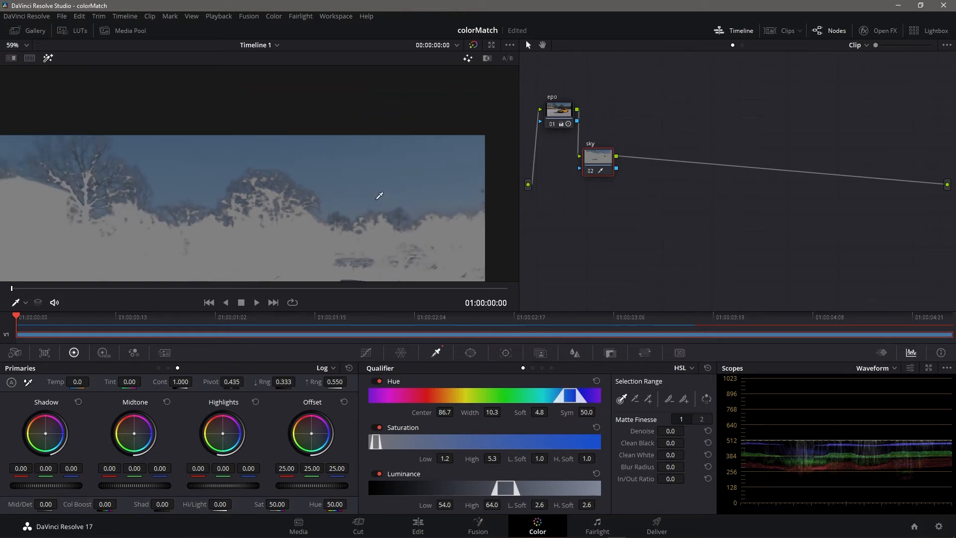
scroll(203, 180, "down", 3)
scroll(278, 170, "up", 1)
scroll(279, 171, "up", 3)
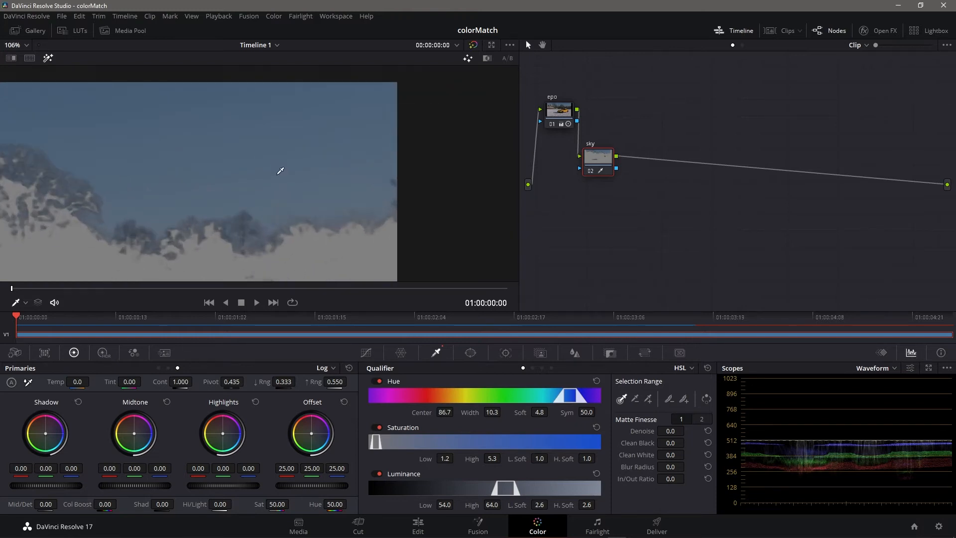
left_click_drag(646, 431, 702, 431)
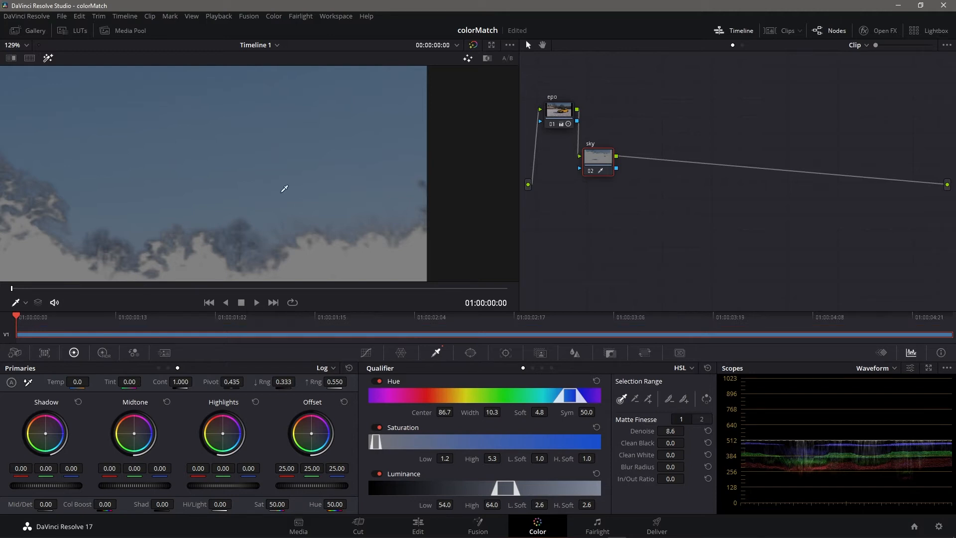
scroll(262, 203, "down", 3)
scroll(299, 179, "down", 2)
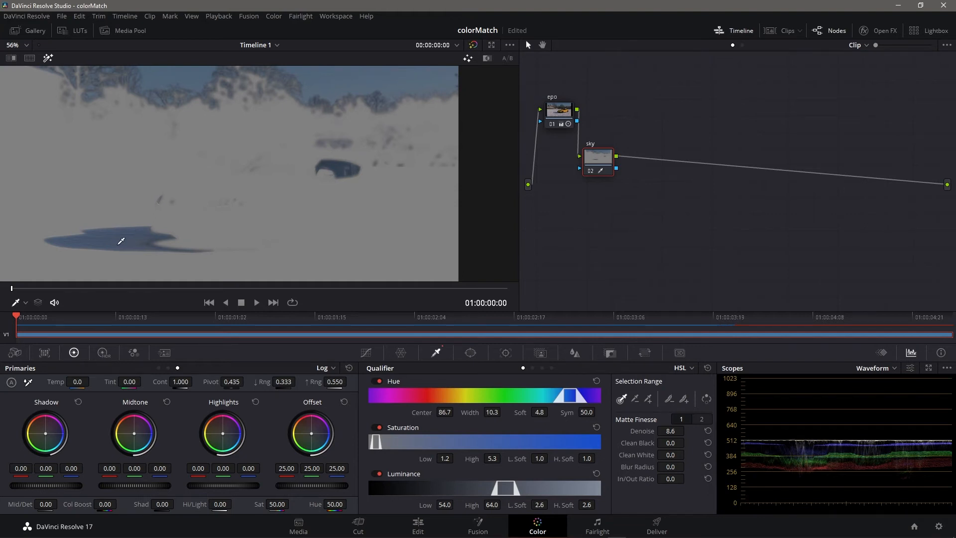
scroll(326, 141, "up", 3)
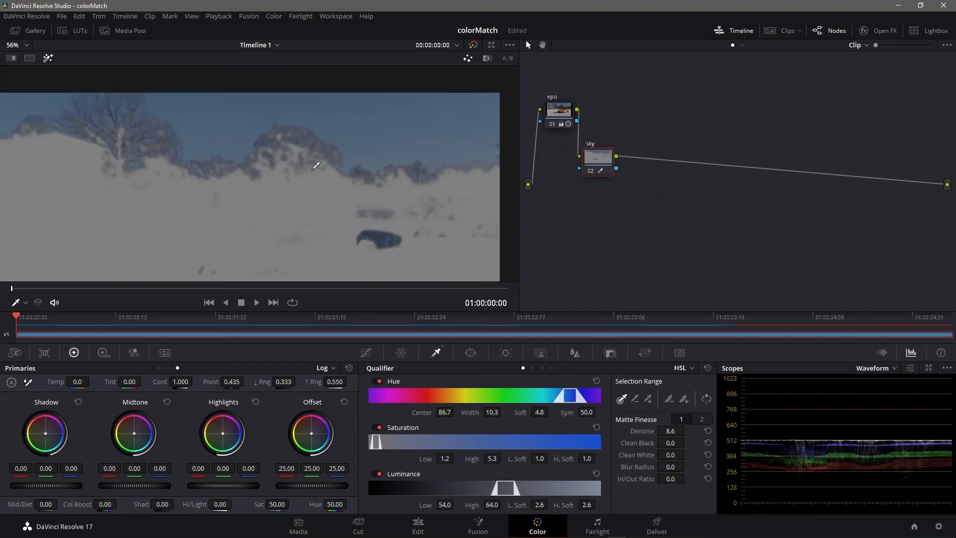
Turn off the qualifier highlight and restore the split screen comparison with the reference still, framed on the sky at the split
left_click(47, 59)
left_click(30, 58)
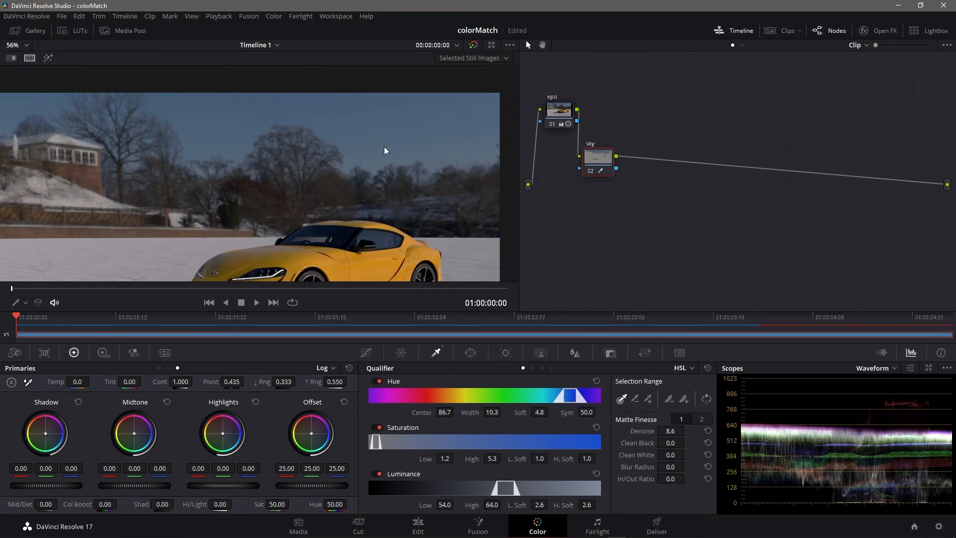
scroll(219, 209, "up", 5)
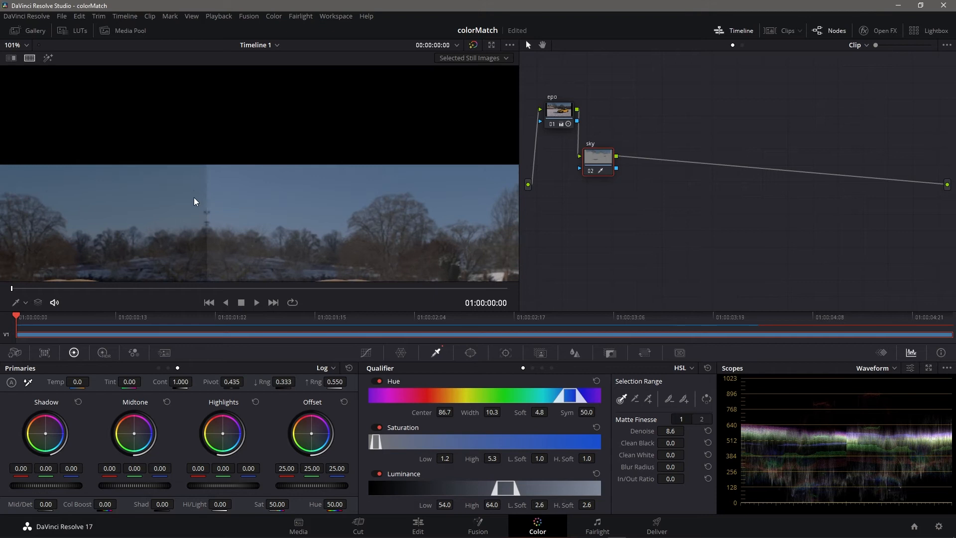
scroll(267, 184, "up", 3)
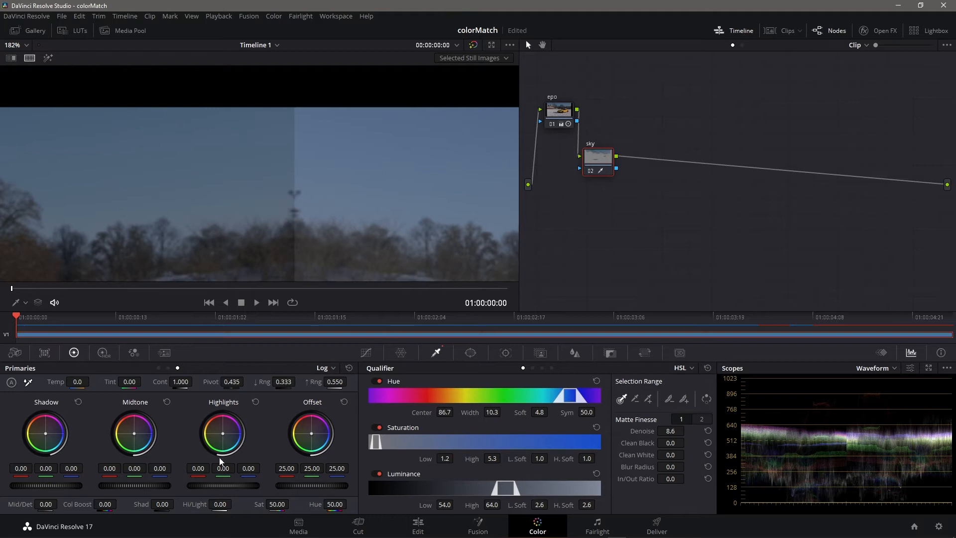
Set the sky node's primary Saturation to 57.20 and its Hi/Light to 48.50
left_click(157, 368)
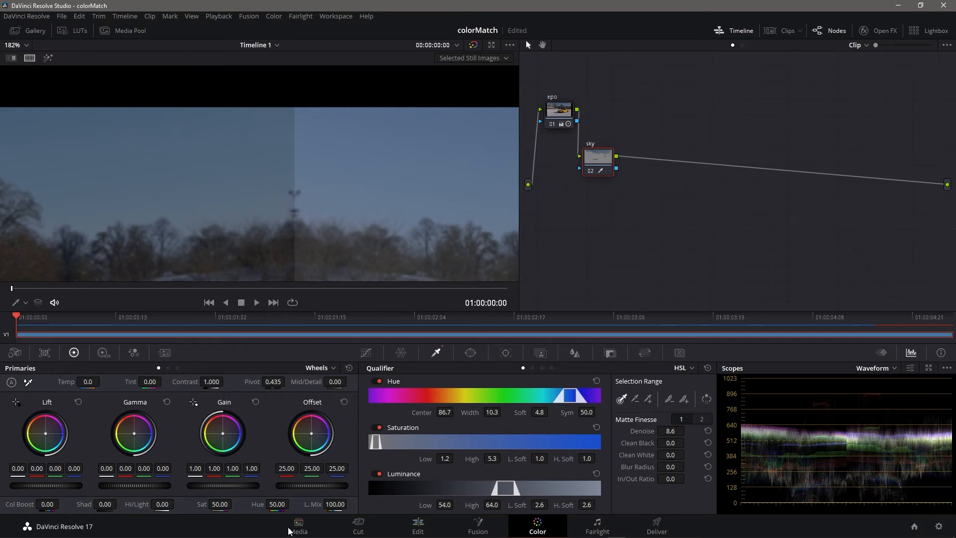
left_click_drag(234, 504, 214, 512)
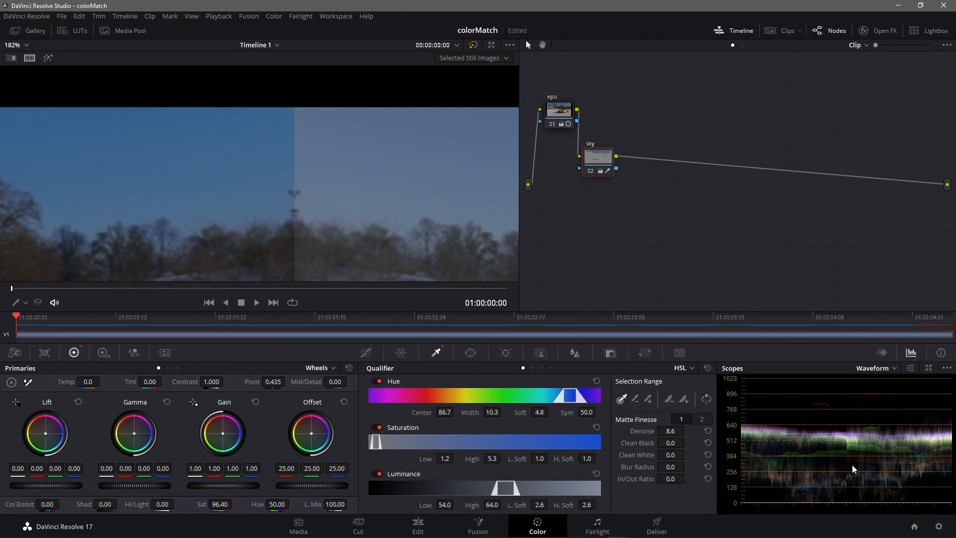
double_click(202, 506)
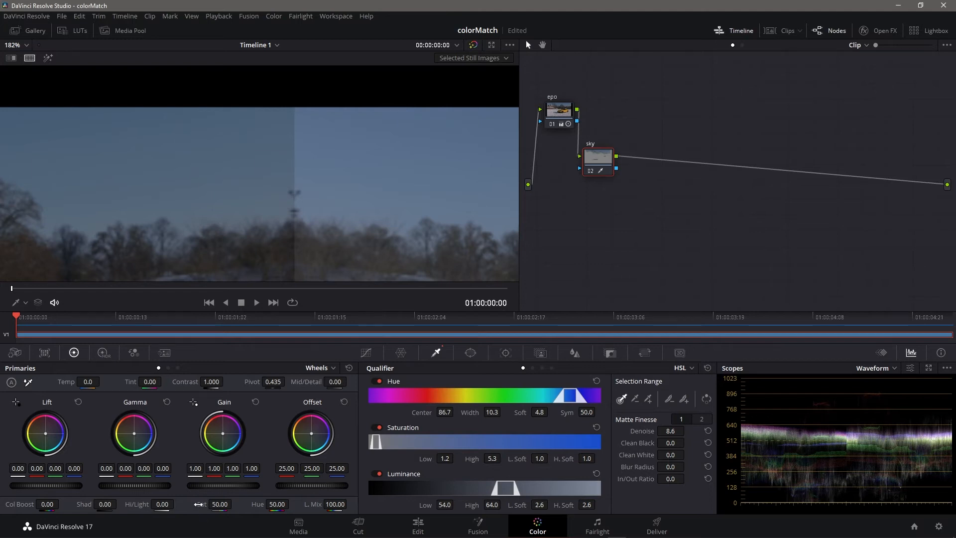
left_click_drag(204, 504, 234, 503)
left_click_drag(134, 505, 196, 504)
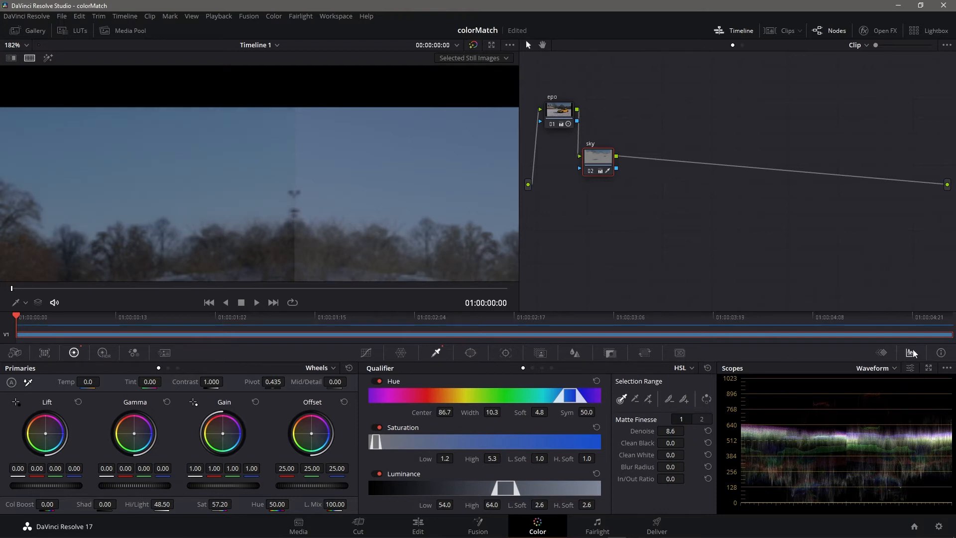
Compare the separate colour channels in the Parade scope and return to the Waveform
left_click(882, 368)
left_click(883, 385)
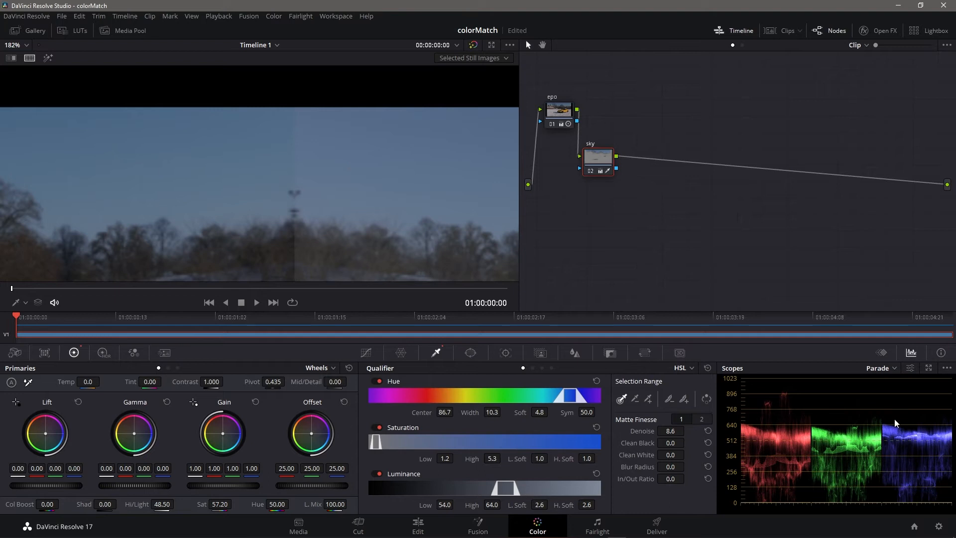
left_click(876, 370)
left_click(883, 392)
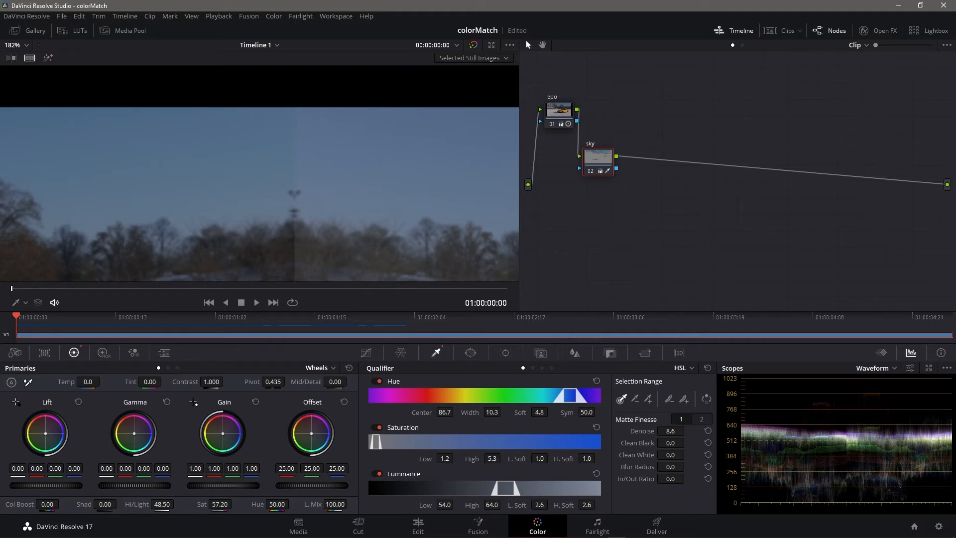
Raise the sky node's Offset to 27.10 and compare the sky closely at the split
left_click_drag(311, 485, 321, 485)
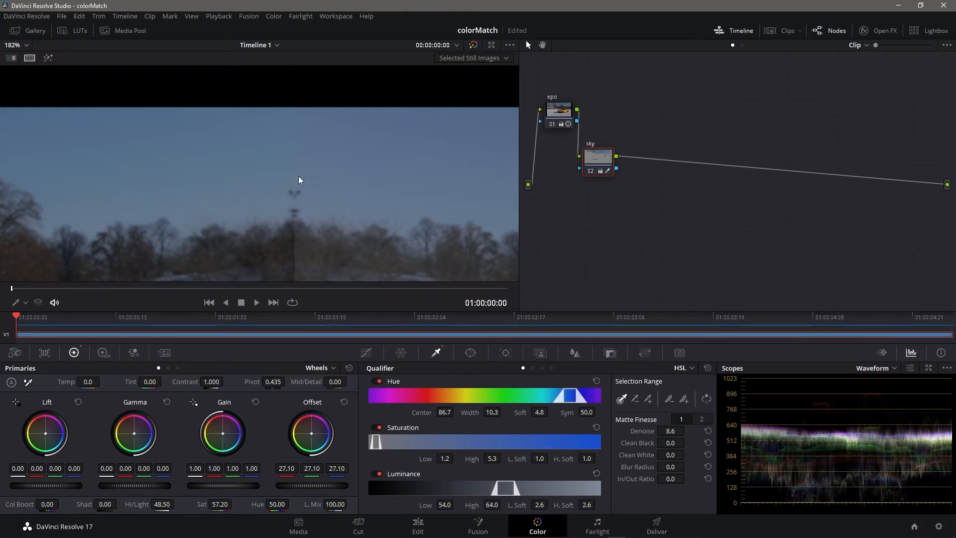
scroll(299, 179, "up", 6)
scroll(319, 165, "down", 2)
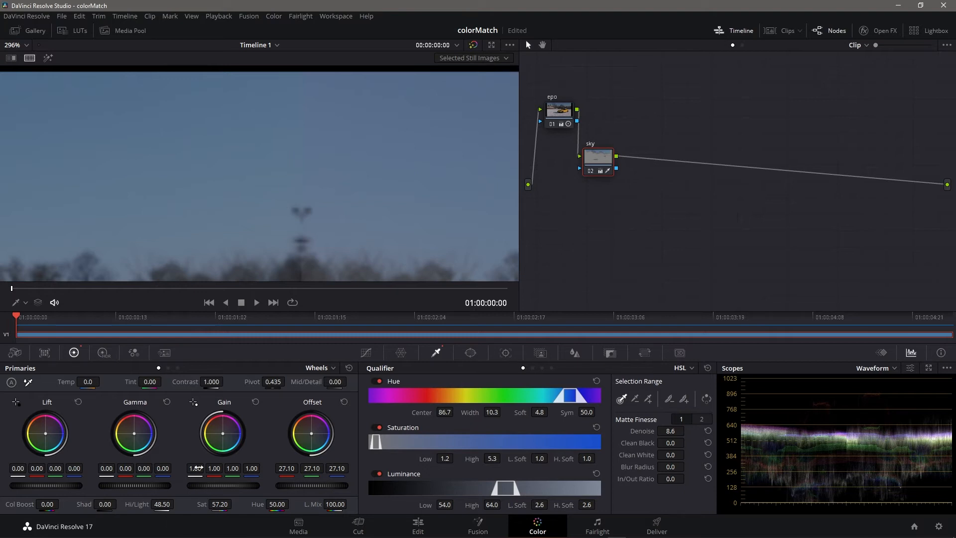
Lower only the green Gain to 0.97 with the primary bars and compare both skies at the split
left_click(168, 368)
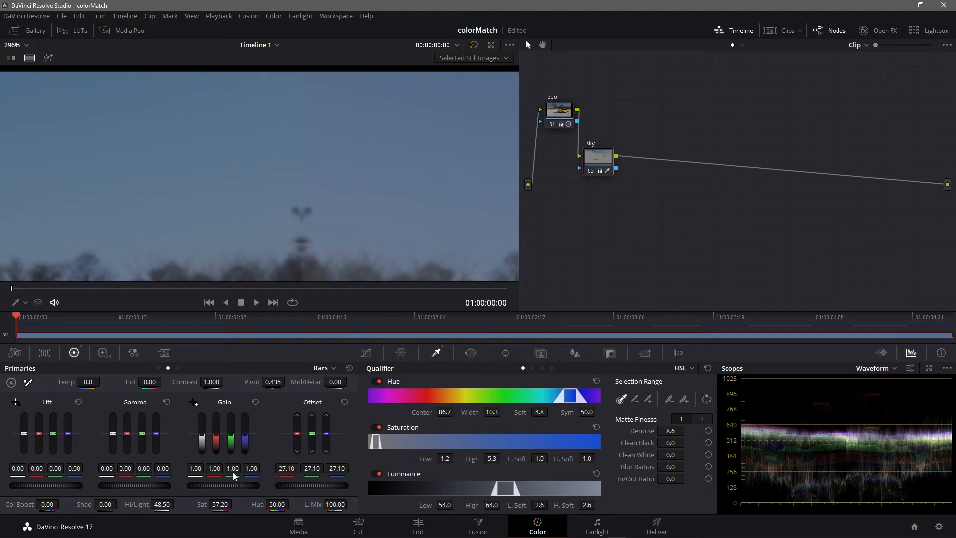
left_click_drag(233, 468, 230, 468)
scroll(318, 180, "down", 5)
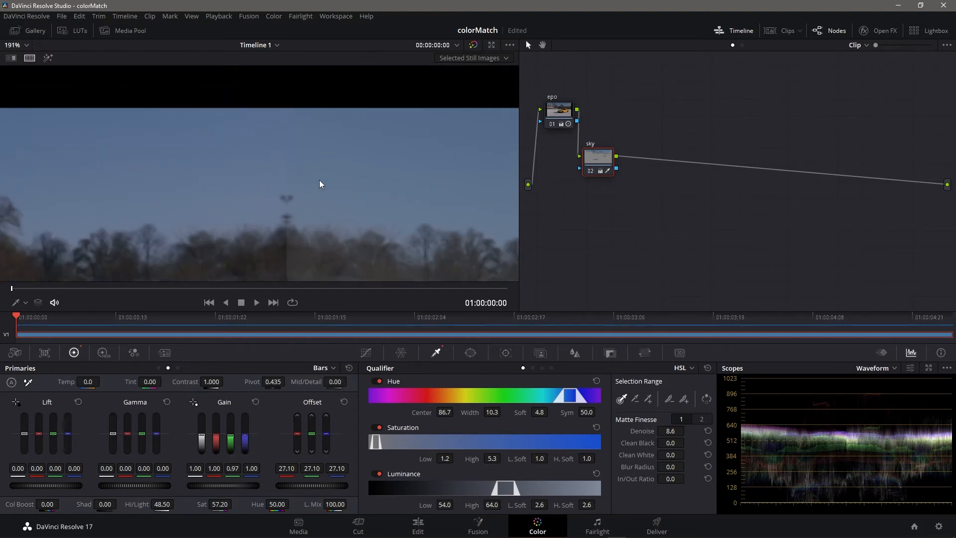
scroll(321, 182, "down", 4)
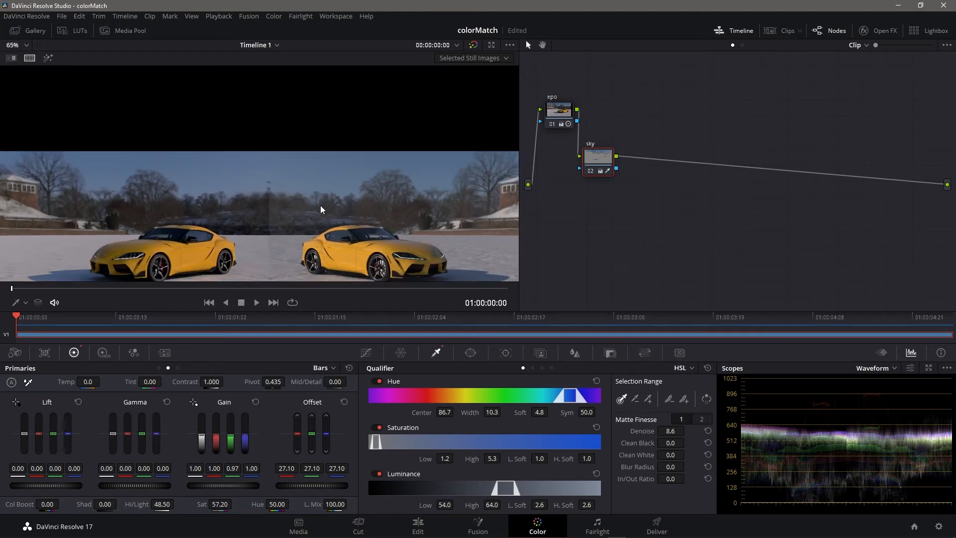
scroll(273, 172, "up", 8)
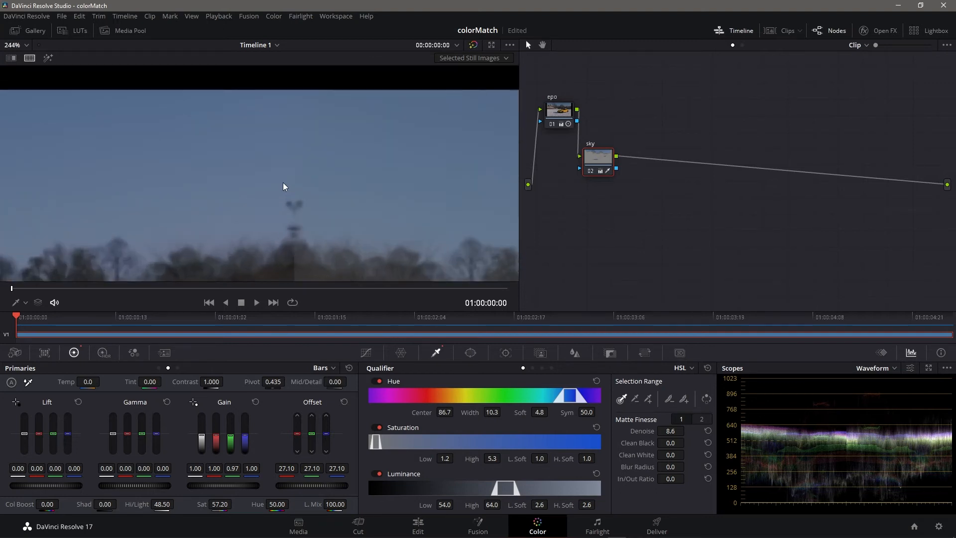
left_click_drag(292, 180, 263, 190)
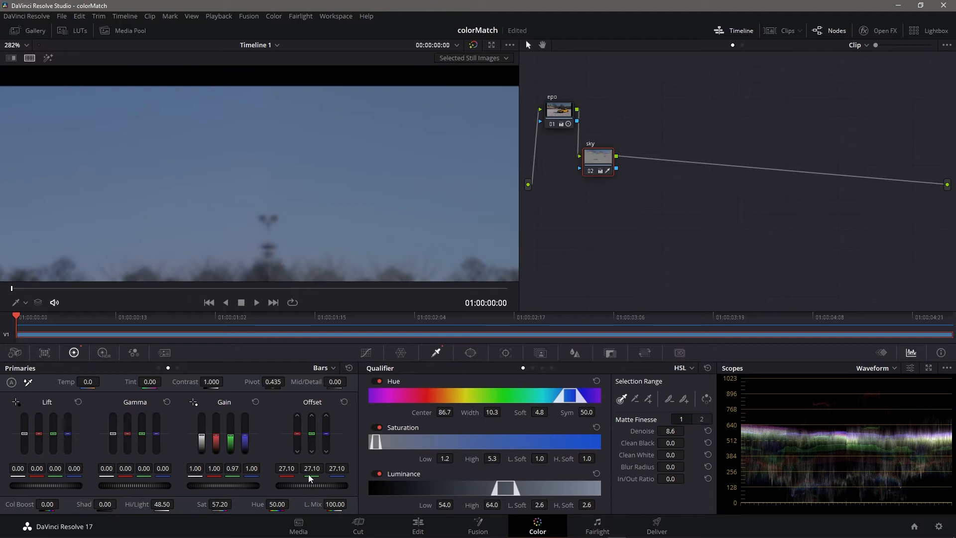
Try a blue Gain of 1.03, return it to 1.00, and try a red Gain of 1.01 against the reference sky
left_click_drag(251, 469, 255, 468)
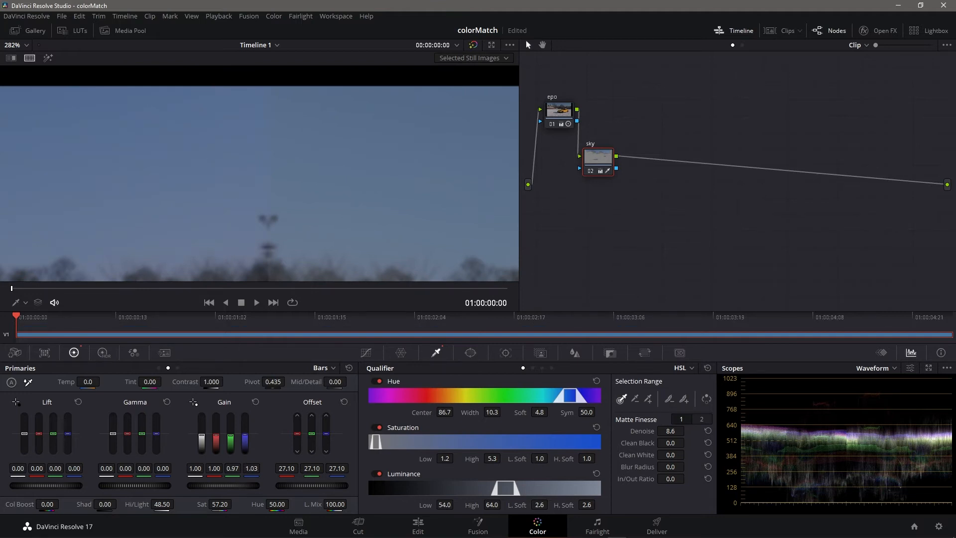
left_click_drag(255, 468, 252, 468)
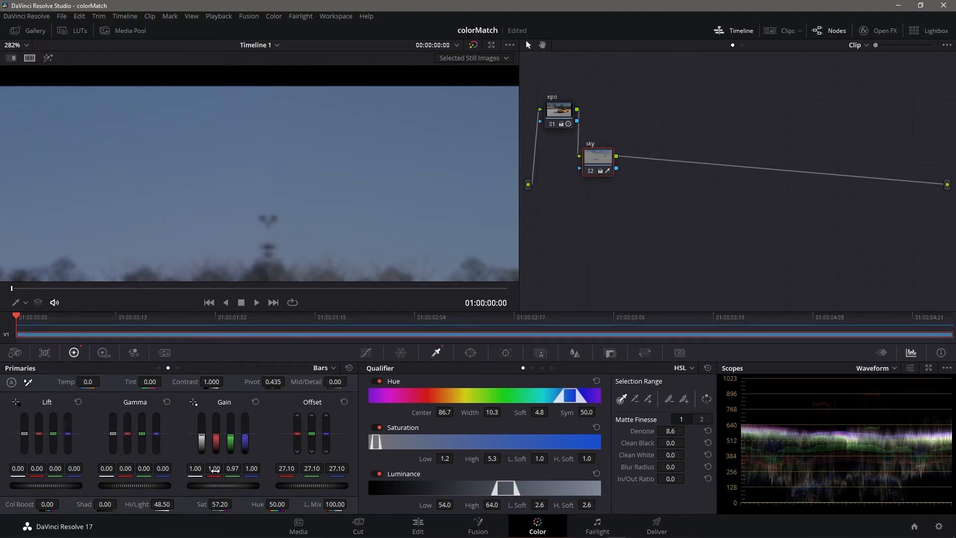
left_click_drag(213, 469, 216, 469)
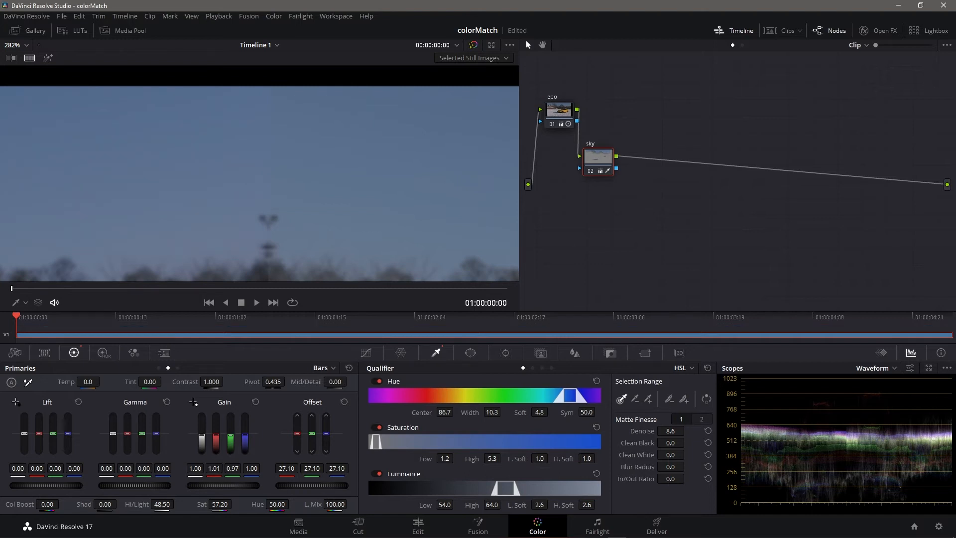
scroll(326, 184, "down", 6)
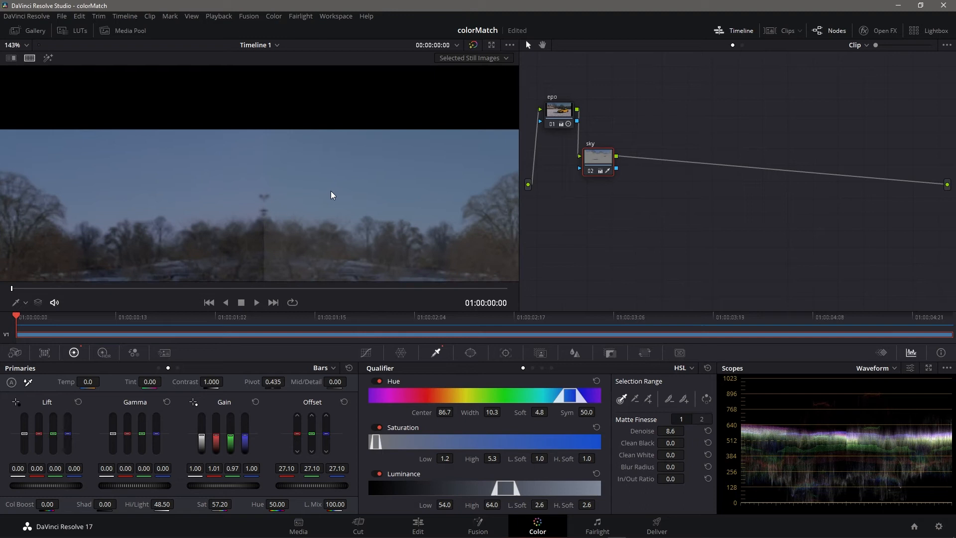
scroll(327, 193, "up", 4)
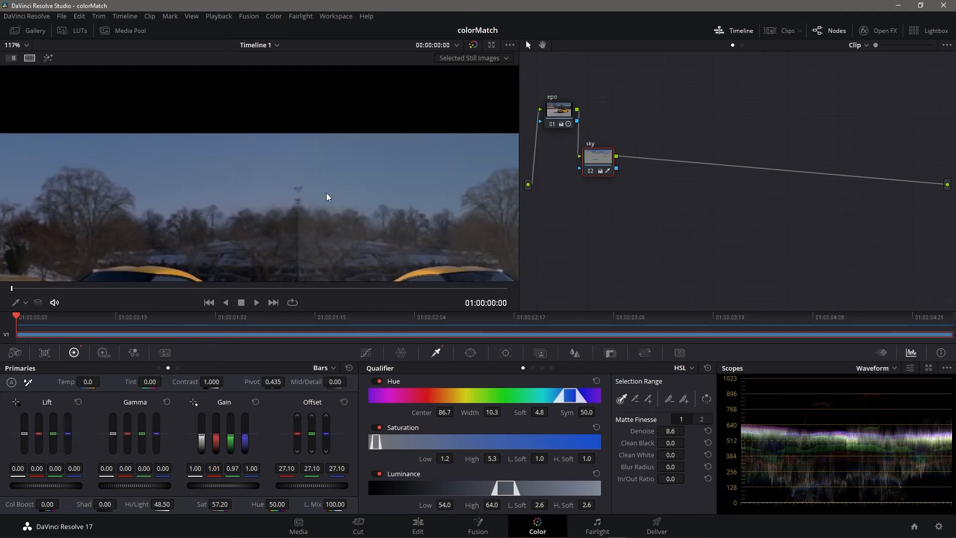
scroll(319, 187, "up", 1)
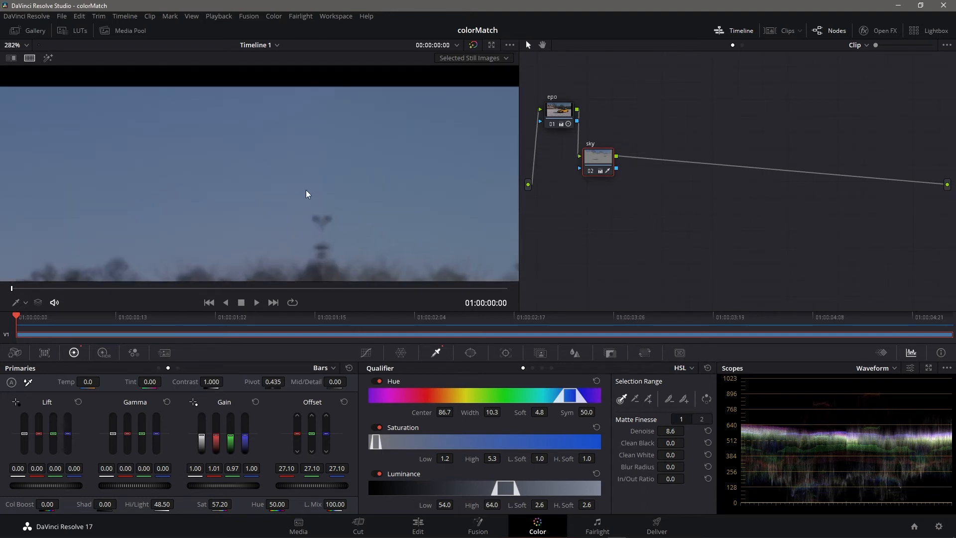
left_click_drag(334, 217, 316, 188)
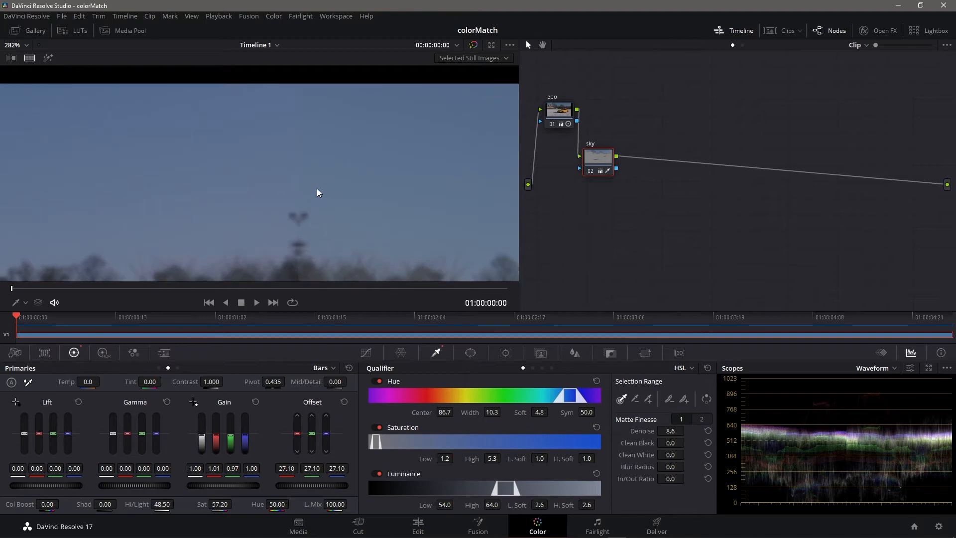
scroll(294, 219, "down", 2)
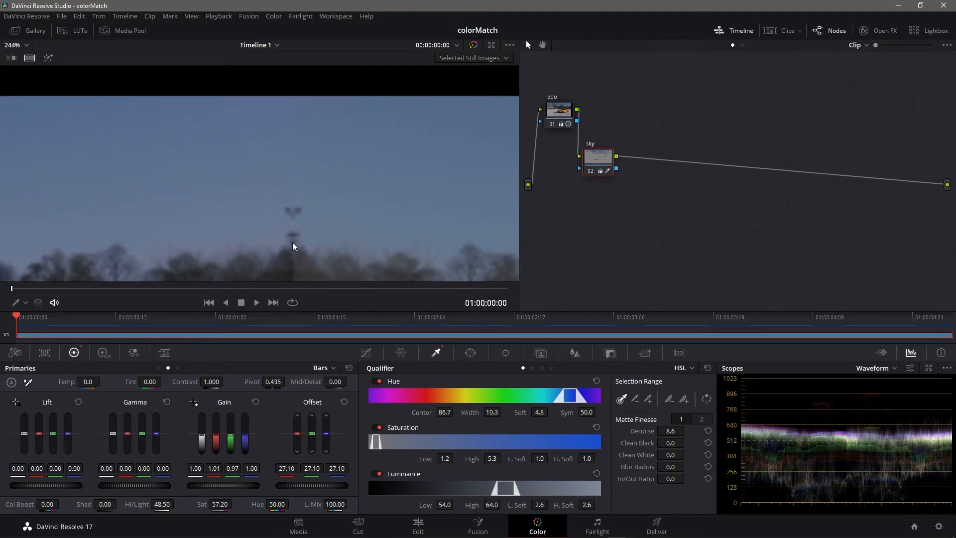
scroll(293, 246, "up", 1)
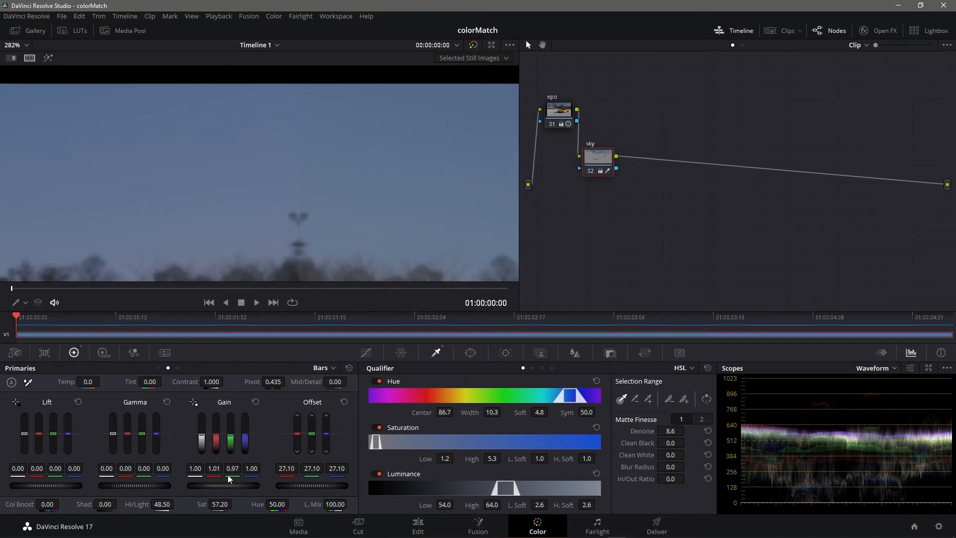
Set the red Gain to 0.99 and check the match across the whole split screen
left_click_drag(213, 468, 208, 468)
scroll(341, 139, "down", 6)
scroll(332, 217, "down", 2)
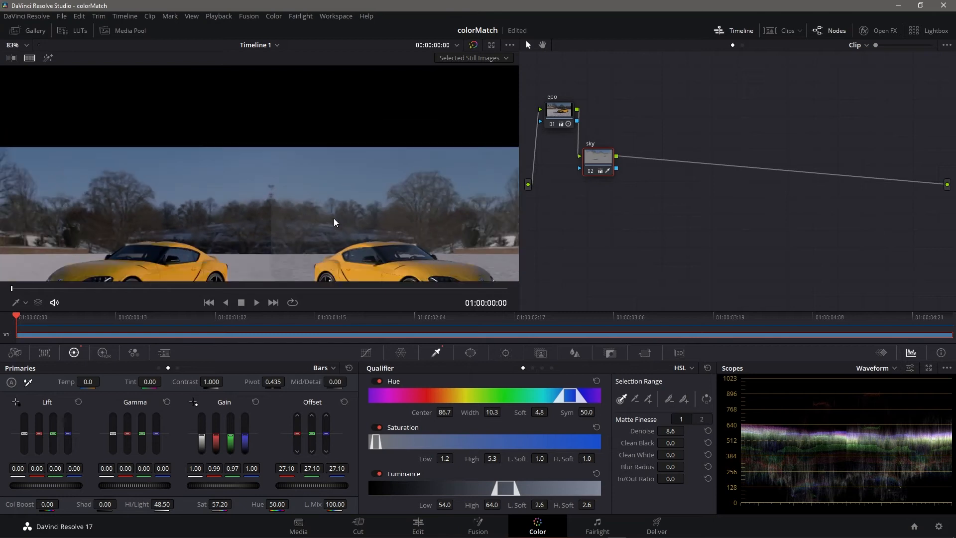
Inspect the sky at the split and lower only the green Offset of the sky node to 26.44
scroll(318, 207, "up", 5)
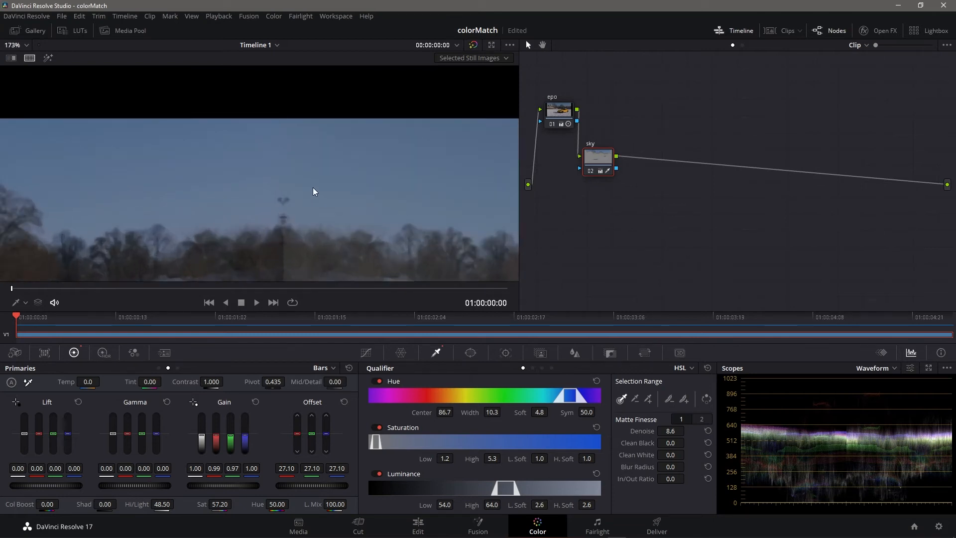
scroll(314, 190, "up", 3)
scroll(330, 183, "down", 4)
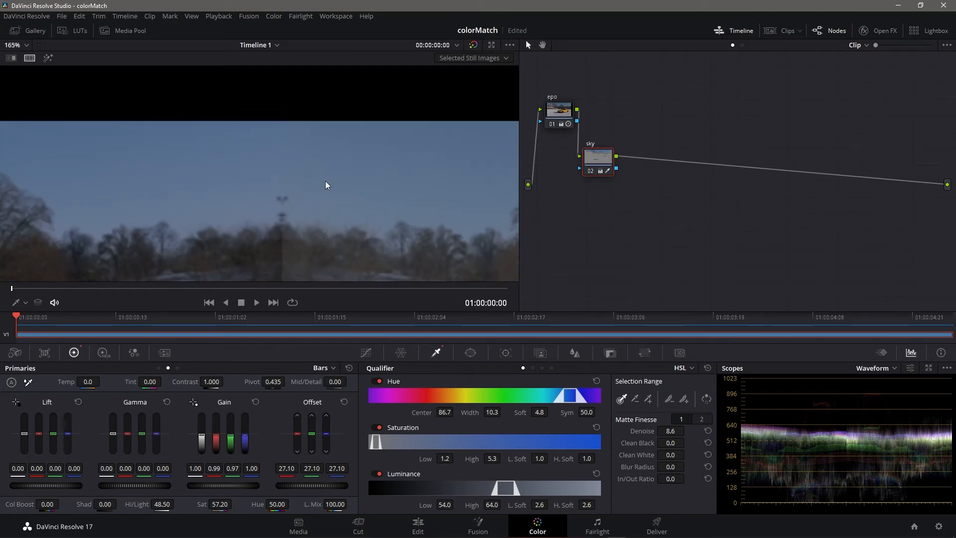
scroll(325, 181, "down", 2)
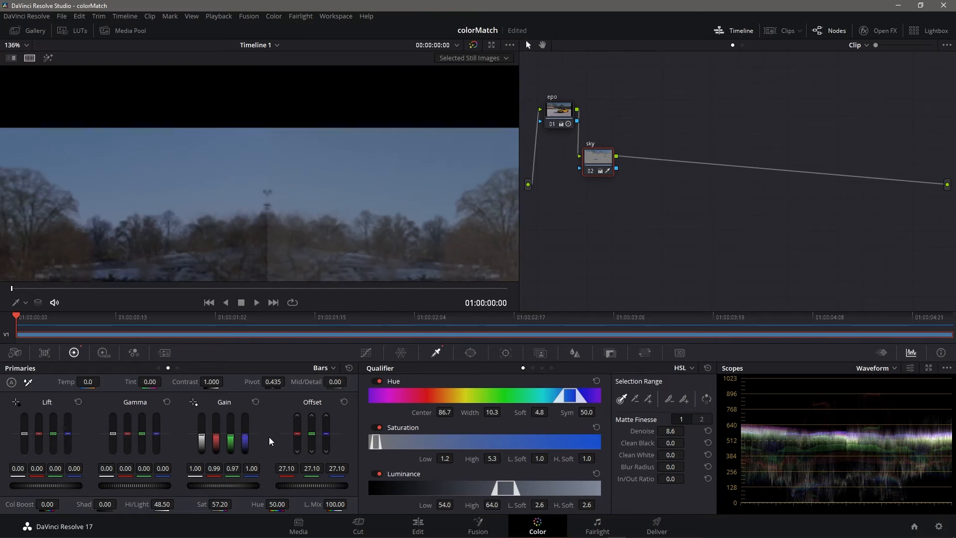
left_click_drag(311, 470, 304, 470)
Set the sky node's Hi/Light to 57.00, Sat to 56.20 and Hue to 51.40
left_click_drag(160, 503, 235, 503)
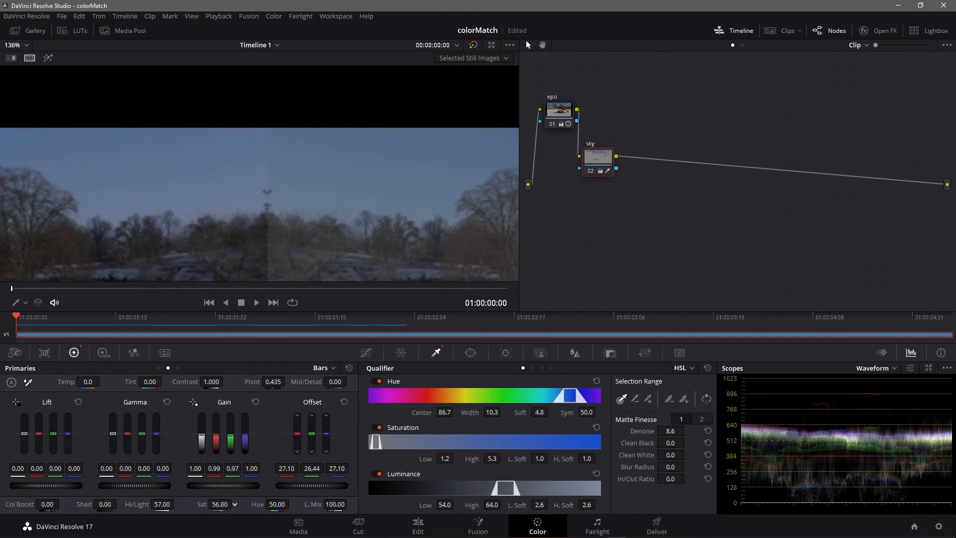
left_click_drag(234, 504, 235, 504)
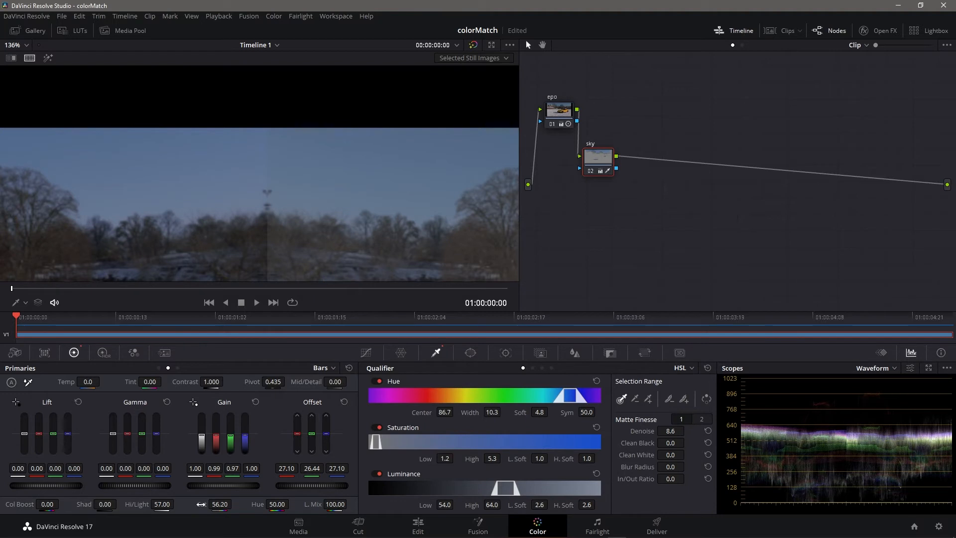
left_click_drag(253, 506, 292, 504)
left_click_drag(292, 504, 292, 504)
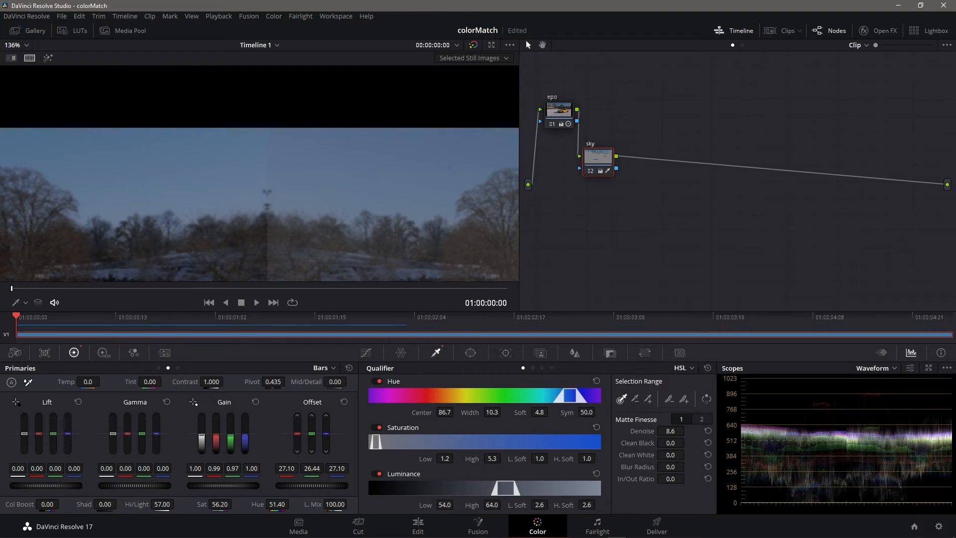
Adjust the sky's Offset to 26.70 red, 26.04 green and 25.80 blue, with the green Gamma at -0.01
left_click_drag(311, 486, 318, 486)
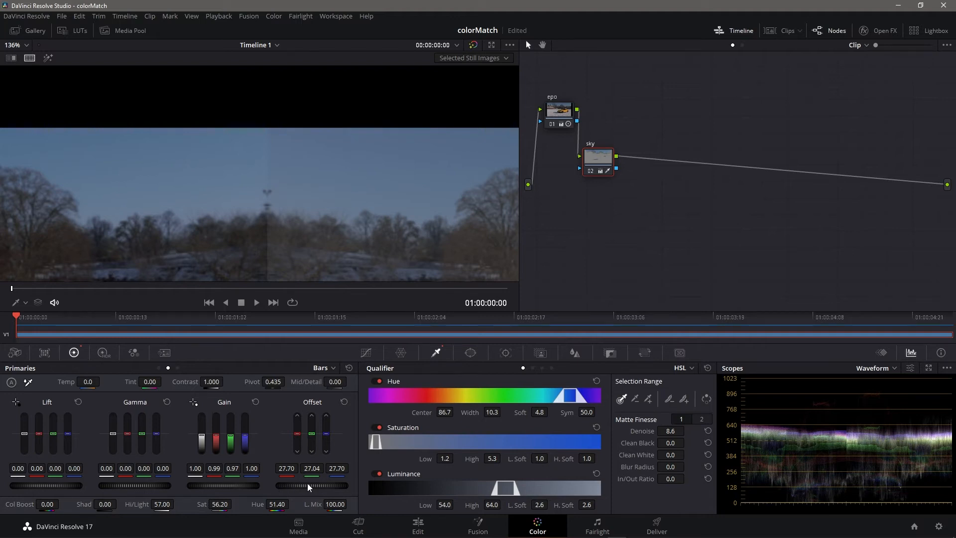
left_click_drag(306, 483, 295, 483)
left_click_drag(337, 473, 323, 473)
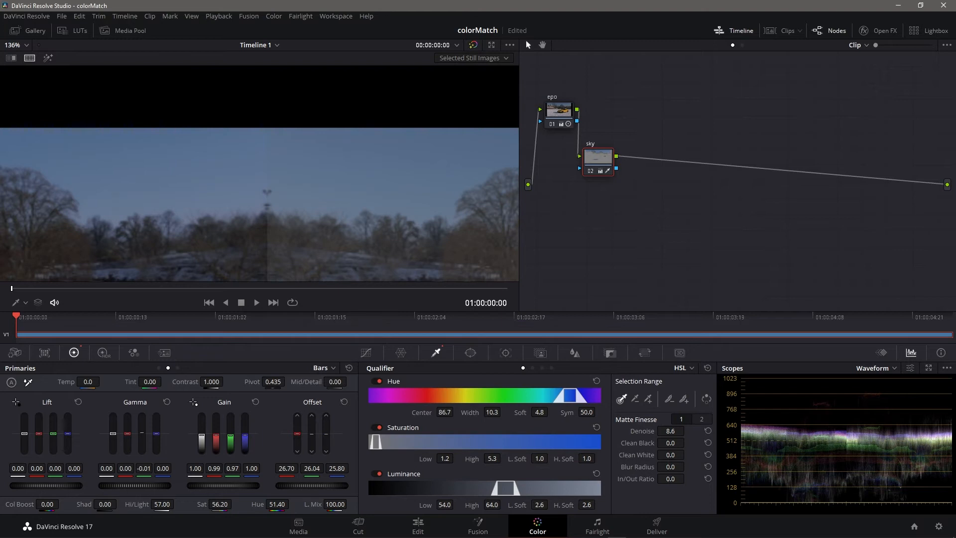
Set the sky's blue Gain to 0.98 and green Gain to 0.96, all Gamma channels to -0.01, and the green Offset to 26.70
left_click_drag(252, 468, 247, 468)
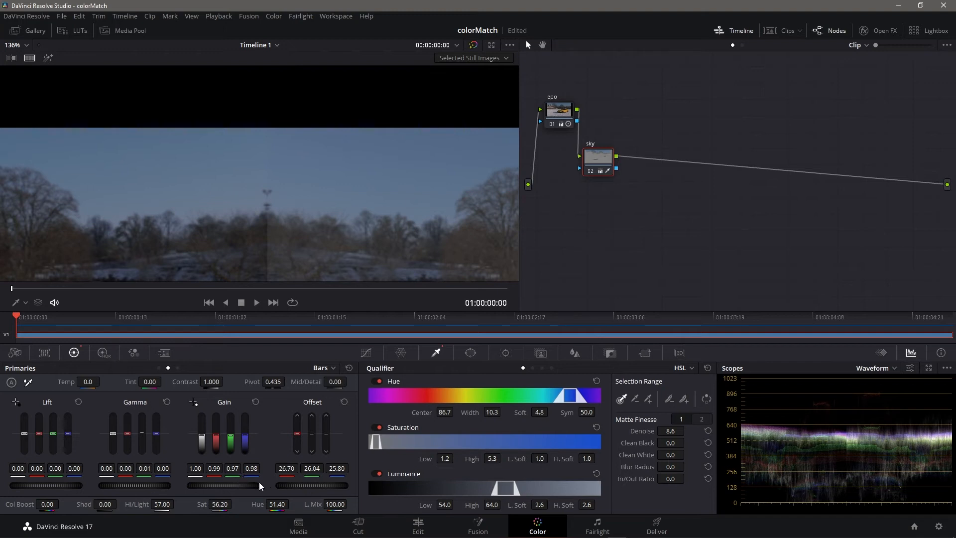
left_click_drag(232, 468, 231, 468)
left_click_drag(137, 486, 131, 485)
left_click_drag(312, 468, 319, 468)
scroll(300, 142, "up", 8)
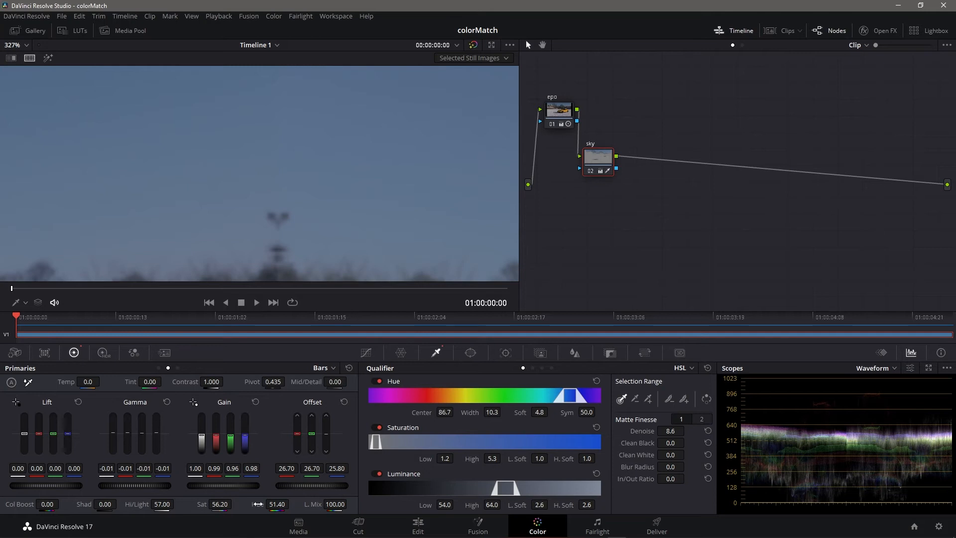
Reduce the sky node's Hue to 50.40 and check the match across both halves of the split screen
left_click_drag(277, 503, 274, 504)
scroll(303, 154, "down", 5)
scroll(306, 186, "down", 2)
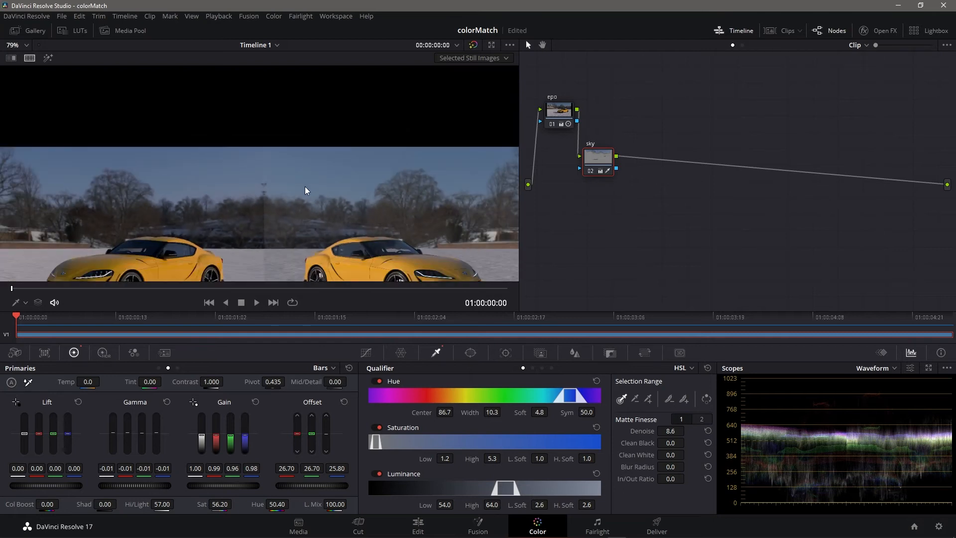
left_click_drag(277, 173, 296, 164)
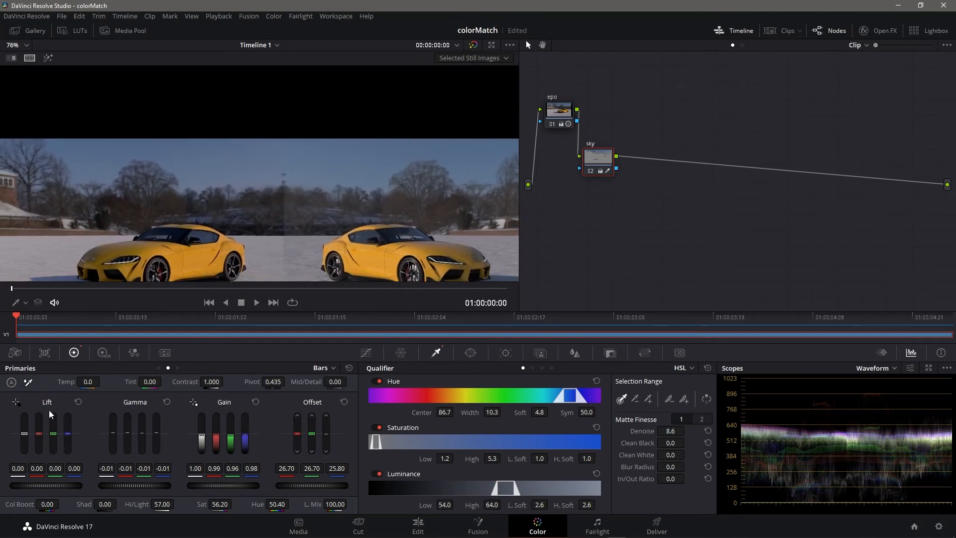
Switch the primaries to color wheels and shift the Gain balance to 0.98 red and 1.01 blue
left_click(159, 367)
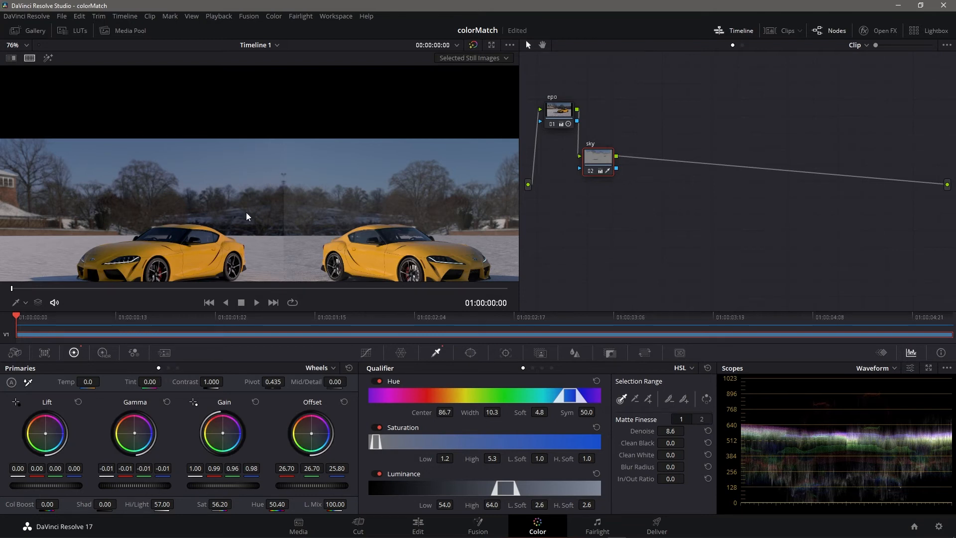
scroll(265, 162, "up", 4)
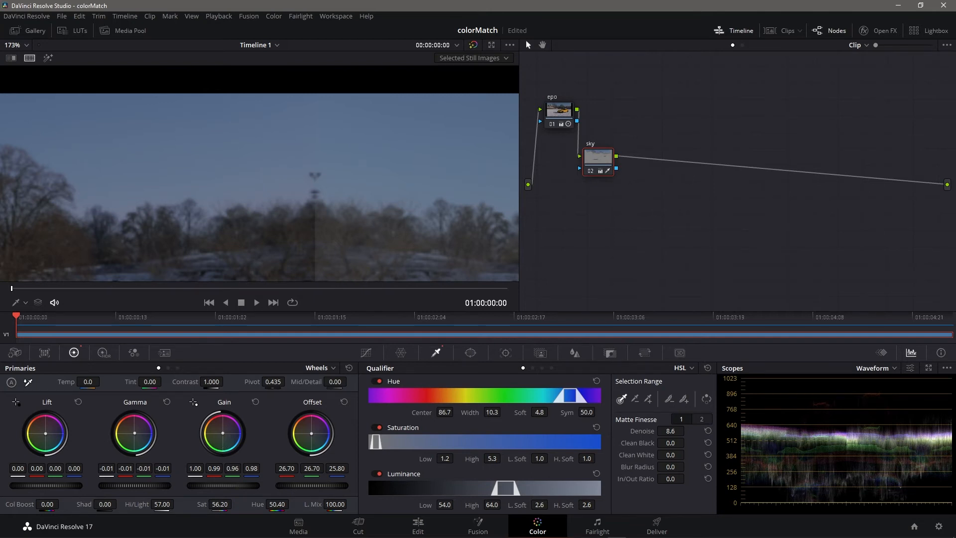
left_click_drag(222, 434, 223, 433)
scroll(401, 206, "down", 5)
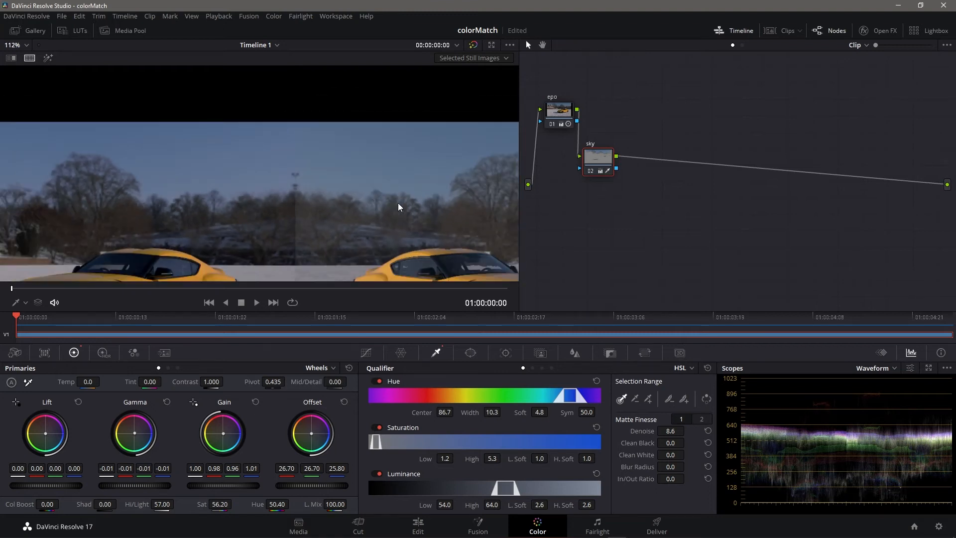
scroll(384, 214, "down", 3)
left_click_drag(365, 220, 358, 177)
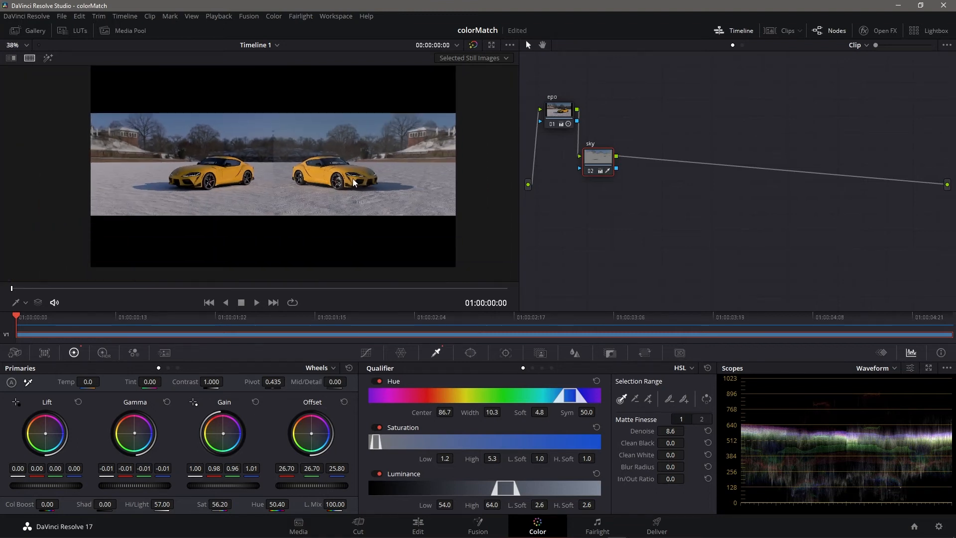
Lower the sky's blue Offset to 24.92 and blue Gain to 0.99, comparing both halves of the frame
scroll(324, 170, "up", 2)
scroll(292, 158, "up", 2)
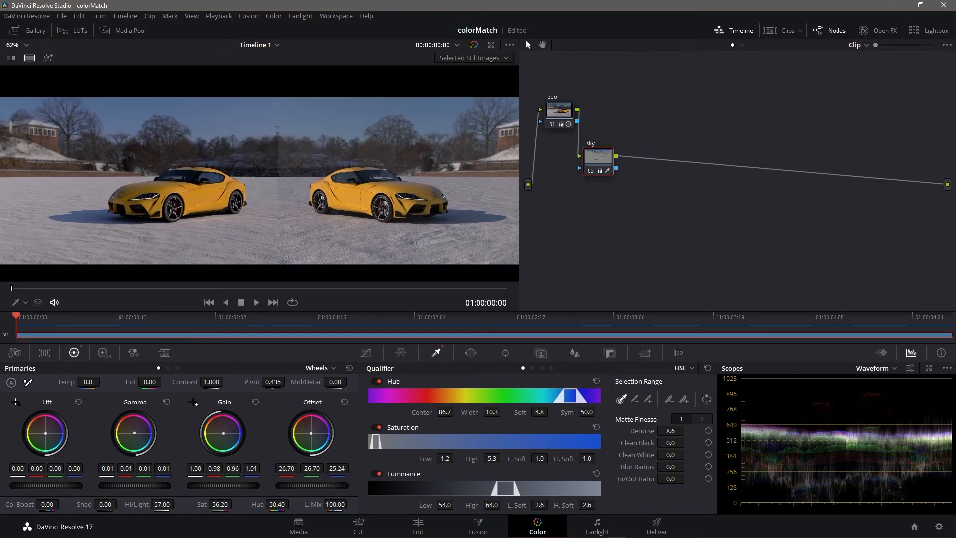
scroll(296, 113, "up", 2)
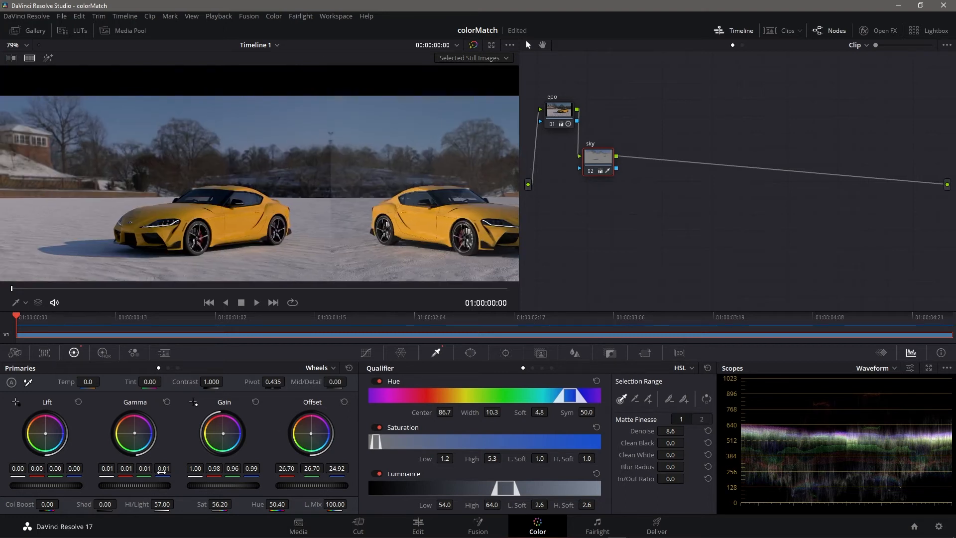
scroll(246, 180, "down", 6)
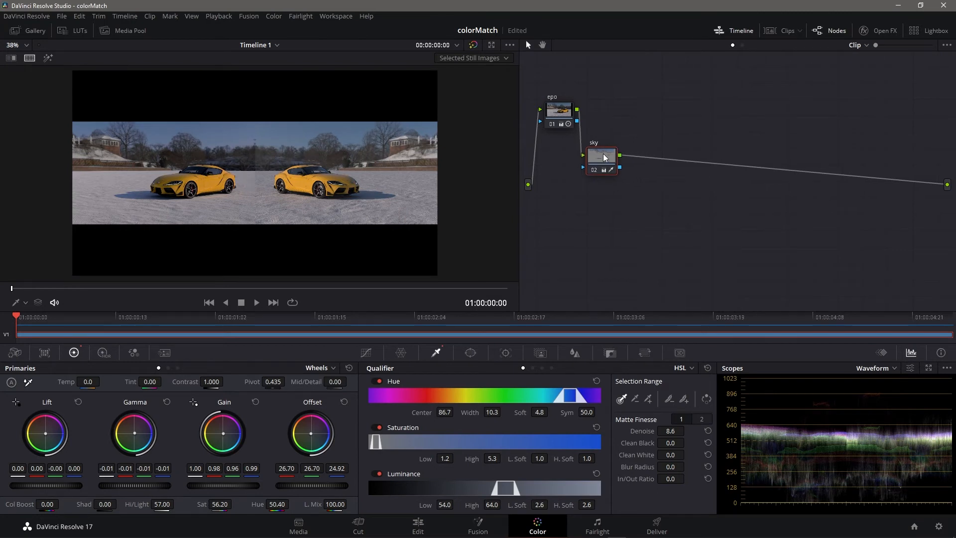
Add a serial node after the sky node, place it below, label it "snow" and view the render alone with highlight on
key("alt+s")
left_click_drag(648, 163, 624, 216)
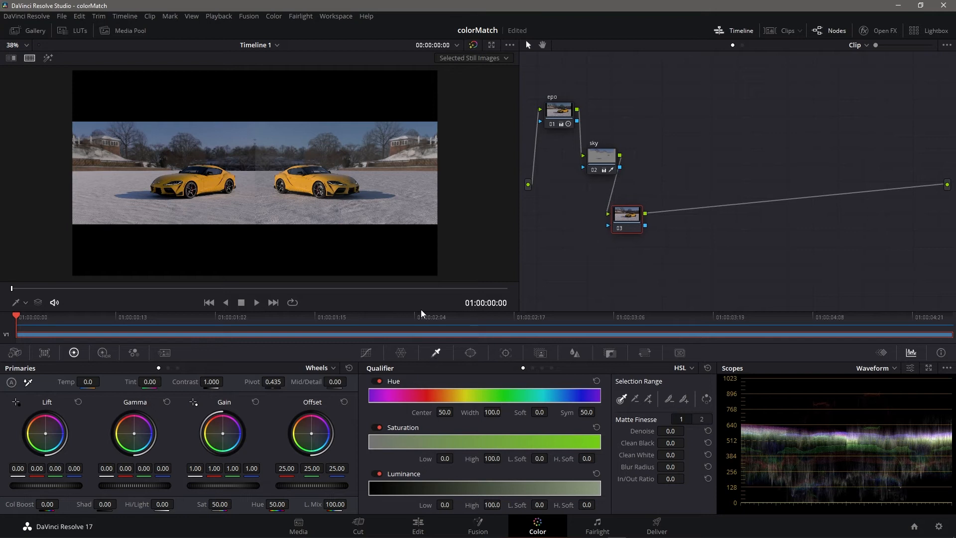
left_click(30, 59)
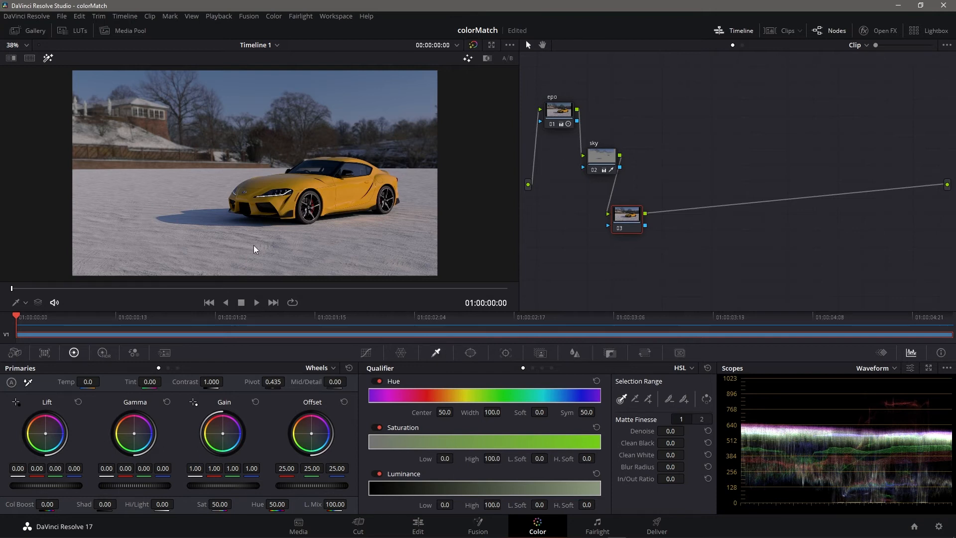
right_click(626, 218)
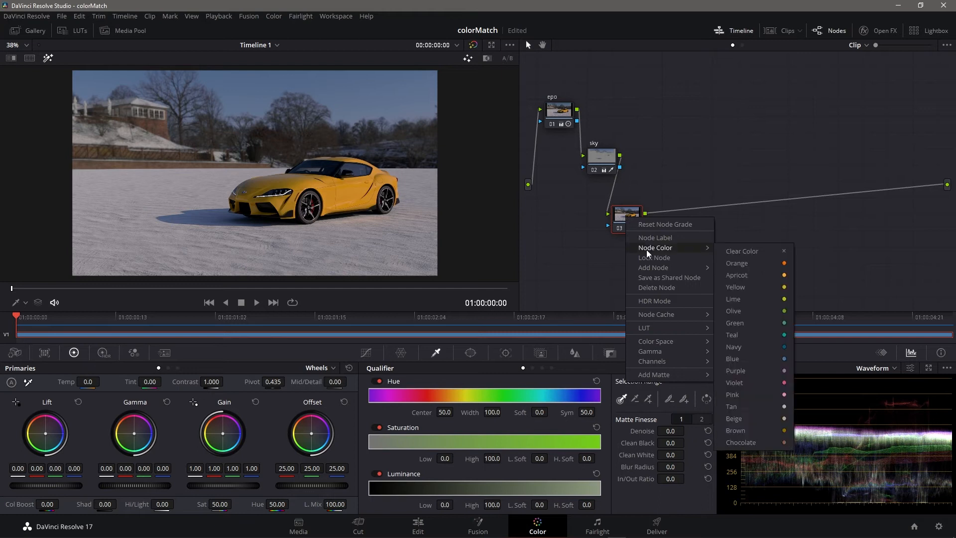
left_click(664, 237)
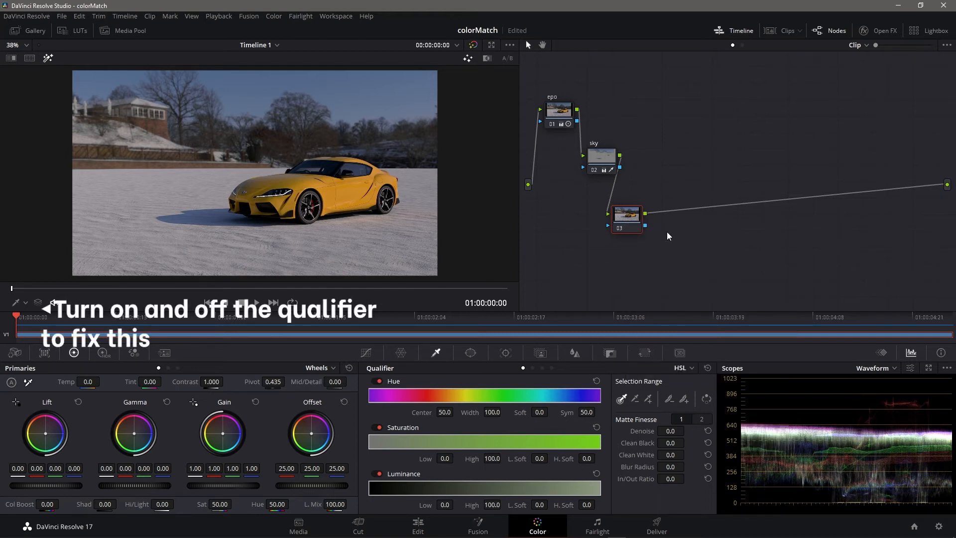
type("snow")
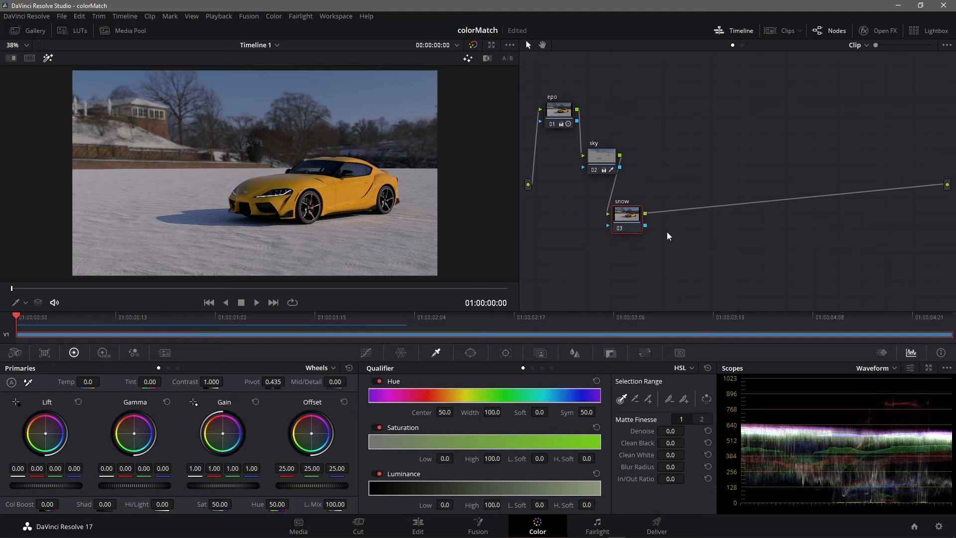
Qualify the bright snow by luminance with Low at 63.2 and L.Soft at 10.1
mouse_move(444, 504)
left_mouse_down()
mouse_move(509, 504)
mouse_move(457, 504)
left_mouse_up()
left_click_drag(539, 504, 550, 504)
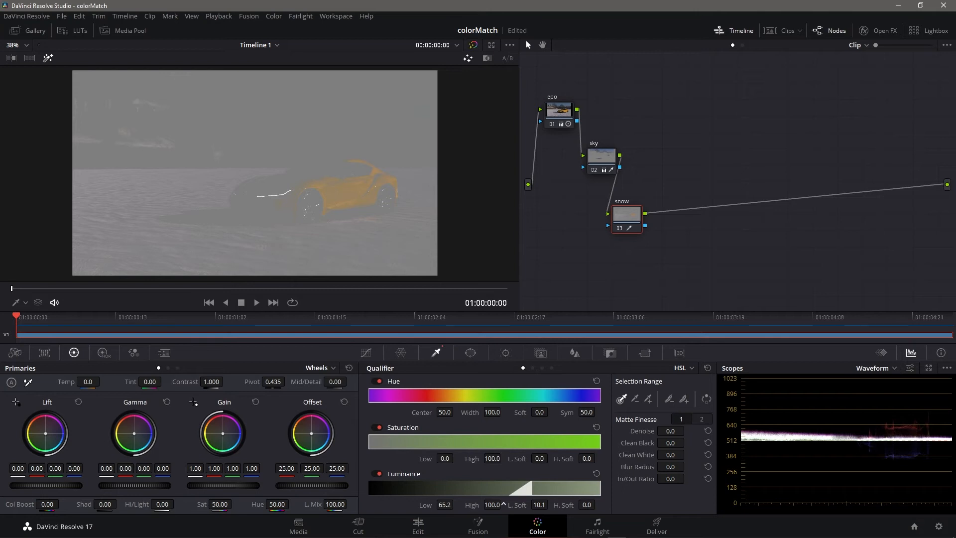
left_click_drag(425, 506, 417, 506)
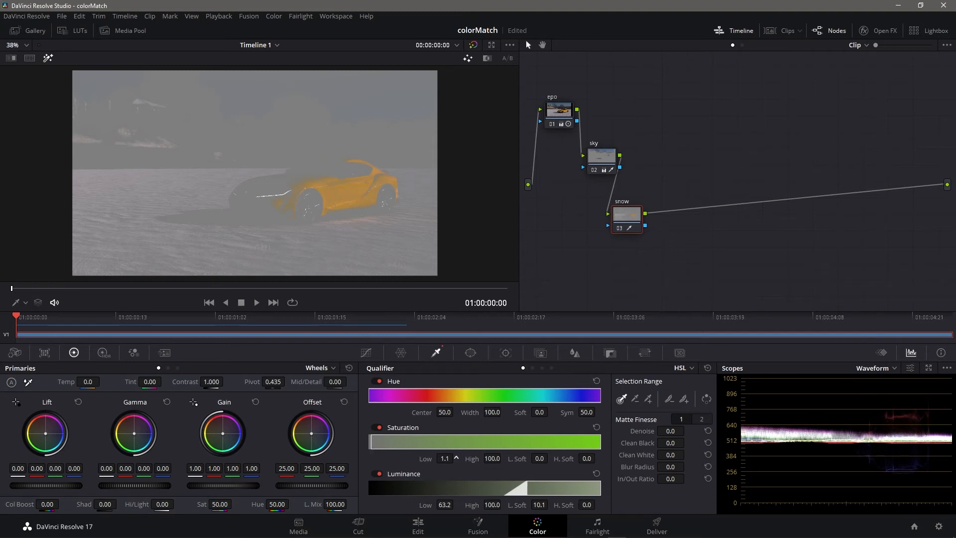
Limit the snow key's saturation range to a High of 30.8 with an H.Soft of 41.4
left_click_drag(472, 459, 436, 458)
mouse_move(475, 414)
left_mouse_down()
mouse_move(464, 415)
mouse_move(477, 414)
left_mouse_up()
mouse_move(449, 460)
left_mouse_down()
mouse_move(463, 460)
mouse_move(455, 458)
left_mouse_up()
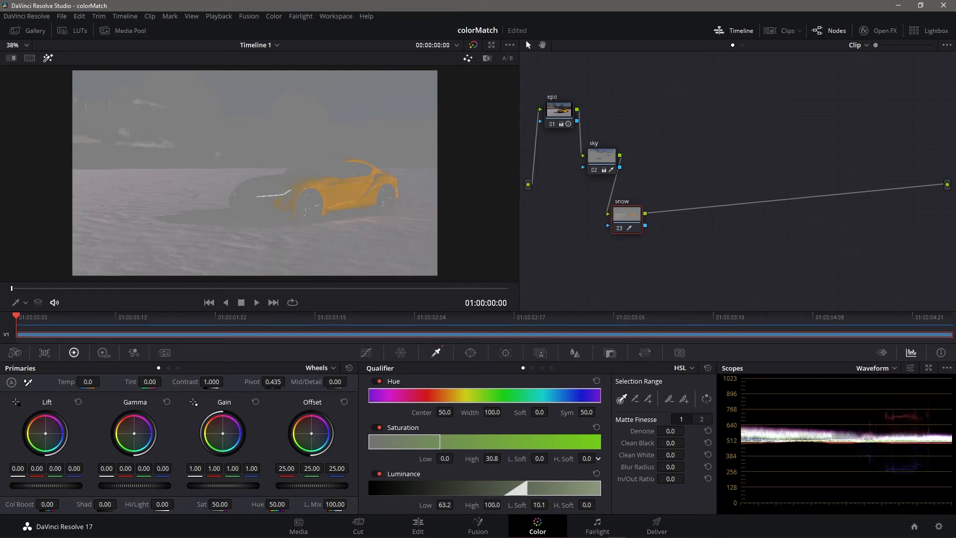
left_click_drag(587, 458, 603, 458)
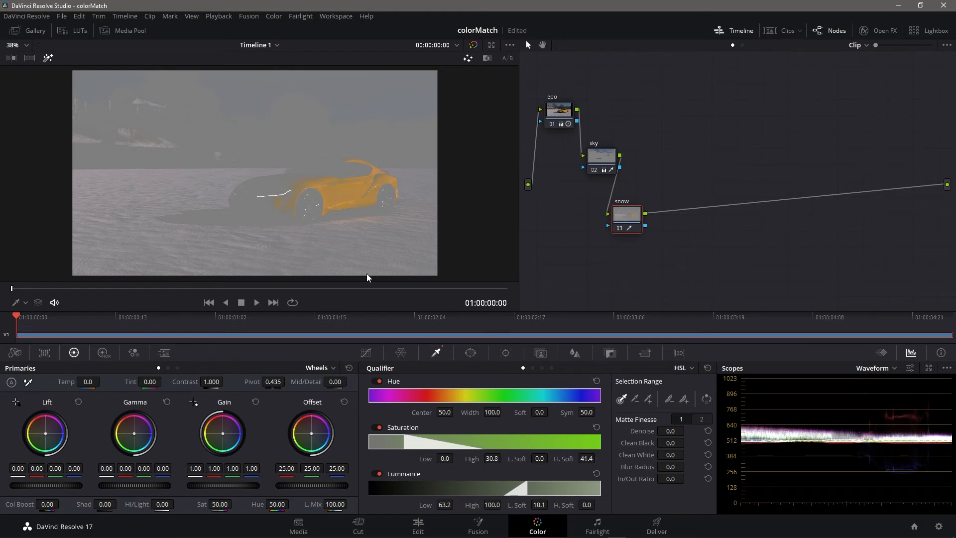
Refine the snow key to Saturation High 2.2 and H.Soft 2.0, and Luminance Low 60.9 and L.Soft 20.0
left_click_drag(445, 504, 536, 505)
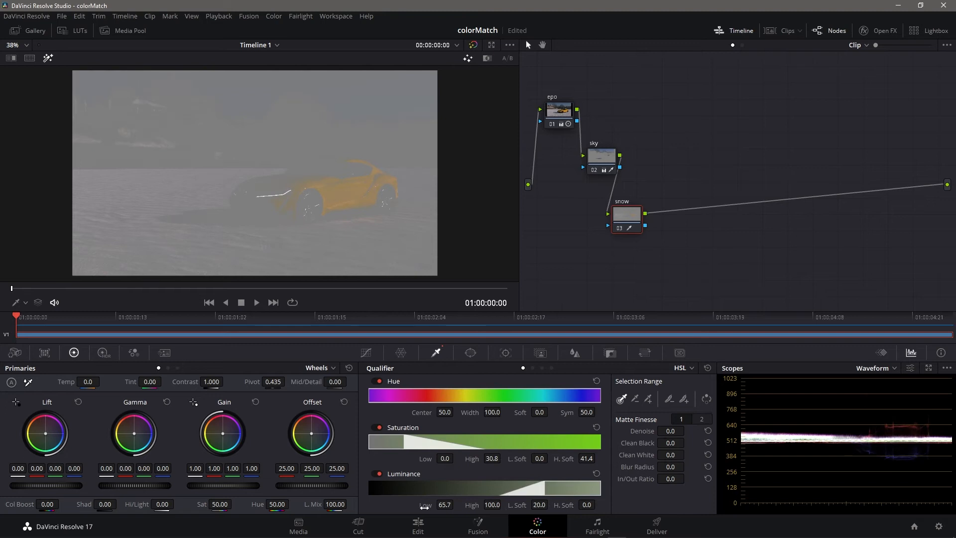
left_click_drag(454, 504, 453, 505)
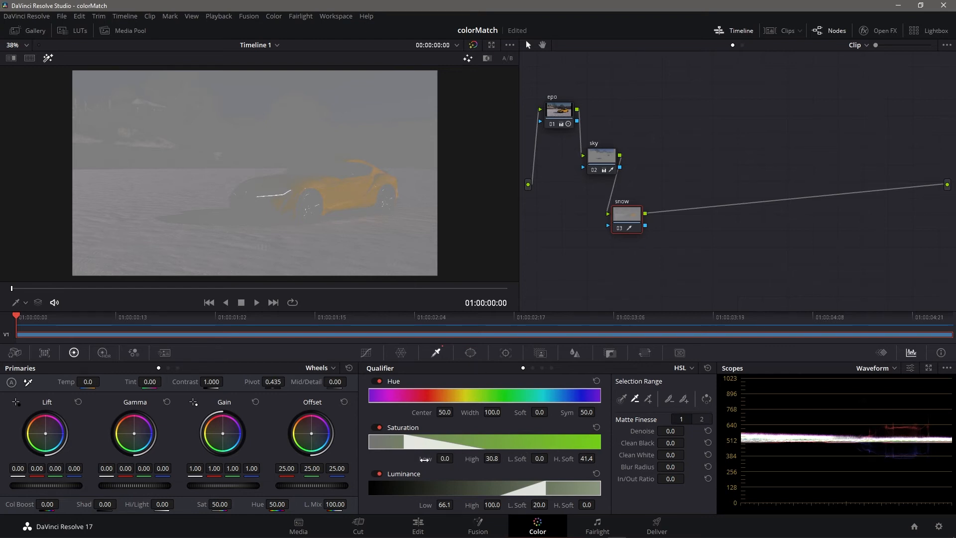
left_click_drag(476, 459, 440, 459)
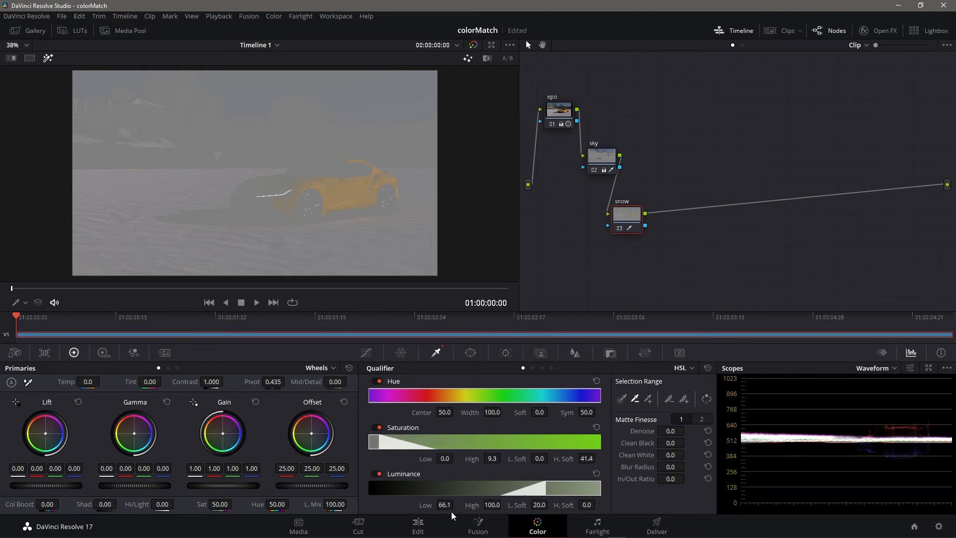
left_click_drag(429, 507, 467, 505)
left_click_drag(564, 459, 472, 459)
left_click_drag(453, 505, 456, 504)
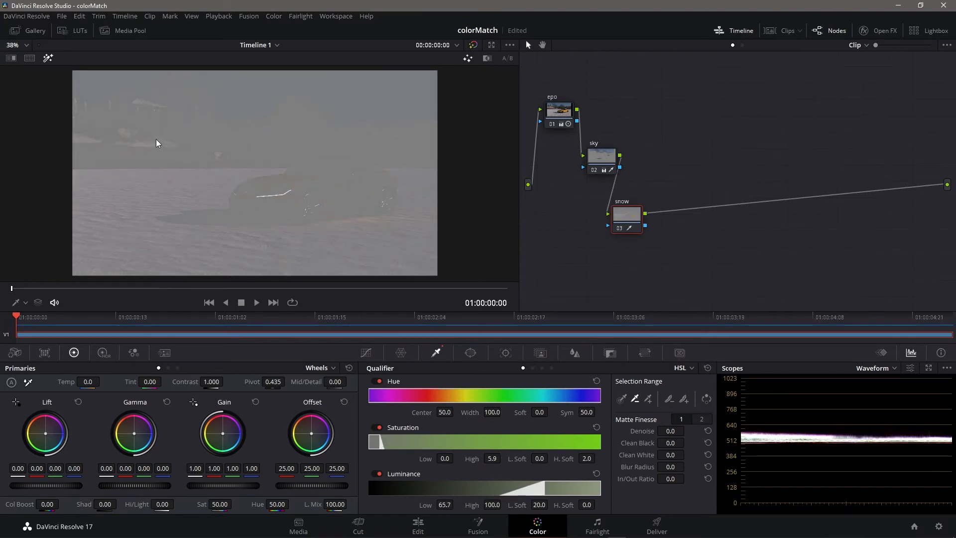
left_click_drag(456, 458, 467, 459)
left_click_drag(443, 505, 434, 506)
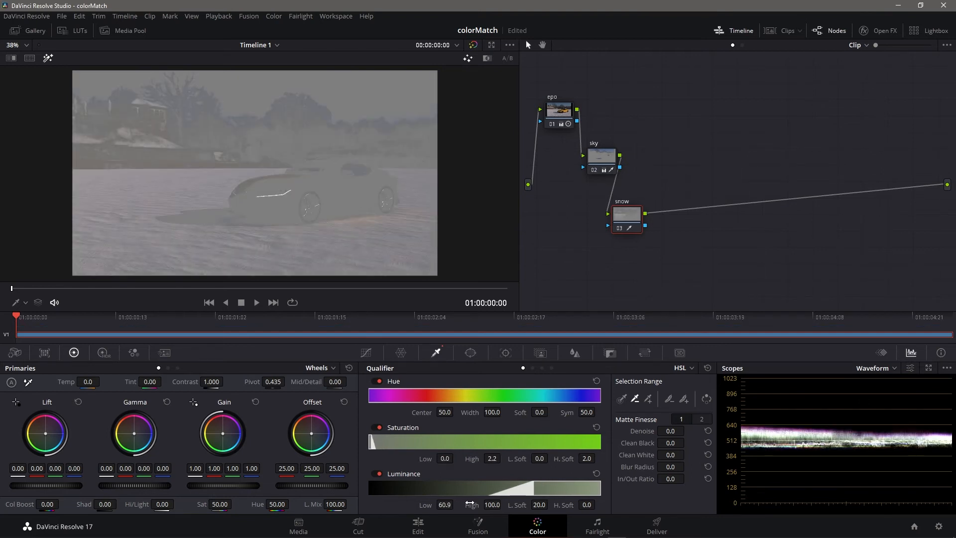
Turn off the highlight view and compare the snow closely with the reference still in split screen
left_click(49, 59)
left_click(30, 58)
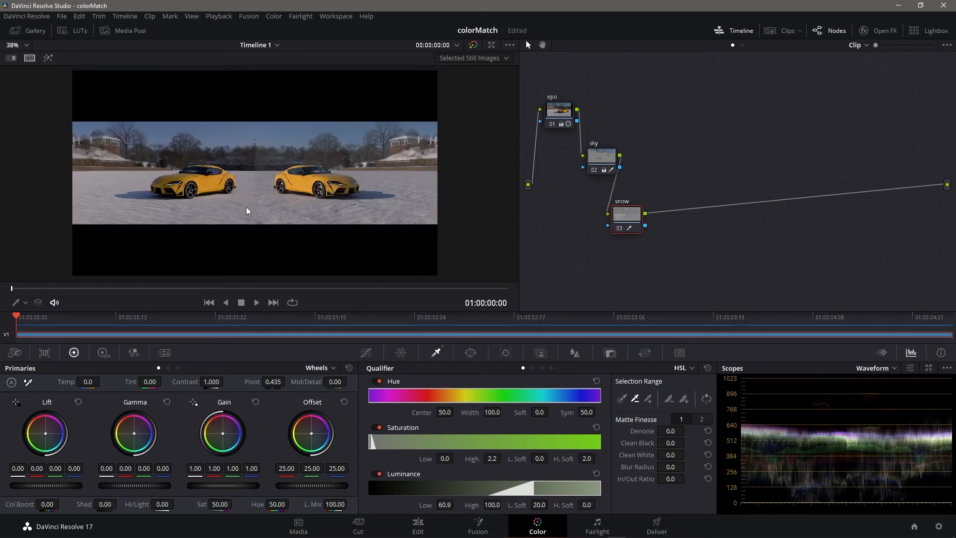
scroll(262, 201, "up", 10)
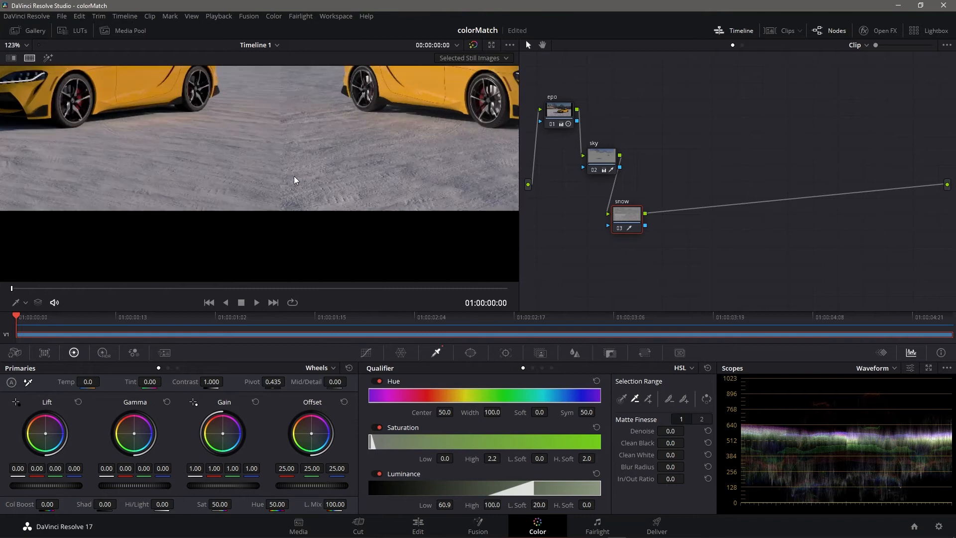
Set the snow node's Saturation to 54.60, Hue to 46.60 and Contrast to 1.218
scroll(294, 164, "up", 8)
scroll(320, 209, "up", 1)
left_click_drag(277, 504, 234, 506)
scroll(282, 182, "up", 3)
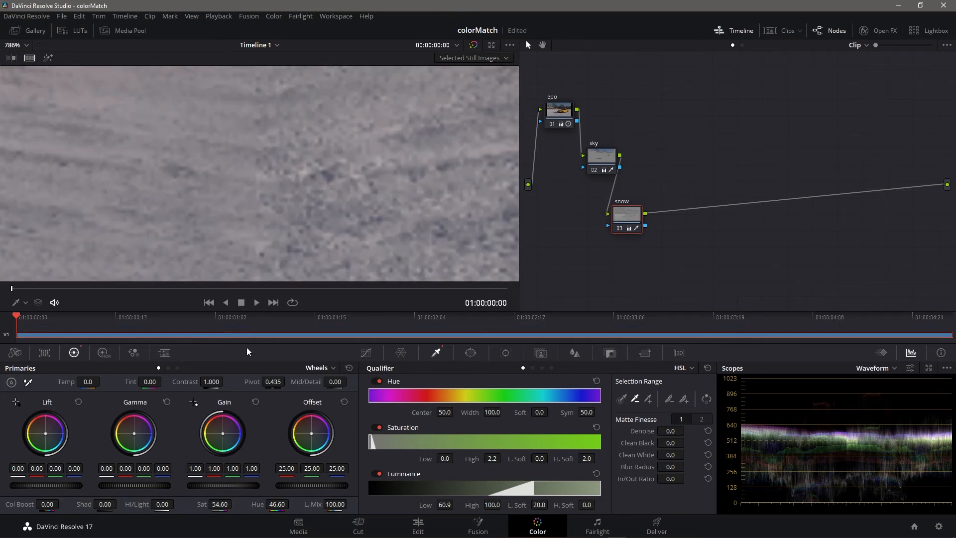
left_click_drag(185, 382, 228, 381)
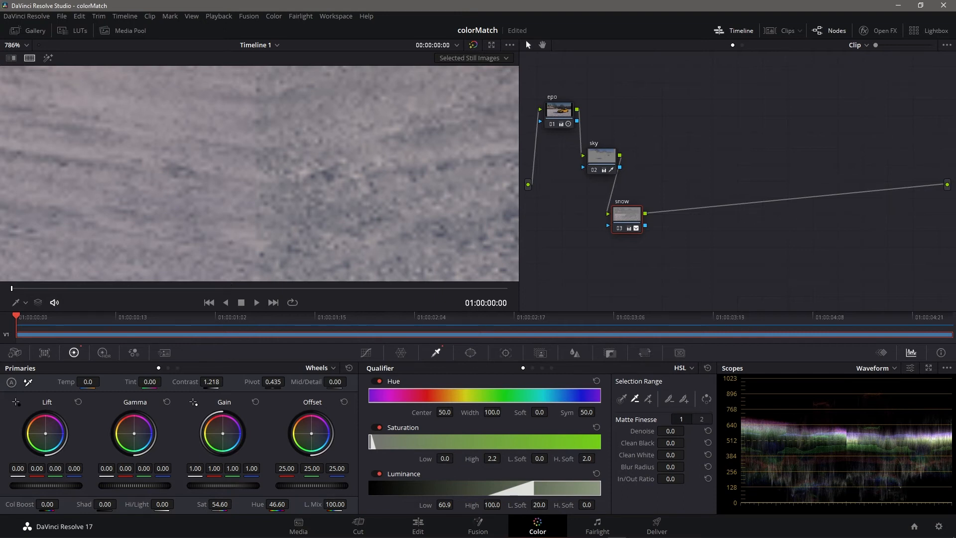
Reduce the snow's blue Gain to 0.98, set Hi/Light to -27.50, Saturation to 37.80 and Hue to 57.00, and save the project
left_click_drag(223, 434, 223, 433)
left_click_drag(163, 504, 207, 504)
left_click_drag(277, 504, 303, 503)
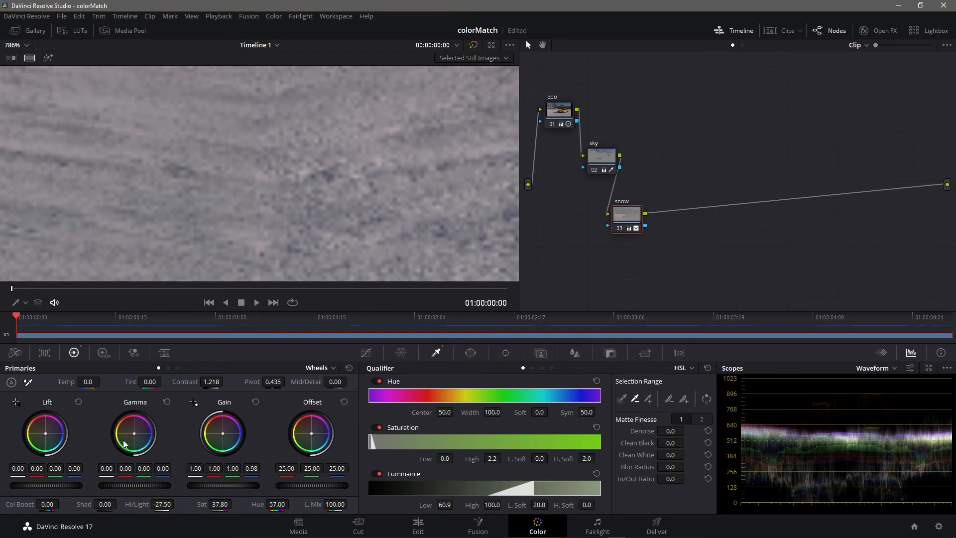
key("ctrl+s")
Raise the snow node's Shadows value to 13.00 and compare the ground with the reference still
left_click_drag(105, 504, 127, 504)
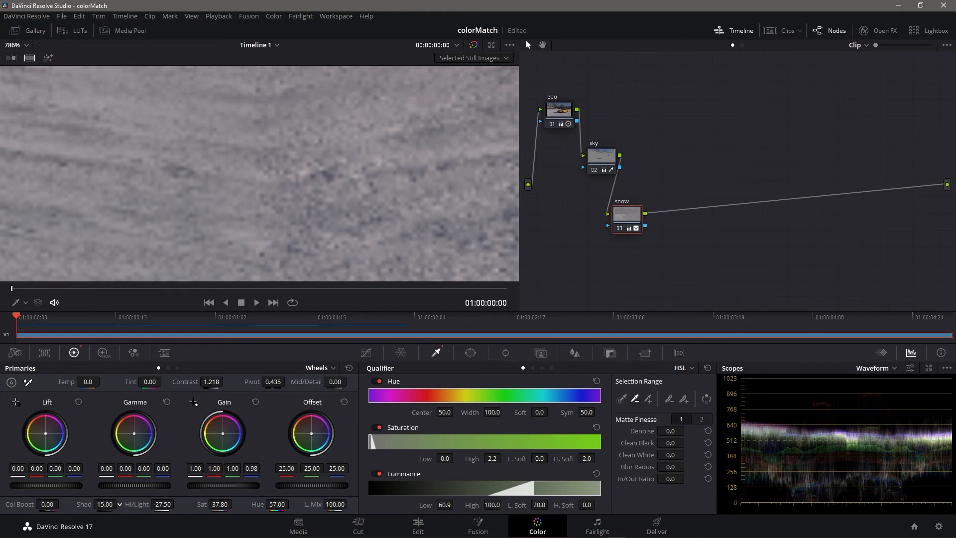
scroll(278, 189, "down", 8)
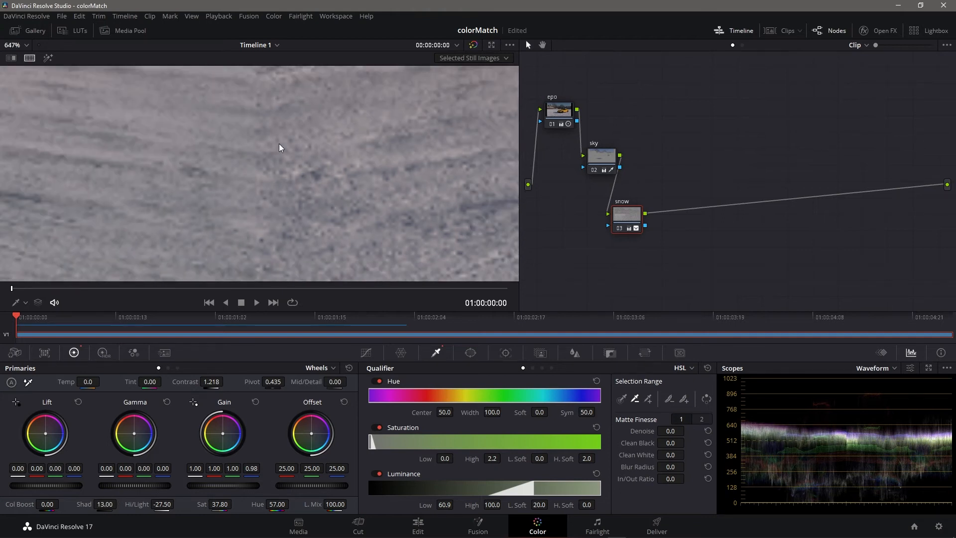
scroll(278, 214, "down", 2)
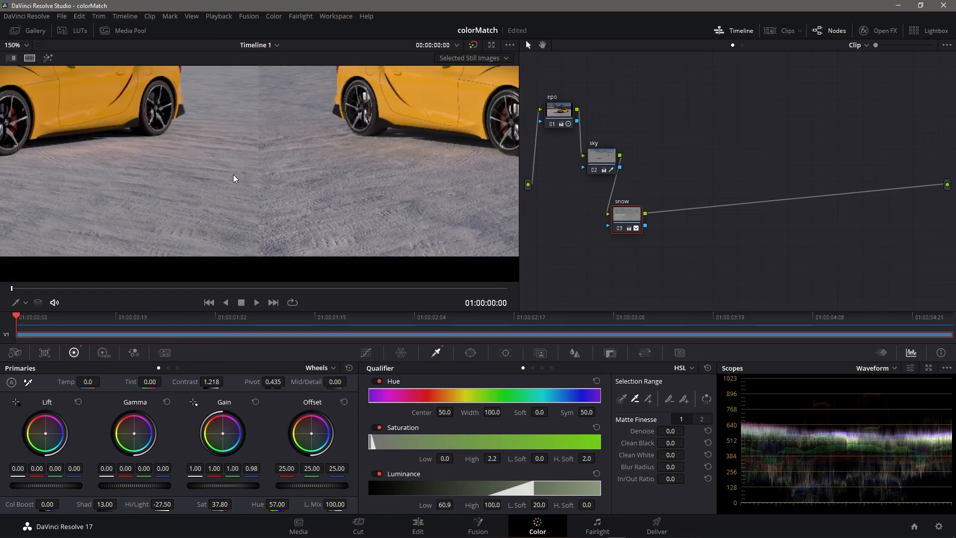
Lower the snow's Log Shadow wheel to -0.95 in all channels and raise Color Boost to 25.50
scroll(254, 207, "up", 5)
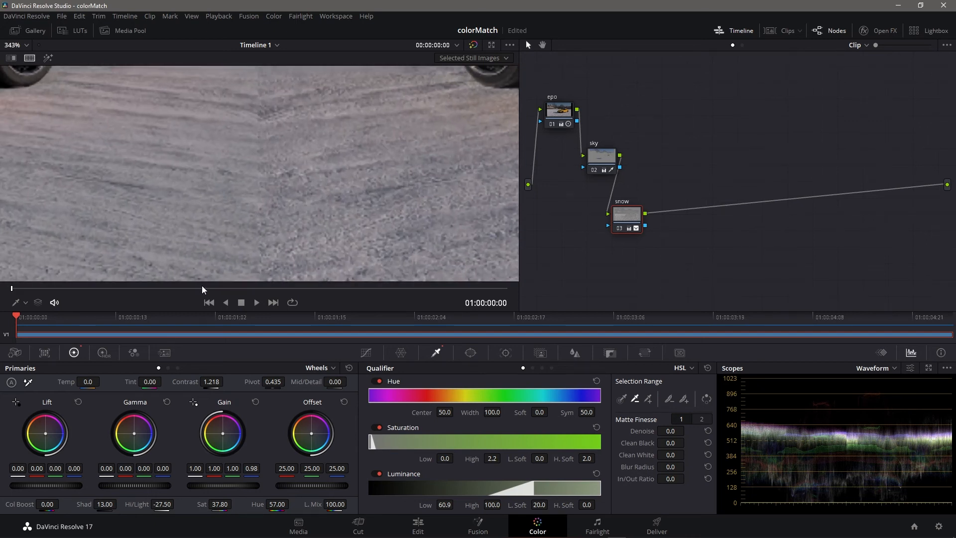
left_click(177, 367)
left_click_drag(70, 486, 22, 497)
scroll(246, 196, "down", 5)
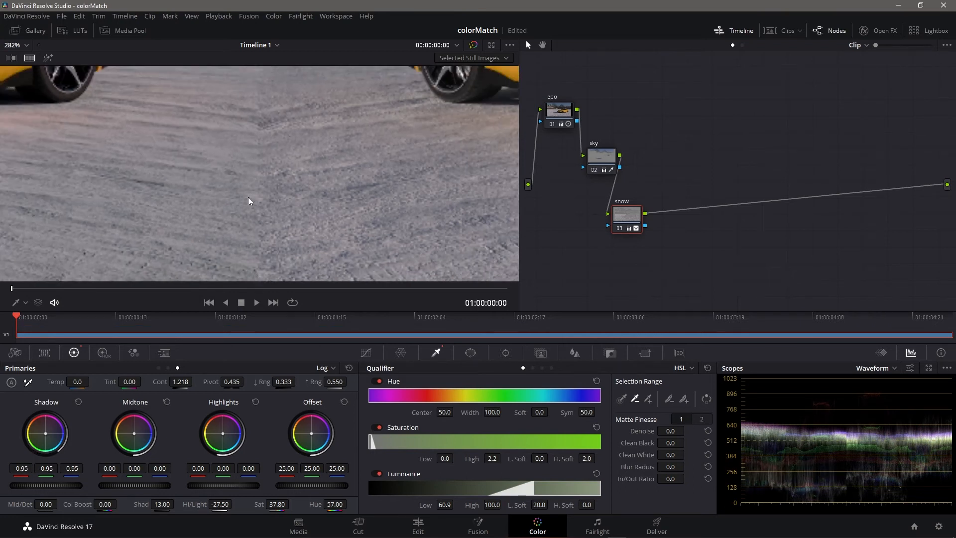
scroll(244, 200, "up", 6)
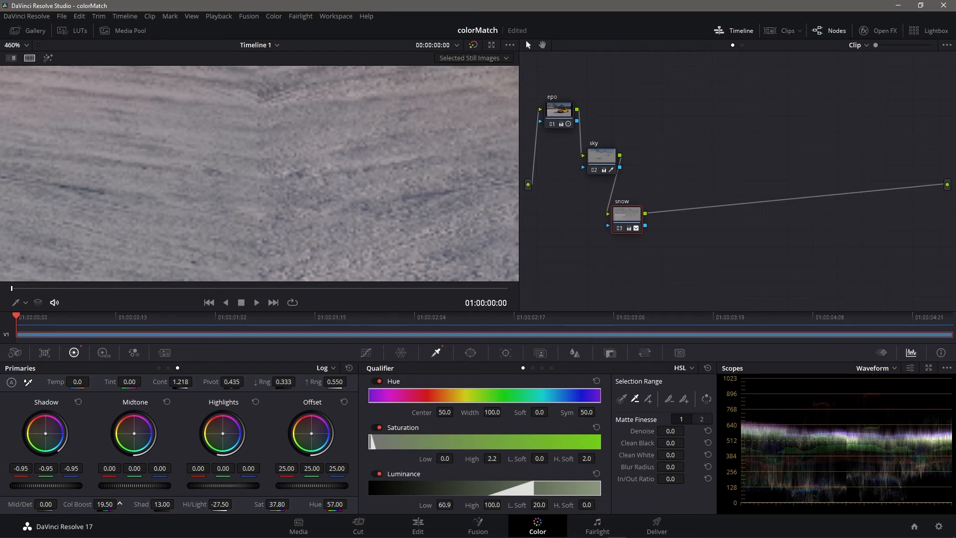
left_click_drag(104, 504, 96, 504)
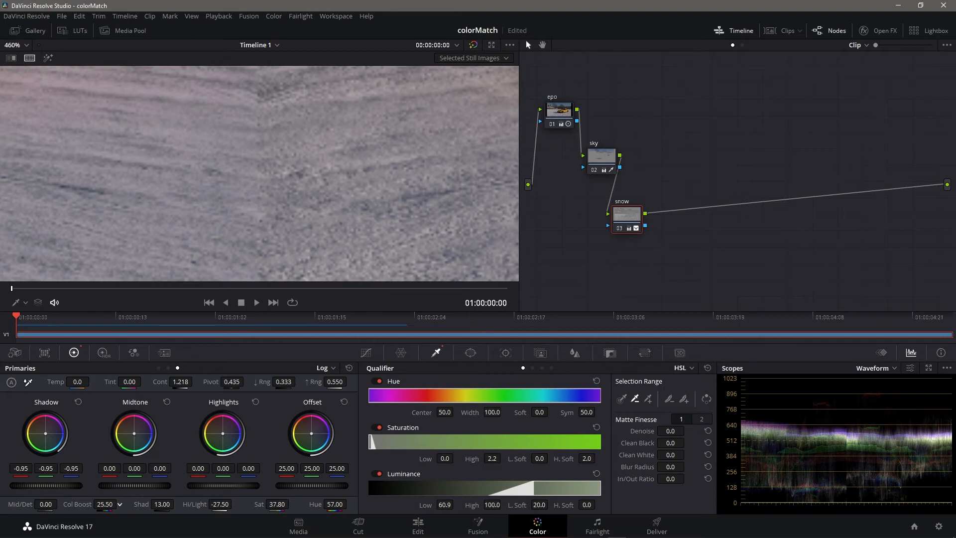
Shift the snow's Offset wheel toward blue, to red 24.58, green 24.49 and blue 25.31
left_click(159, 367)
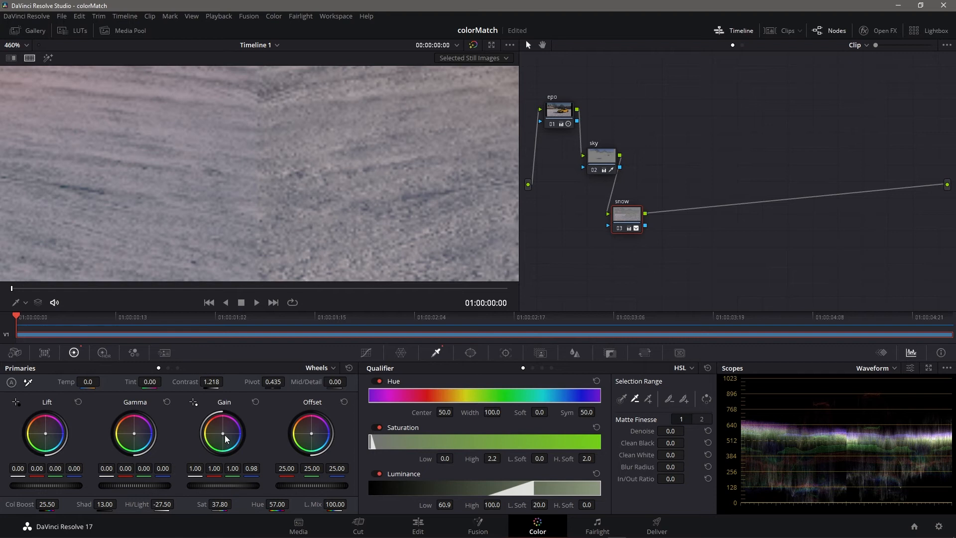
left_click_drag(314, 437, 314, 434)
scroll(261, 217, "up", 2)
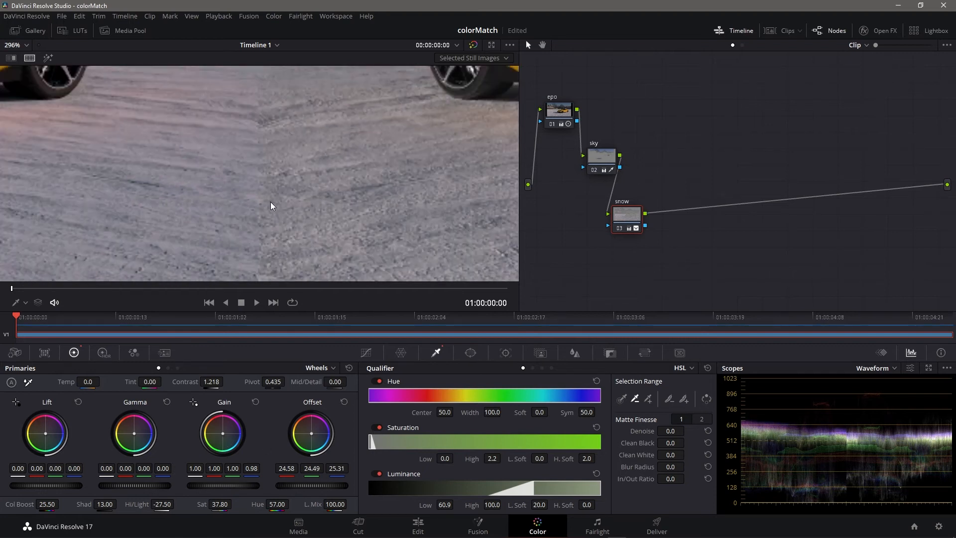
Set the snow's Hue to 52.60 and nudge its Gamma away from blue, with the blue channel at -0.01
left_click_drag(259, 504, 249, 504)
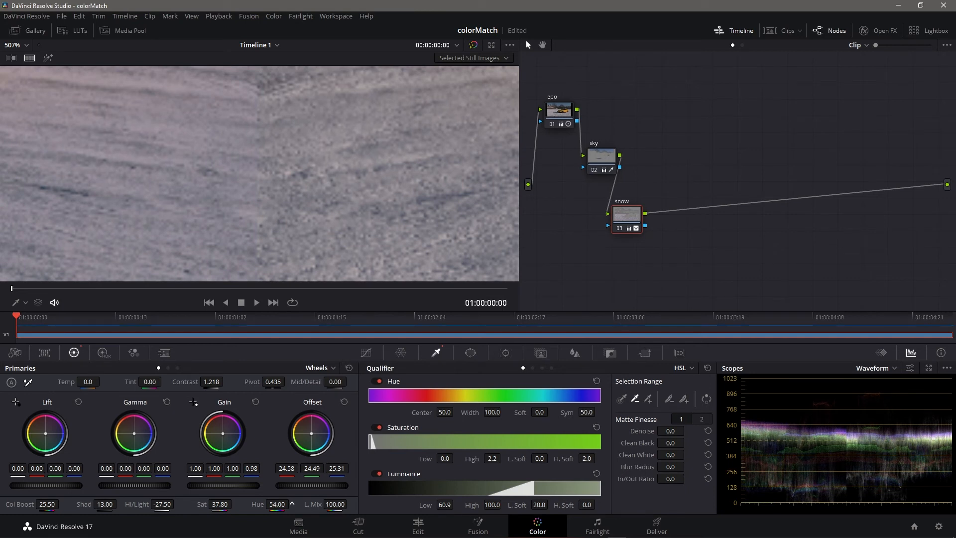
scroll(266, 164, "down", 2)
scroll(266, 164, "up", 8)
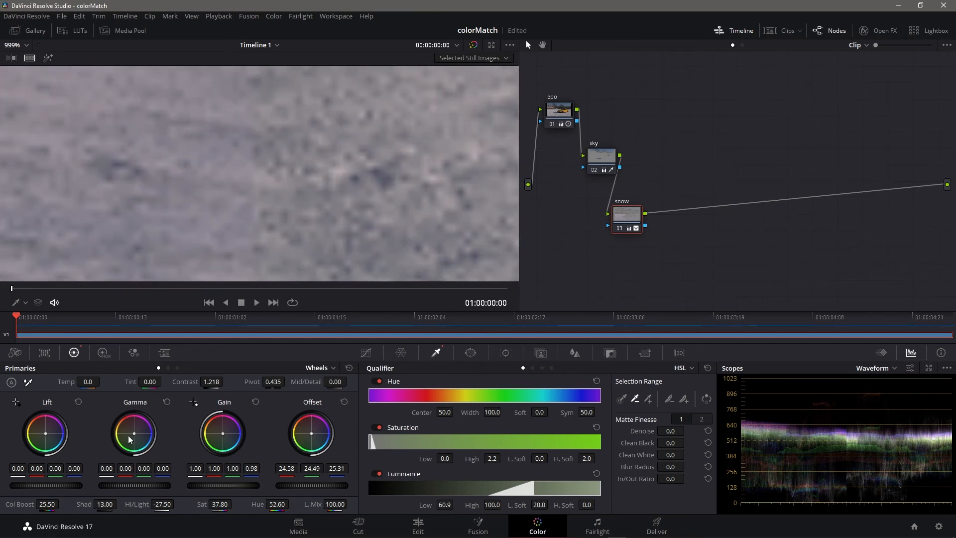
left_click_drag(134, 434, 133, 435)
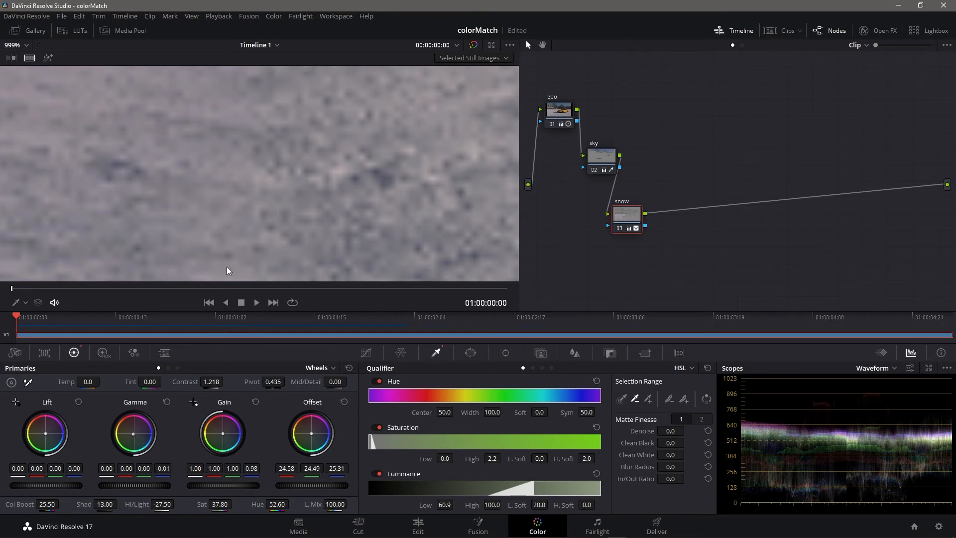
Compare the cars, snow and background of the render with the reference still in split screen, both overall and close up
scroll(291, 195, "down", 10)
left_click_drag(285, 191, 300, 217)
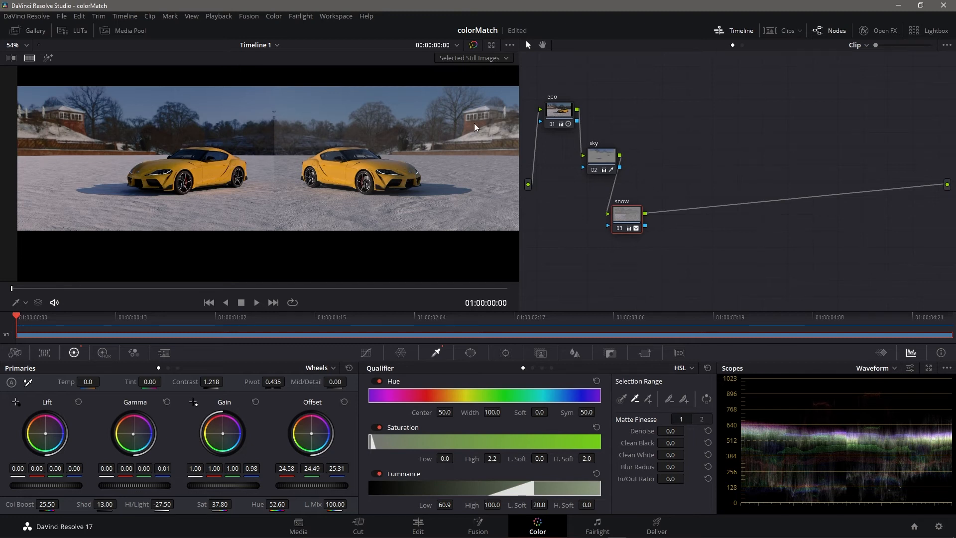
left_click_drag(449, 164, 257, 192)
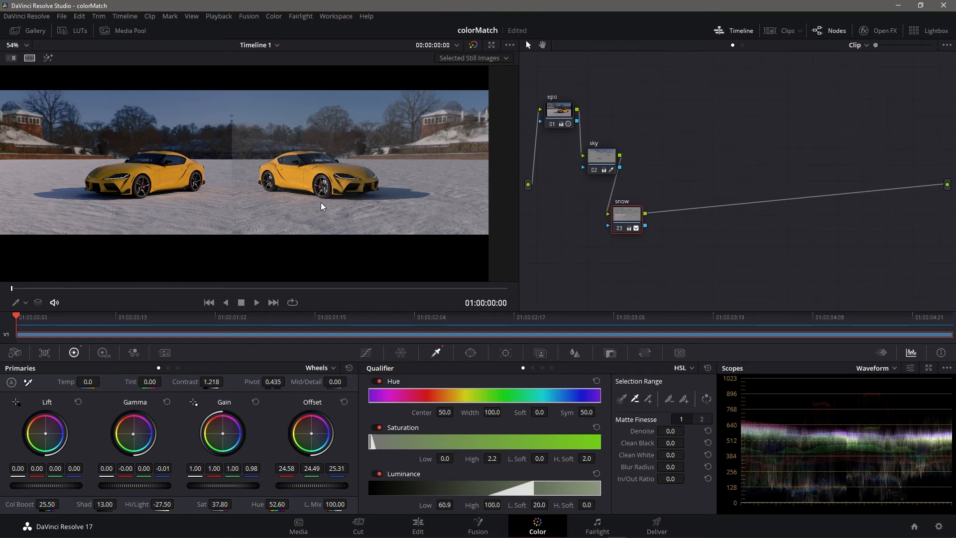
scroll(318, 199, "up", 2)
scroll(318, 187, "up", 6)
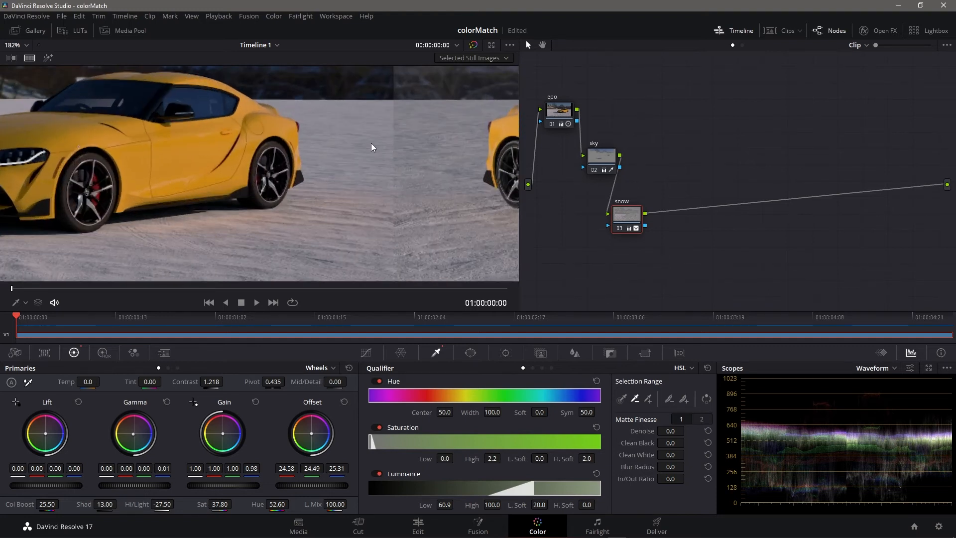
left_click_drag(502, 196, 358, 183)
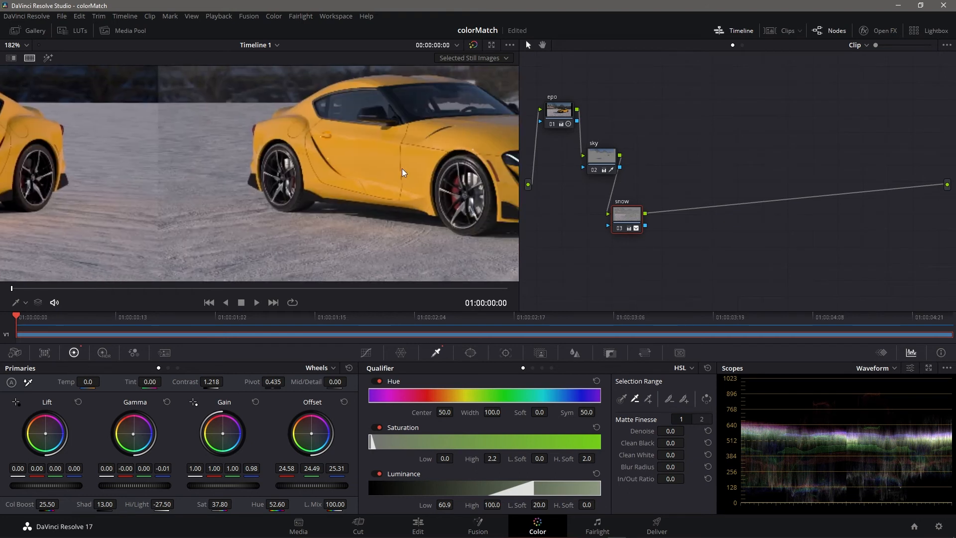
scroll(367, 167, "down", 1)
left_click_drag(149, 159, 267, 153)
left_click_drag(47, 153, 107, 165)
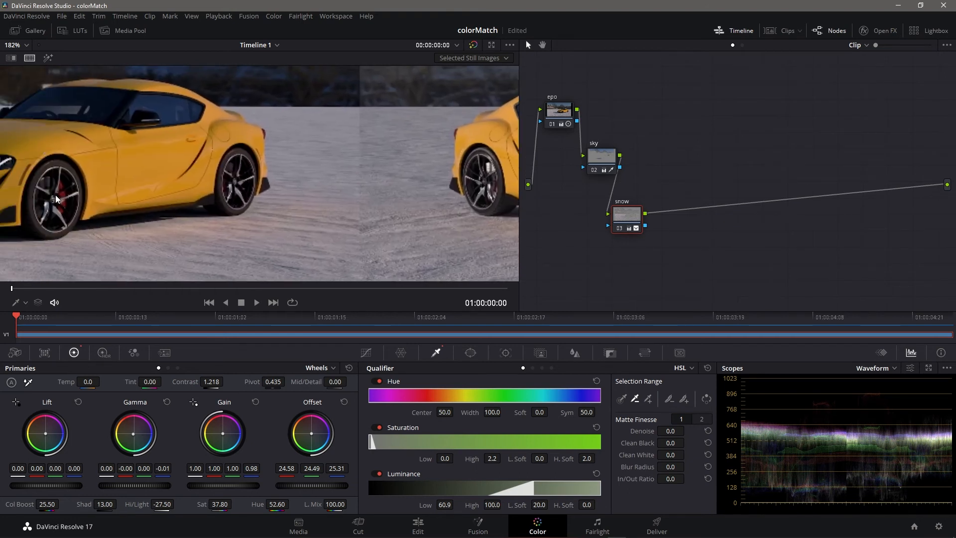
scroll(200, 173, "down", 1)
scroll(200, 176, "down", 4)
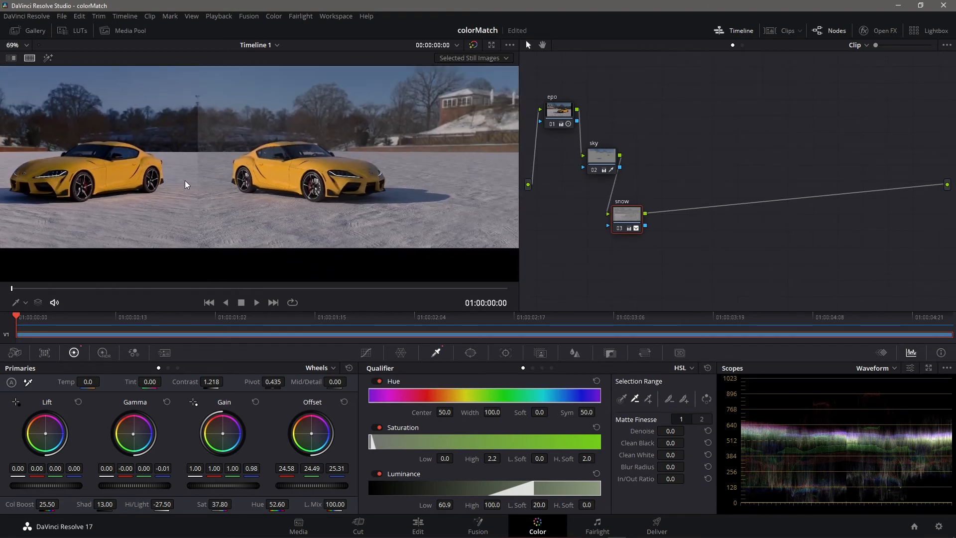
scroll(199, 185, "down", 1)
Add a serial node after the snow node and activate a curve power window on it
left_click_drag(627, 213, 686, 154)
key("alt+s")
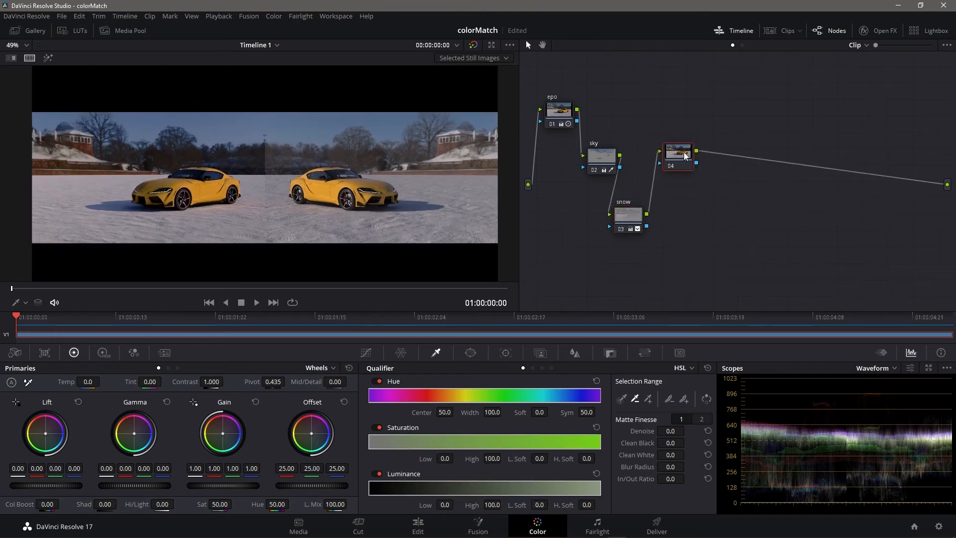
left_click(470, 353)
scroll(405, 463, "down", 1)
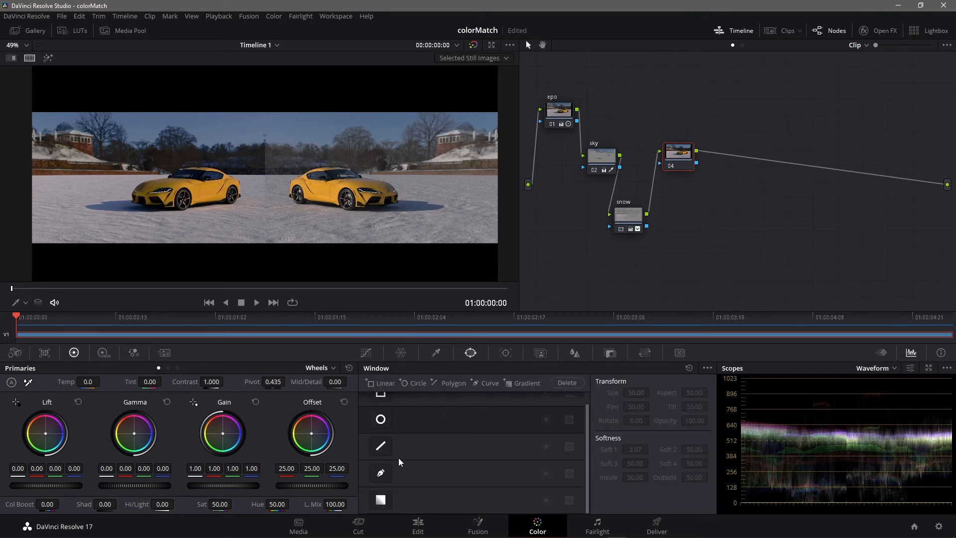
left_click(381, 473)
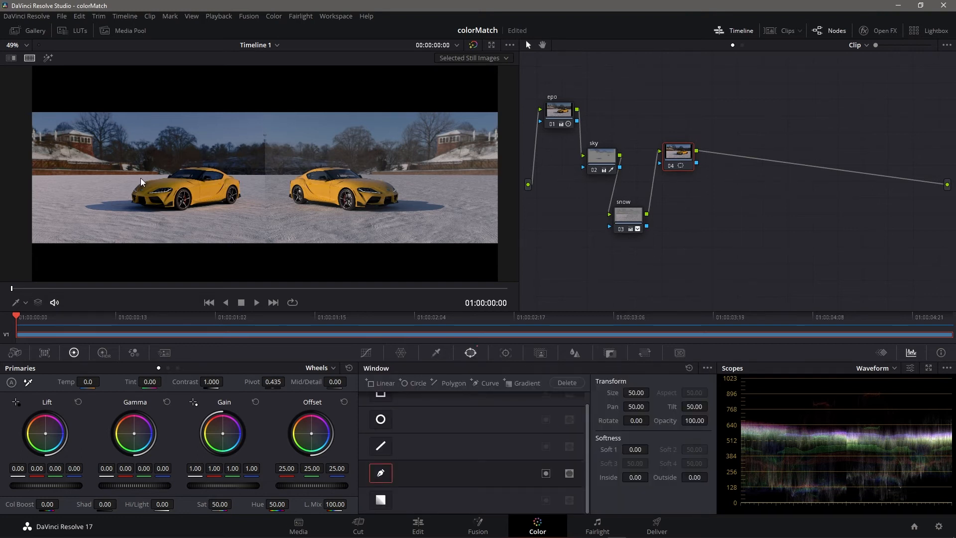
Turn off the split-screen comparison and re-enable the curve window on the new node
left_click(30, 58)
left_click(381, 474)
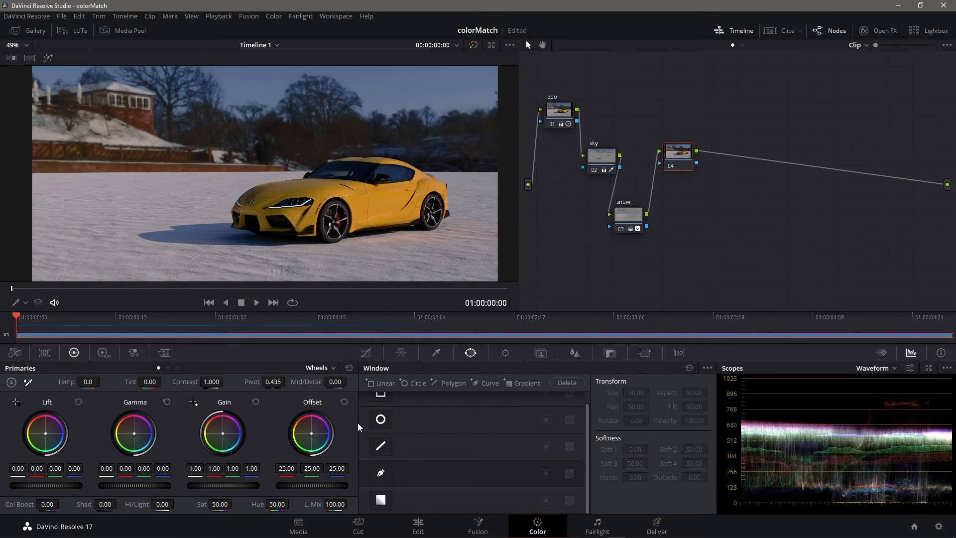
left_click(381, 473)
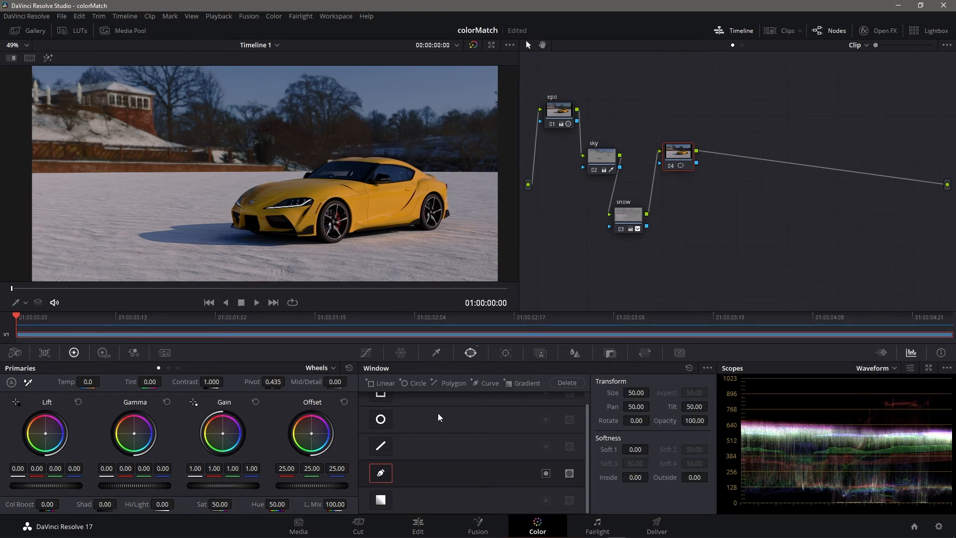
scroll(438, 414, "up", 1)
left_click(485, 384)
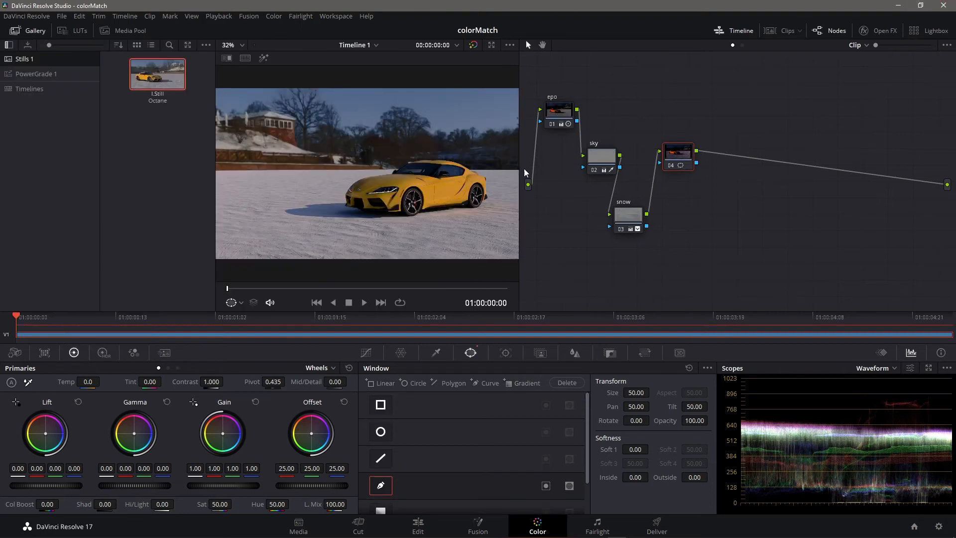
left_click(22, 31)
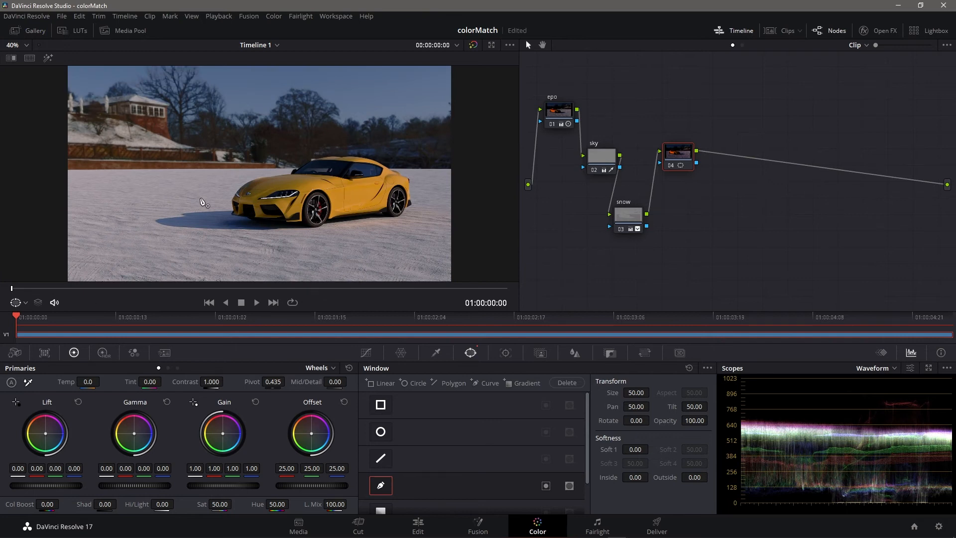
scroll(473, 465, "down", 1)
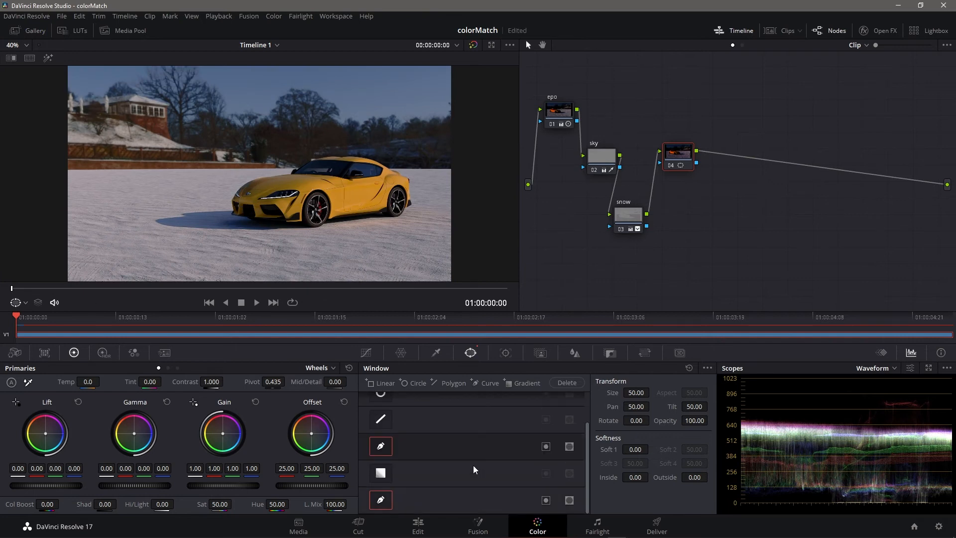
left_click(380, 500)
Draw a closed curve window around the open snow in front of the car, from the horizon to below the frame, with a curved car-side edge
left_click(441, 449)
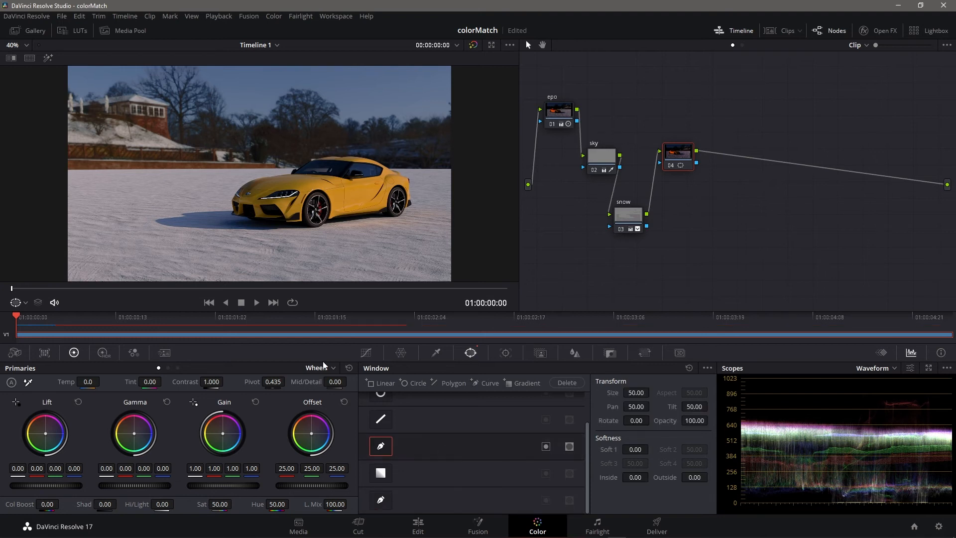
left_click_drag(216, 181, 244, 166)
left_click(233, 156)
left_click(78, 156)
left_click(78, 275)
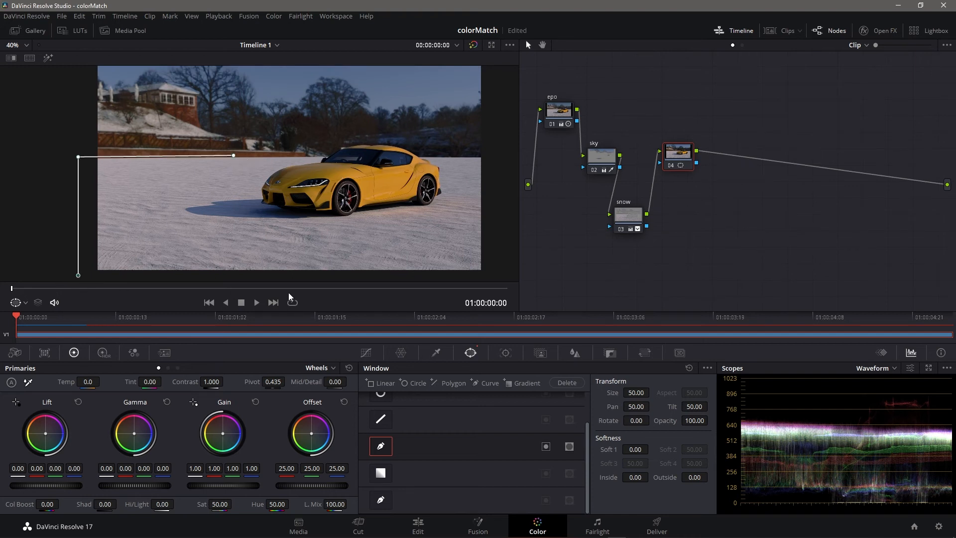
left_click(304, 277)
left_click_drag(215, 221, 200, 193)
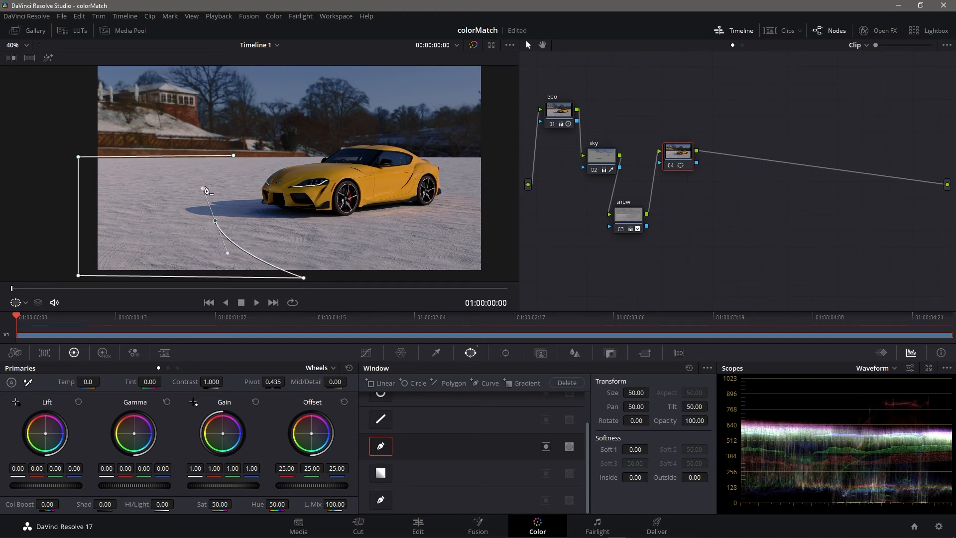
left_click(234, 155)
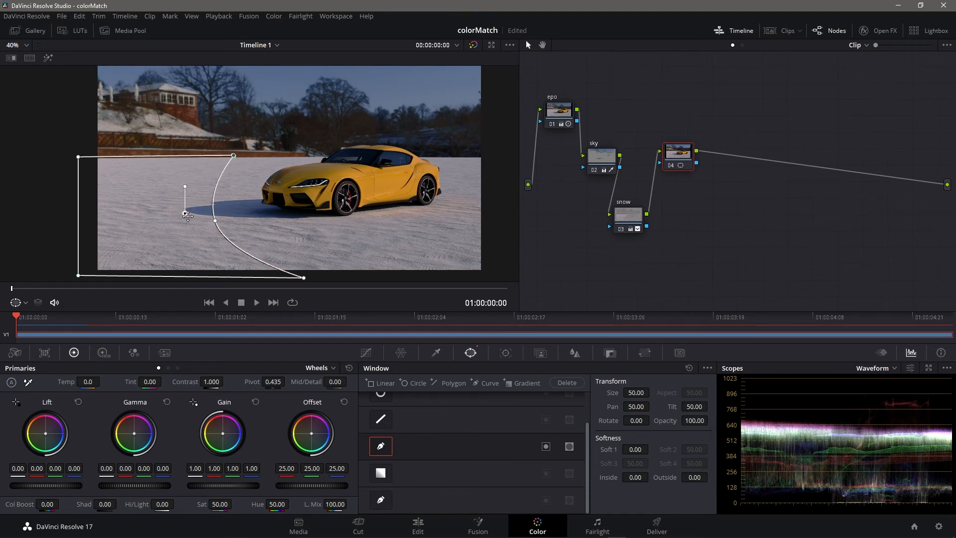
Set the curve window's Soft 1 to 5.78 and invert the mask, checking it in the highlight view
left_click(566, 449)
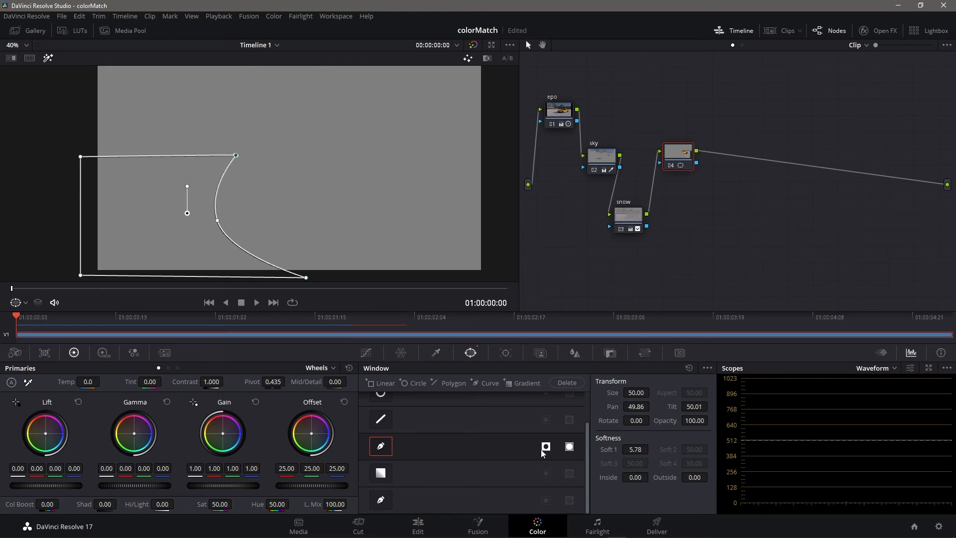
left_click(544, 449)
left_click(546, 450)
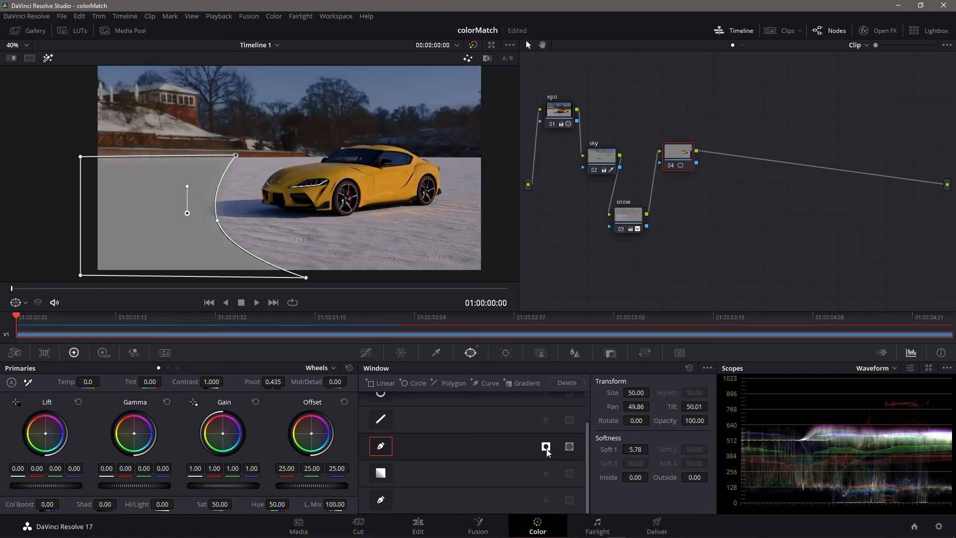
Remove the curve window's mask inversion, set Soft 1 to 8.44 and Outside to 7.66, and turn off the highlight view
left_click(546, 447)
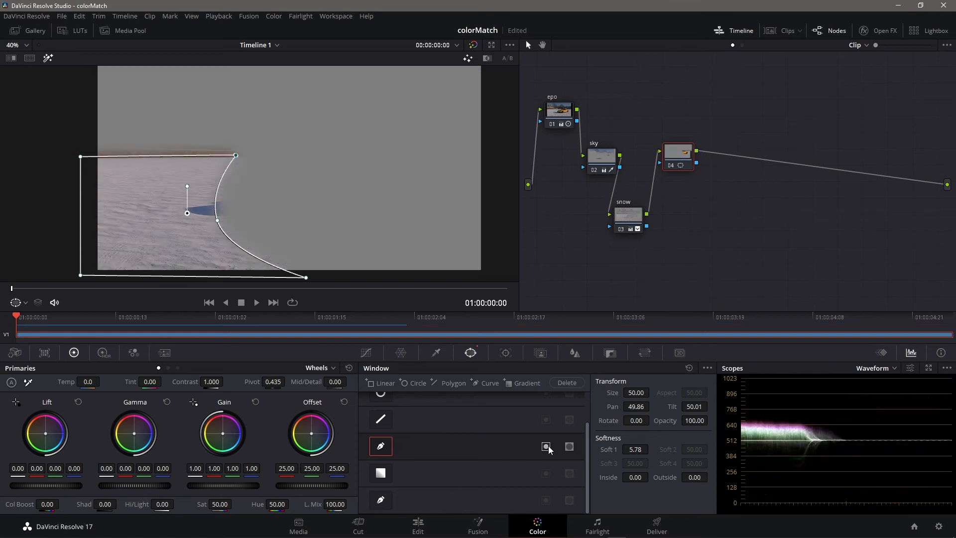
left_click_drag(615, 450, 711, 476)
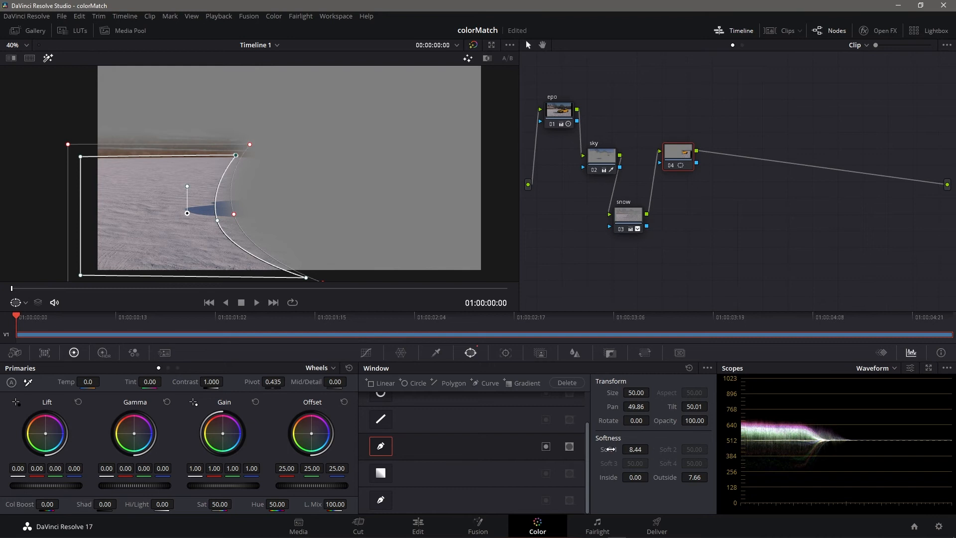
left_click(48, 58)
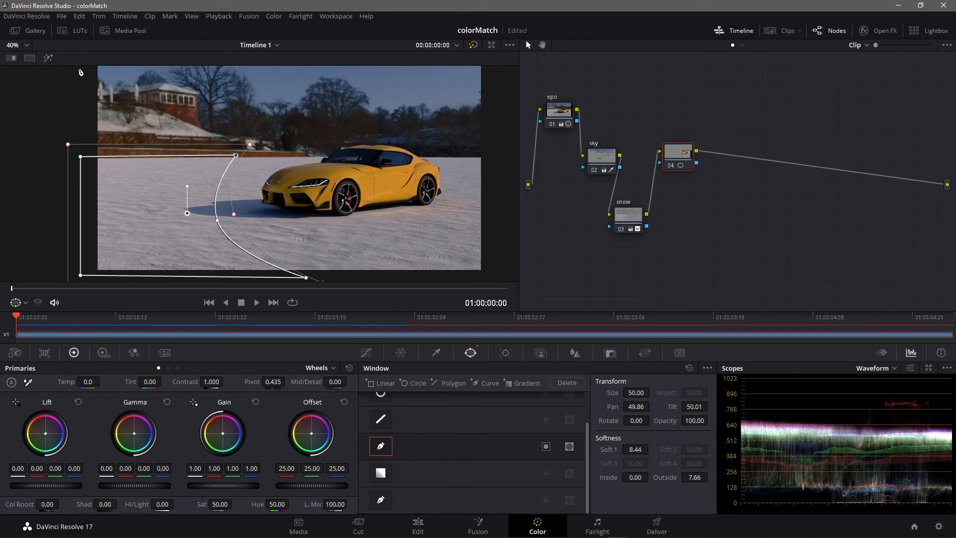
Turn the split-screen comparison back on in Selected Still Images mode, using the Octane still
left_click(33, 58)
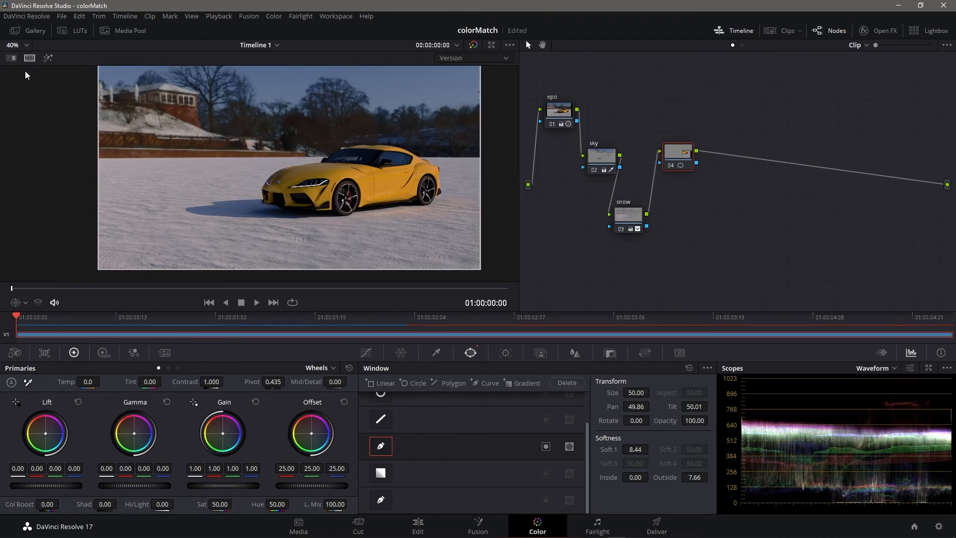
left_click(27, 59)
left_click(29, 59)
left_click(30, 31)
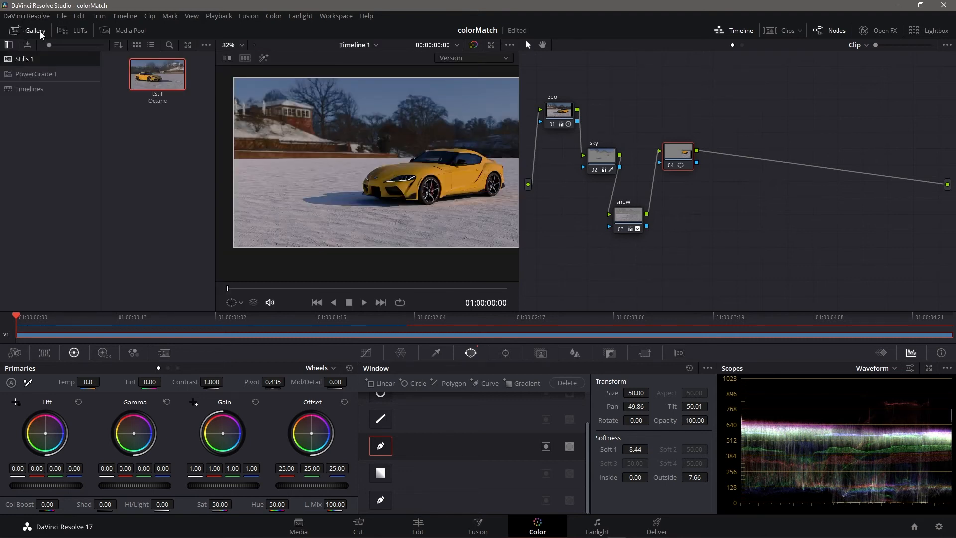
left_click(17, 31)
left_click(497, 56)
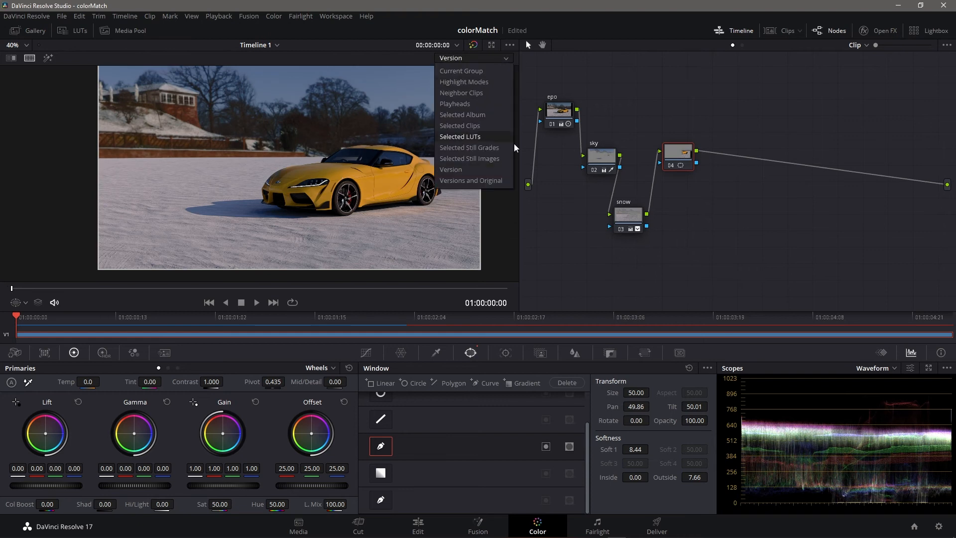
left_click(482, 159)
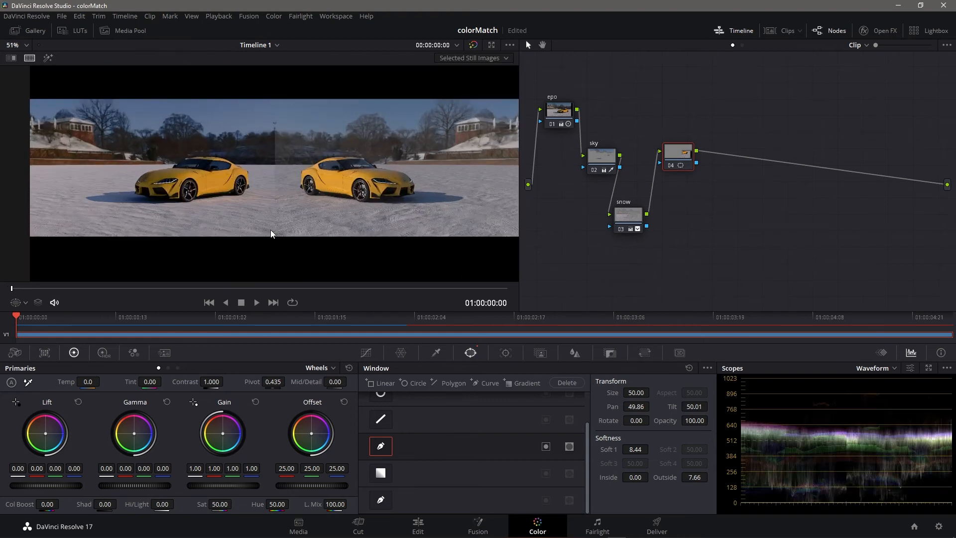
Set the windowed snow node's contrast to 1.022, trying stronger values and comparing the snow with the Octane still
left_click_drag(281, 232, 210, 205)
scroll(448, 186, "up", 4)
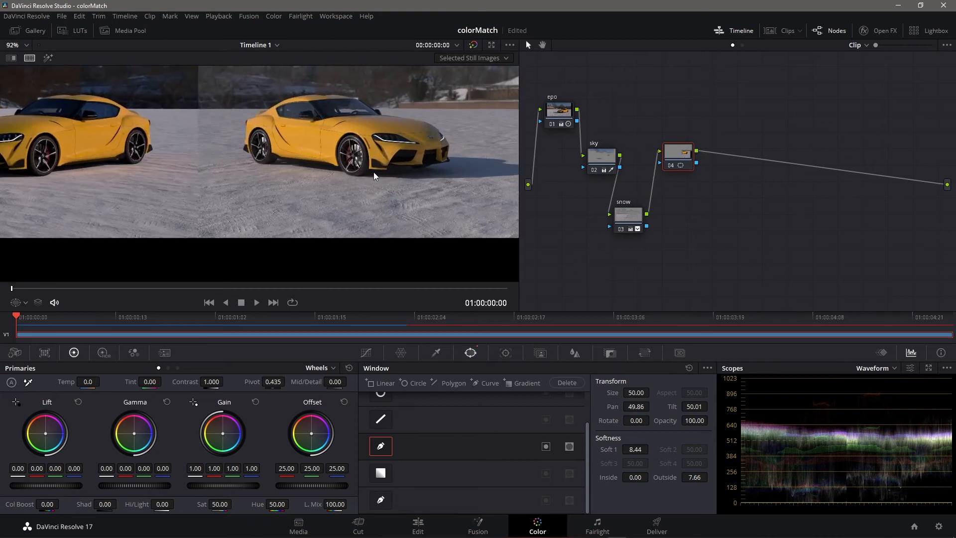
left_click_drag(243, 198, 363, 249)
scroll(241, 201, "up", 2)
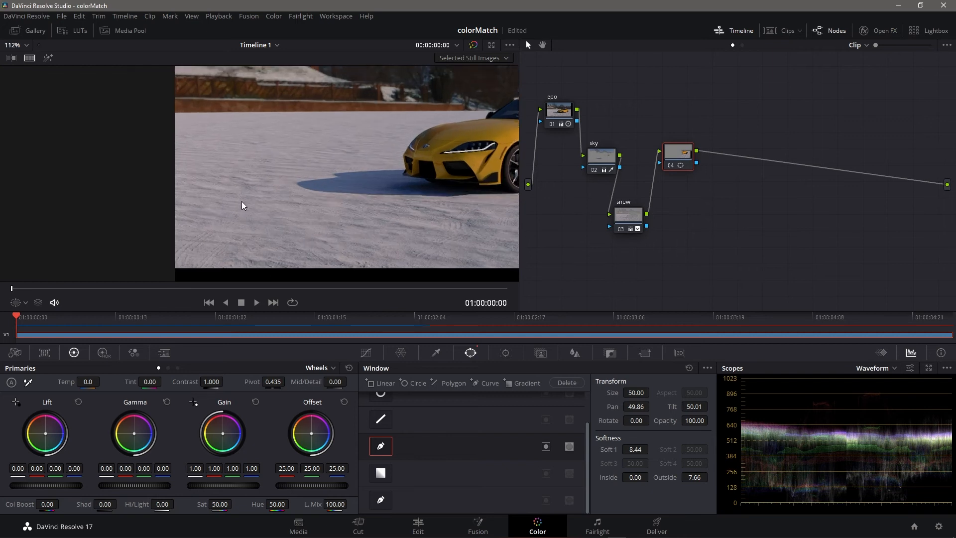
scroll(289, 209, "down", 3)
left_click_drag(324, 196, 222, 200)
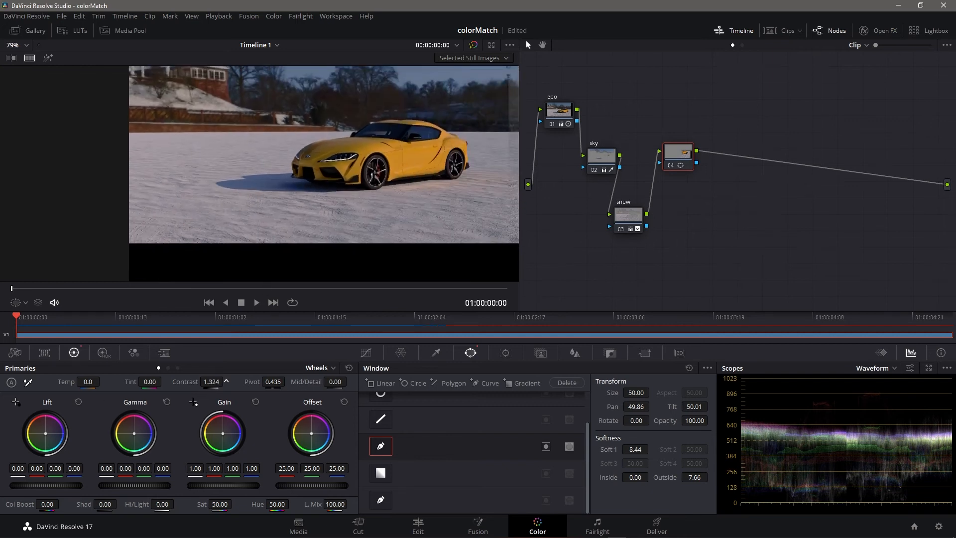
double_click(225, 381)
scroll(273, 178, "down", 3)
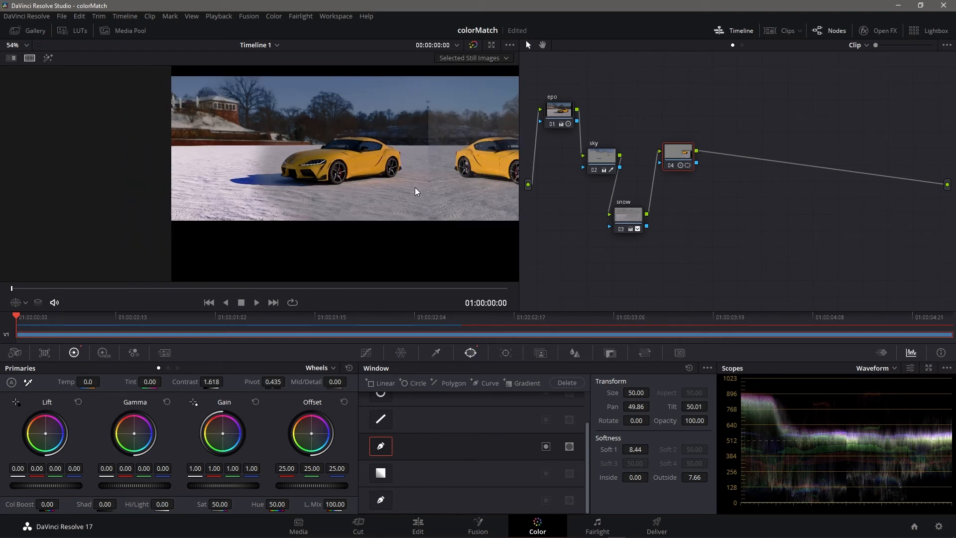
scroll(289, 199, "up", 2)
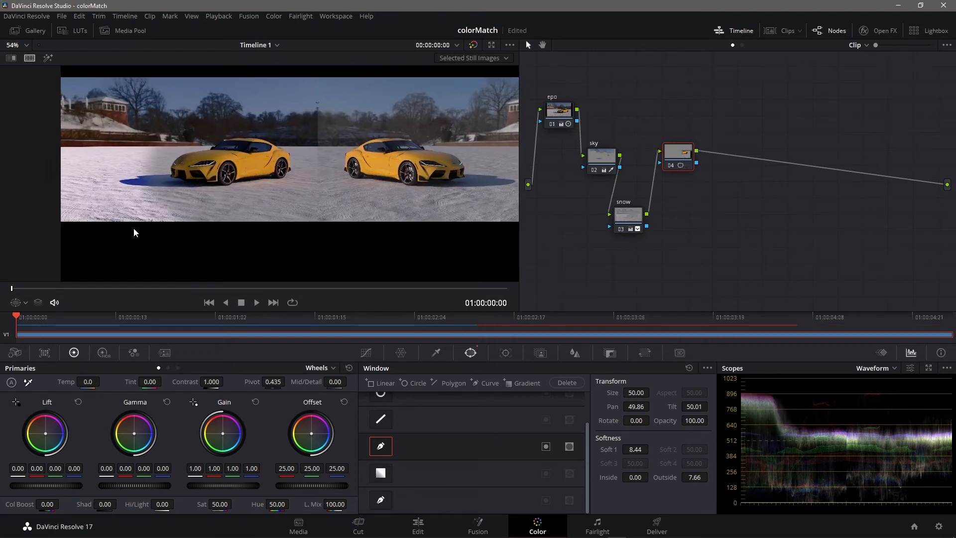
left_click_drag(134, 228, 222, 223)
scroll(190, 226, "up", 4)
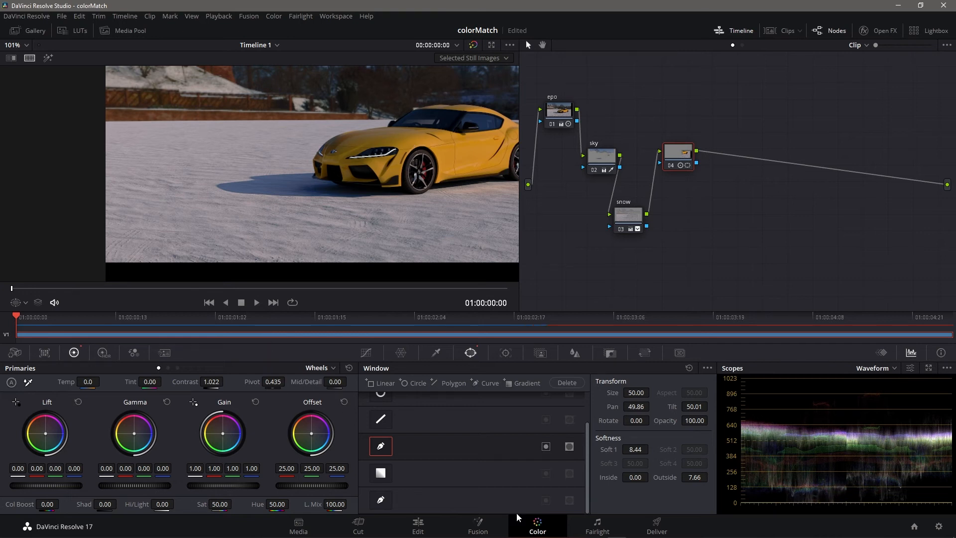
Try raising the windowed snow node's lift to 0.06
left_click(178, 367)
left_click_drag(46, 485, 769, 439)
left_click(159, 367)
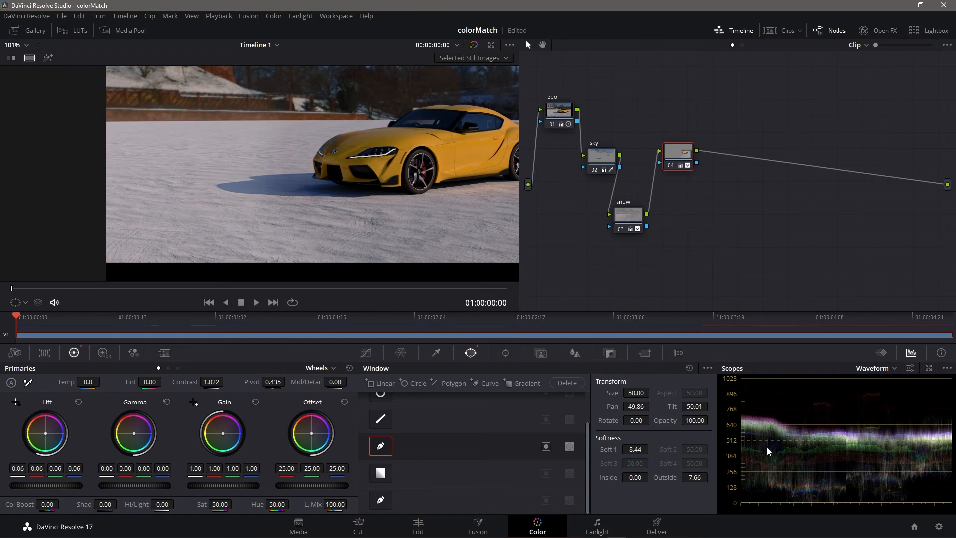
key("ctrl+z")
Set the windowed snow node's shadows to -8.00 and undo the trial adjustments to the other primaries
left_click(177, 368)
left_click_drag(49, 487, 838, 487)
scroll(127, 264, "down", 2)
left_click_drag(177, 504, 775, 499)
left_click_drag(220, 504, 282, 504)
left_click(158, 368)
left_click_drag(225, 485, 784, 446)
key("ctrl+z")
key("ctrl+z")
key("ctrl+z")
key("ctrl+z")
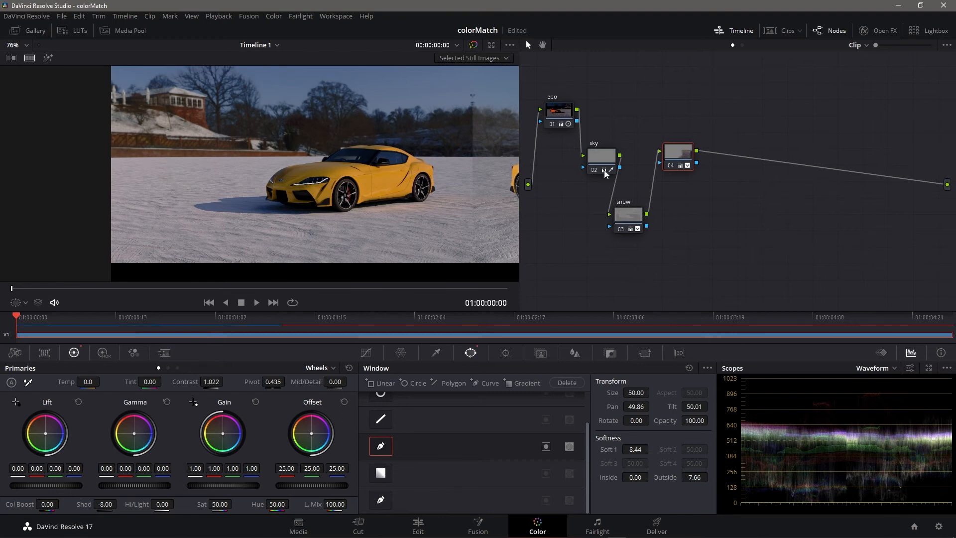
Set node 04's saturation to 38.80 and shape its custom curve into a gentle S with raised highlights and lowered shadows
left_click(627, 218)
left_click(178, 367)
left_click_drag(15, 487, 137, 504)
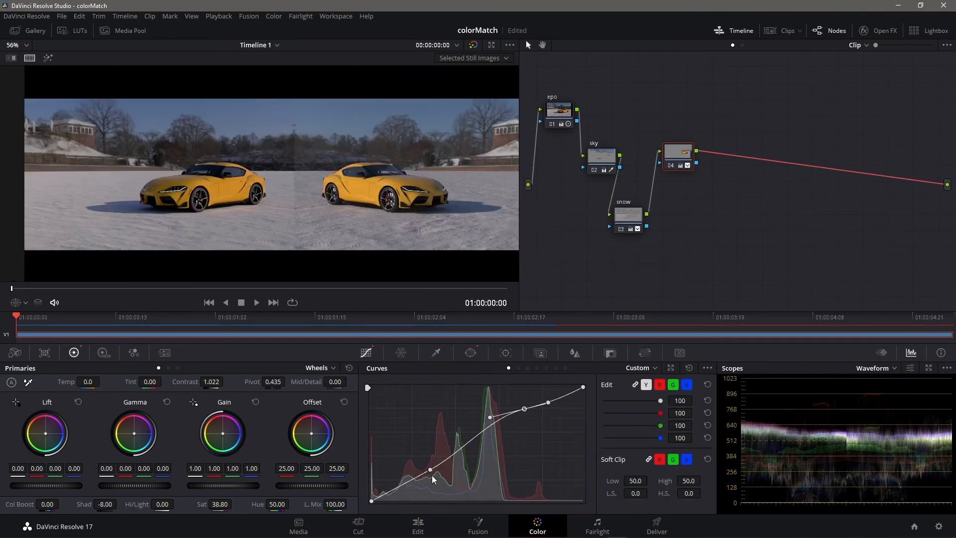
left_click_drag(436, 474, 432, 485)
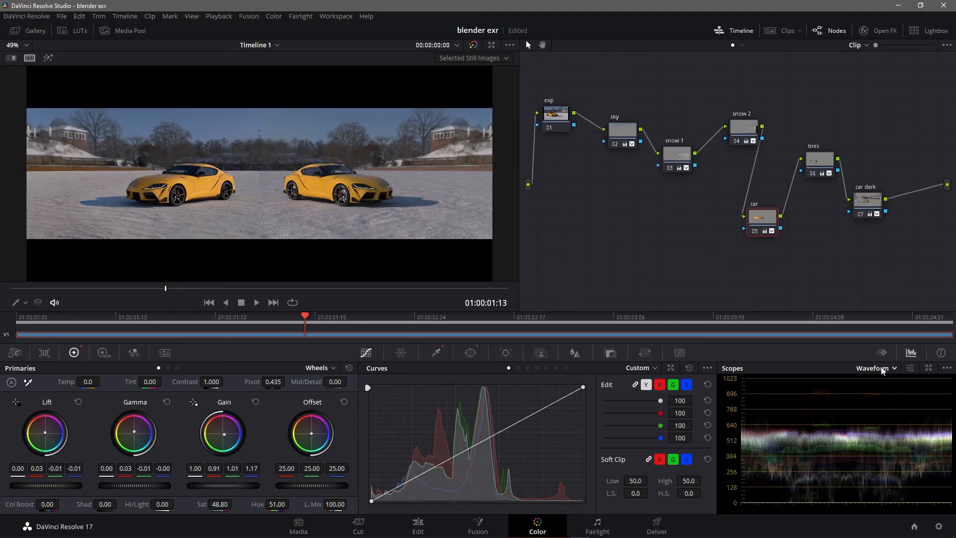
Compare the red, green and blue levels in the Parade scope and return the scope to Waveform
left_click(882, 370)
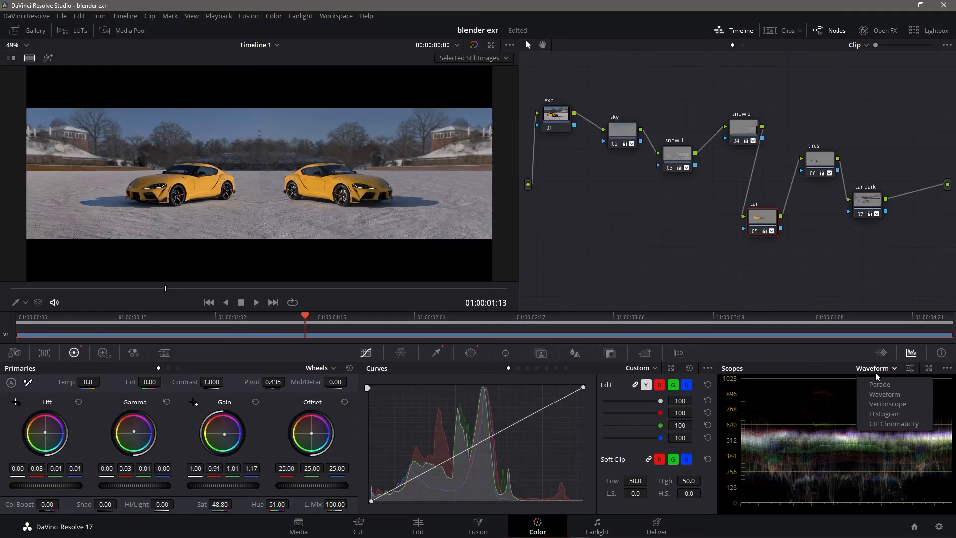
left_click(890, 394)
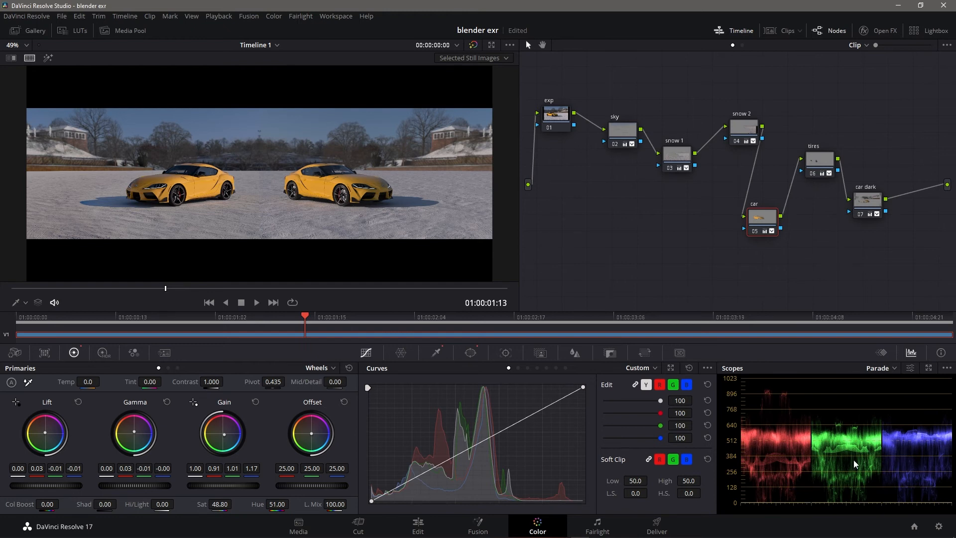
left_click(891, 368)
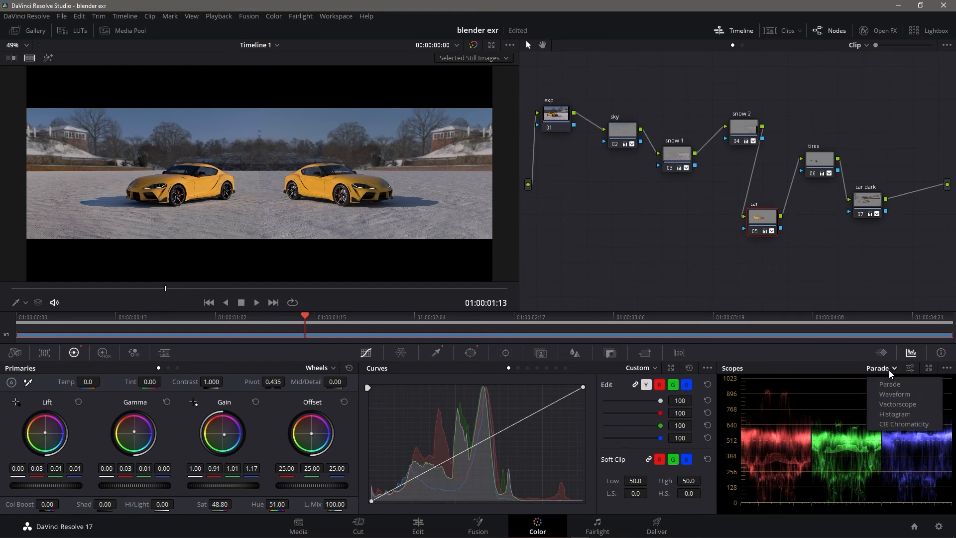
left_click(891, 397)
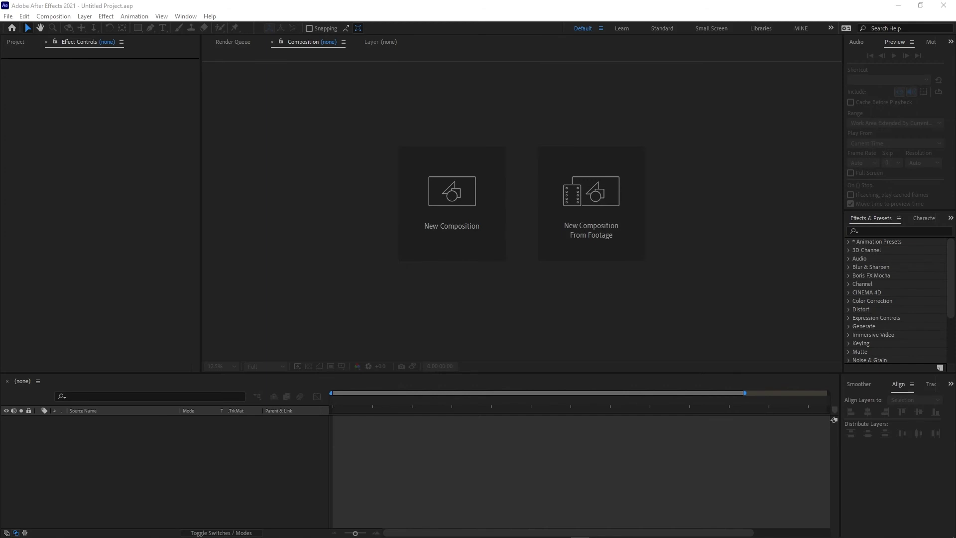
Switch to After Effects and import Cycles.exr into the project
left_click_drag(115, 204, 112, 204)
left_click(108, 262)
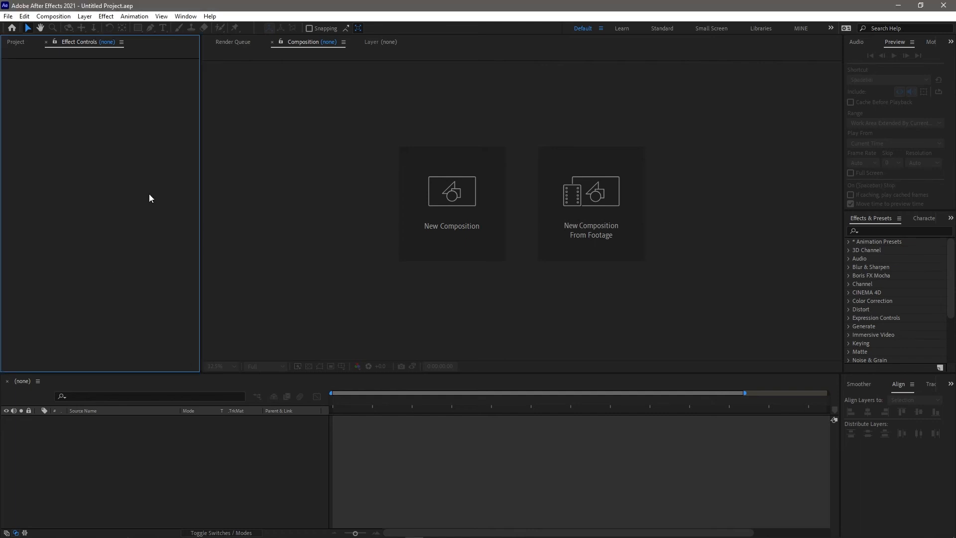
left_click(15, 42)
left_click_drag(955, 278, 77, 265)
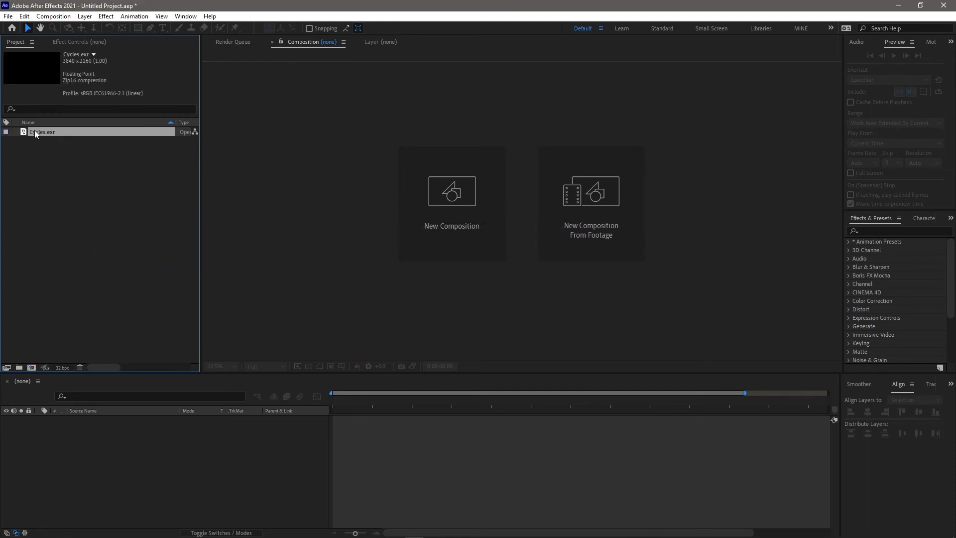
Check the assigned color profile and linear light setting in the footage interpretation of Cycles.exr
right_click(35, 131)
mouse_move(104, 203)
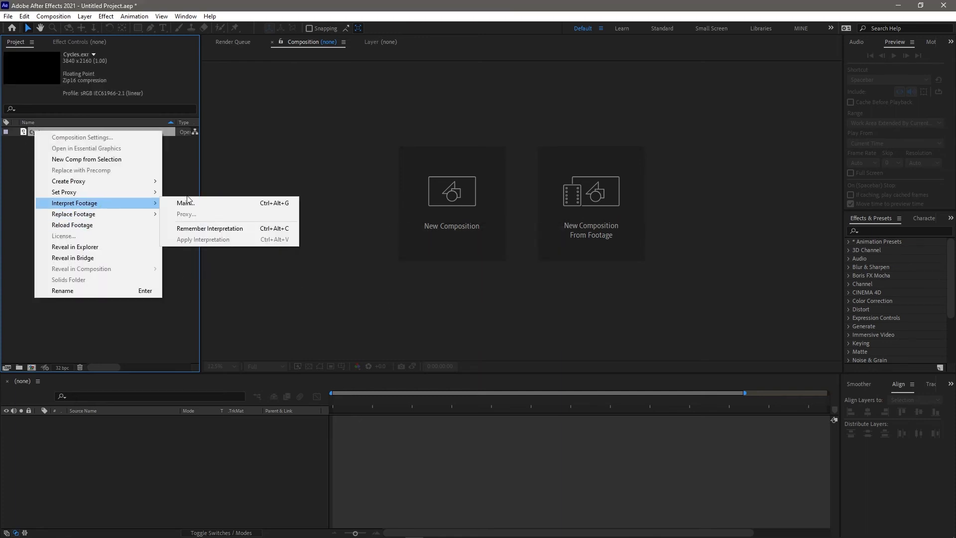
left_click(189, 202)
left_click(414, 96)
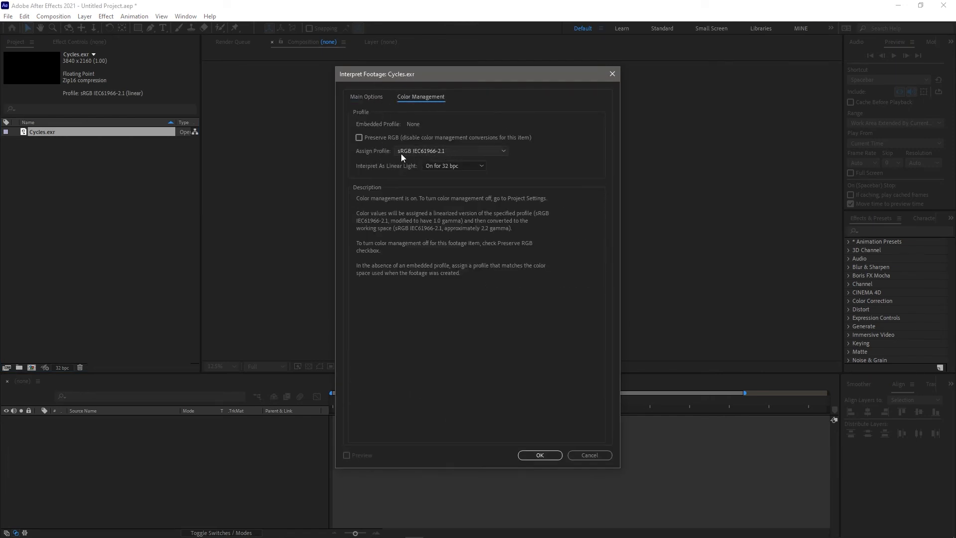
left_click(544, 455)
Check the bit depth and working space in the project's color settings
left_click(61, 368)
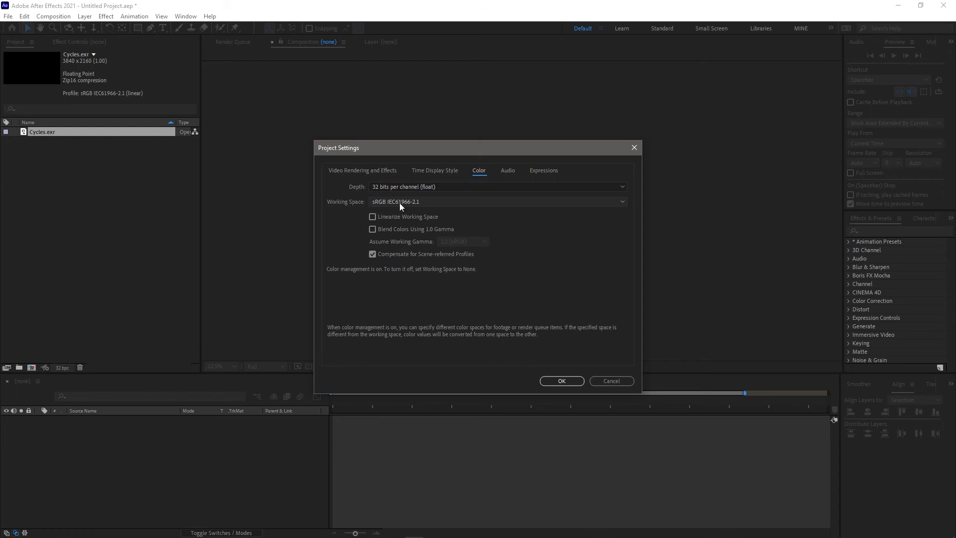
left_click(568, 382)
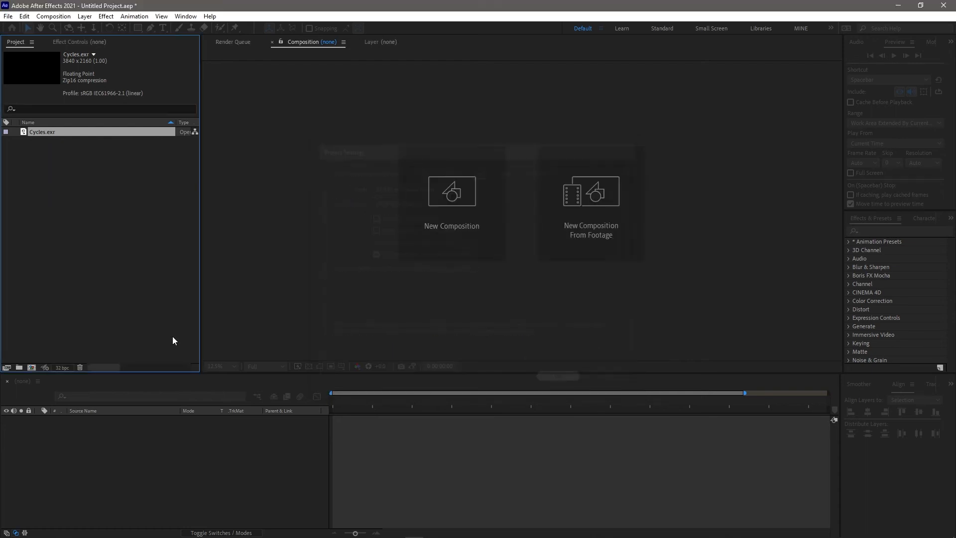
left_click(103, 231)
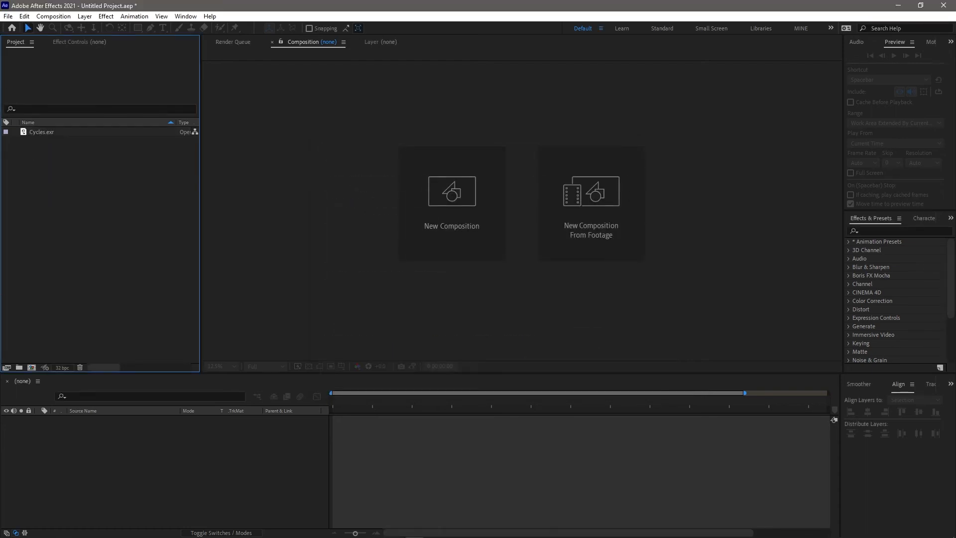
Import Octane.png into the project and create a new composition from it
key("alt+Tab")
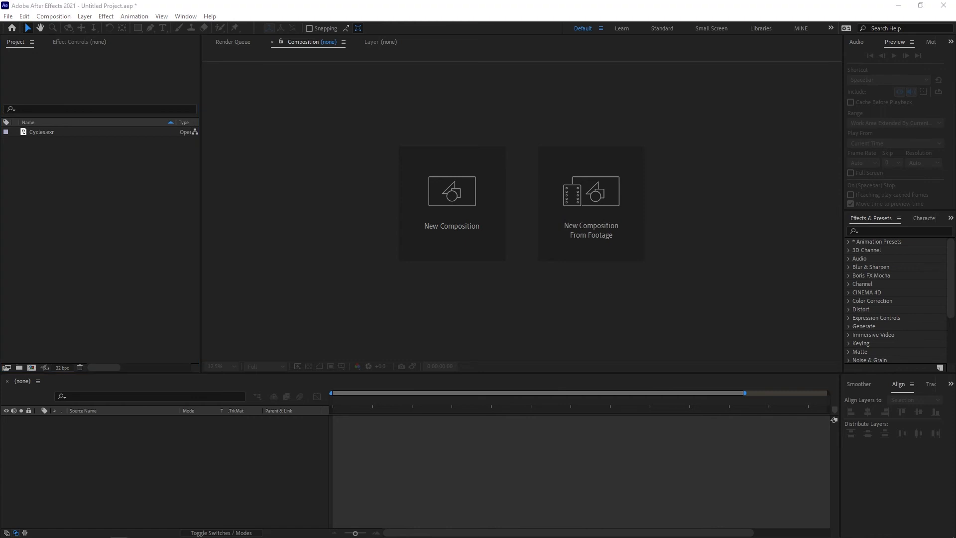
left_click_drag(508, 292, 319, 286)
left_click_drag(685, 321, 110, 251)
left_click_drag(33, 142, 30, 367)
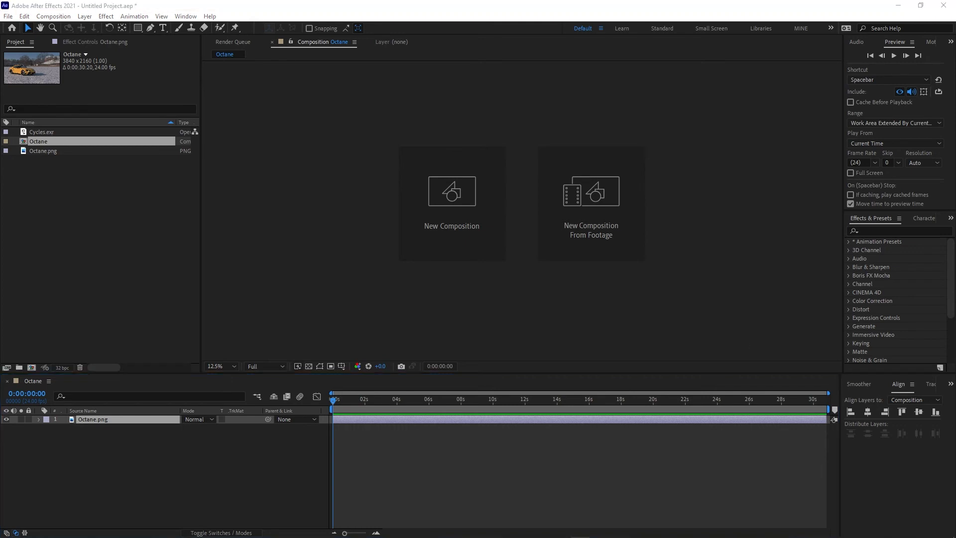
left_click(113, 234)
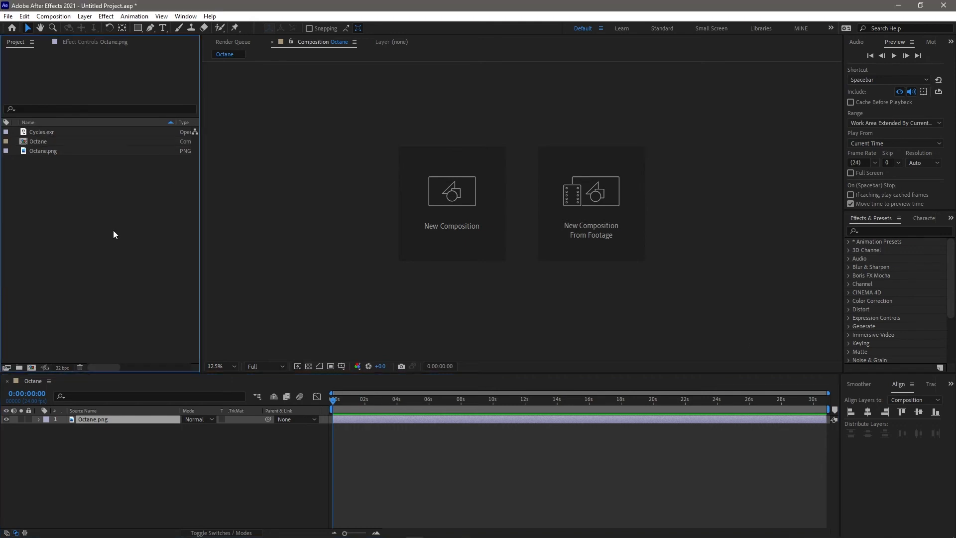
Add Cycles.exr to the Octane composition as a layer above Octane.png and hide the new layer
left_click(67, 420)
left_click_drag(42, 132, 139, 417)
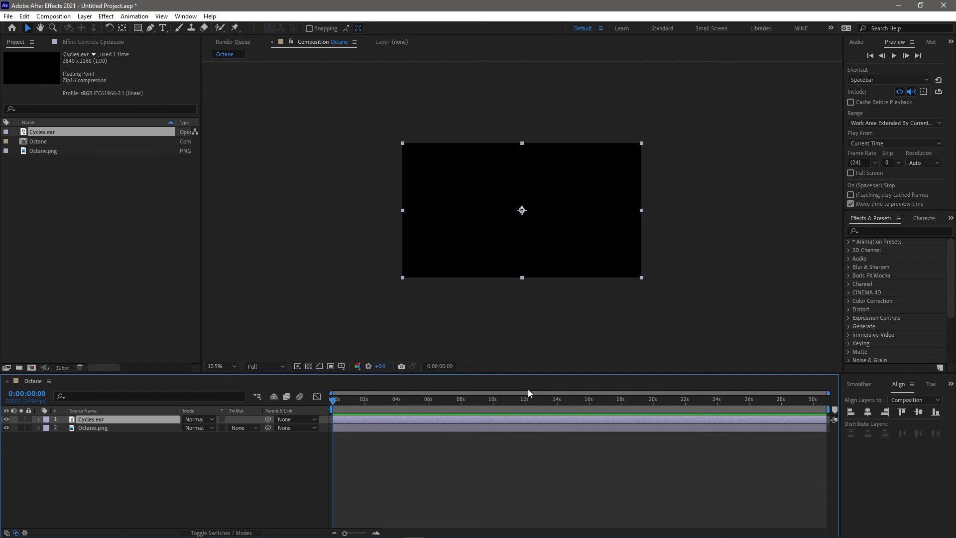
left_click(6, 419)
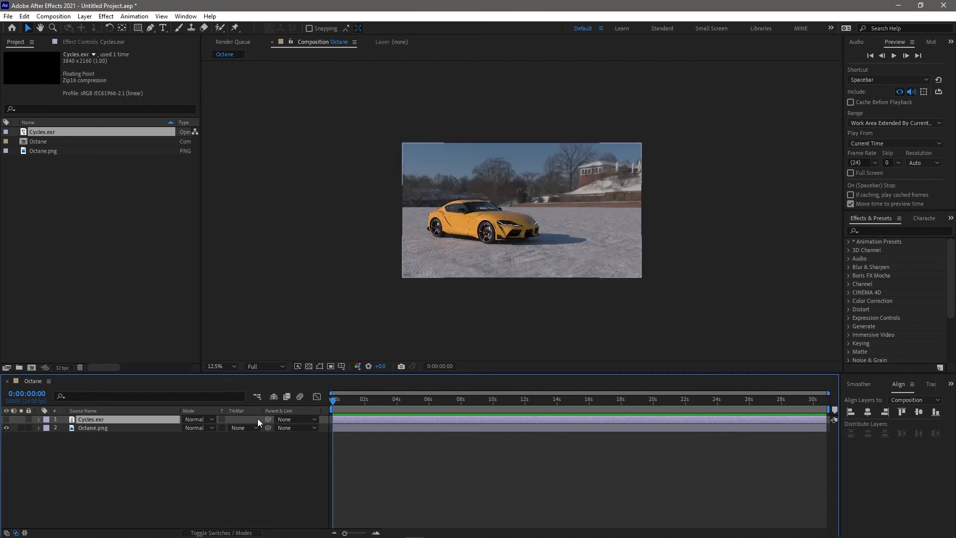
Copy the Octane composition's width and work out 3840 × 2 in the calculator
left_click_drag(551, 219, 466, 211)
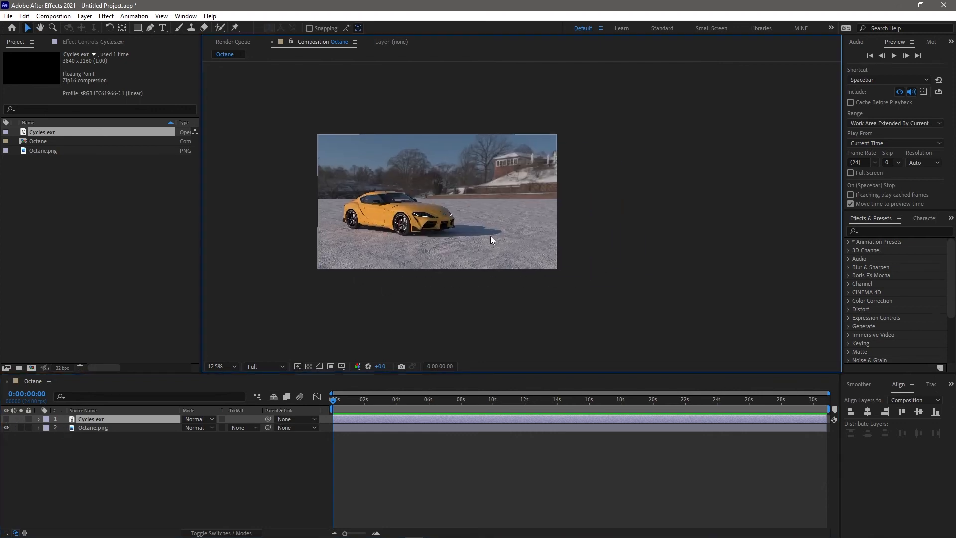
key("ctrl+k")
left_click(146, 183)
key("ctrl+c")
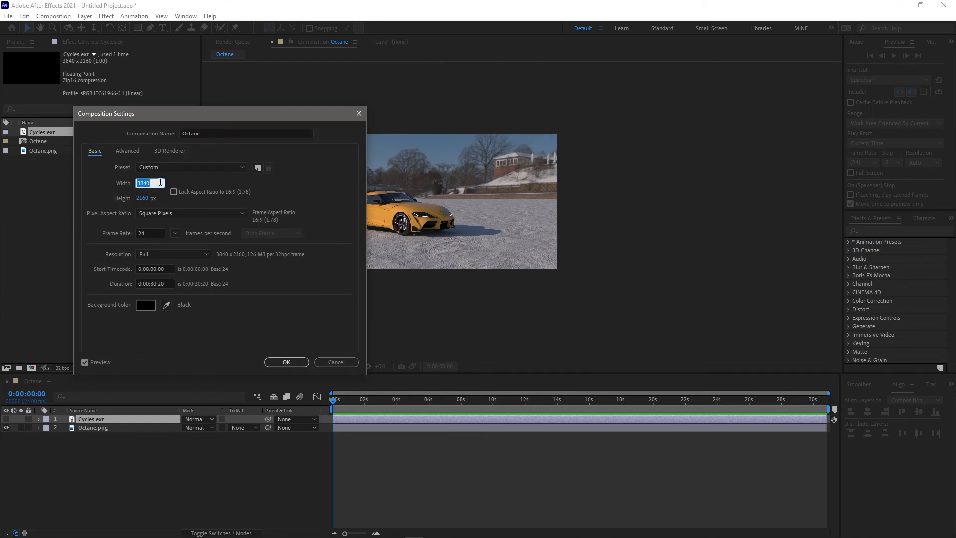
left_click(64, 533)
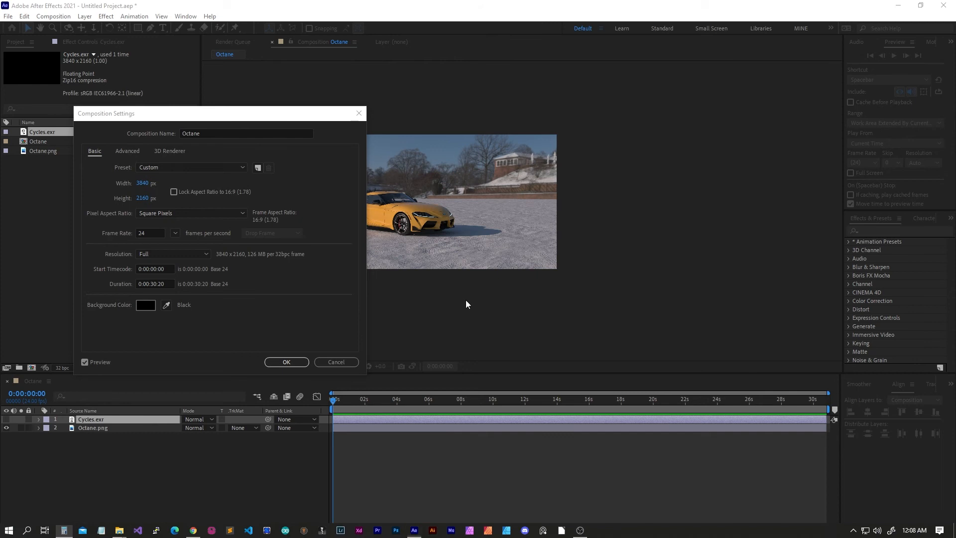
key("ctrl+v")
left_click(244, 393)
left_click(162, 462)
left_click(242, 496)
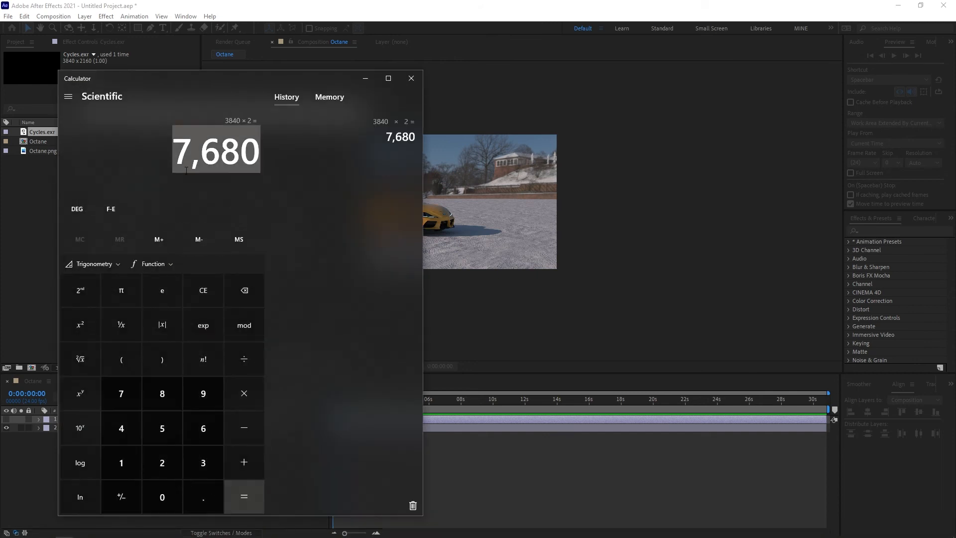
left_click(411, 78)
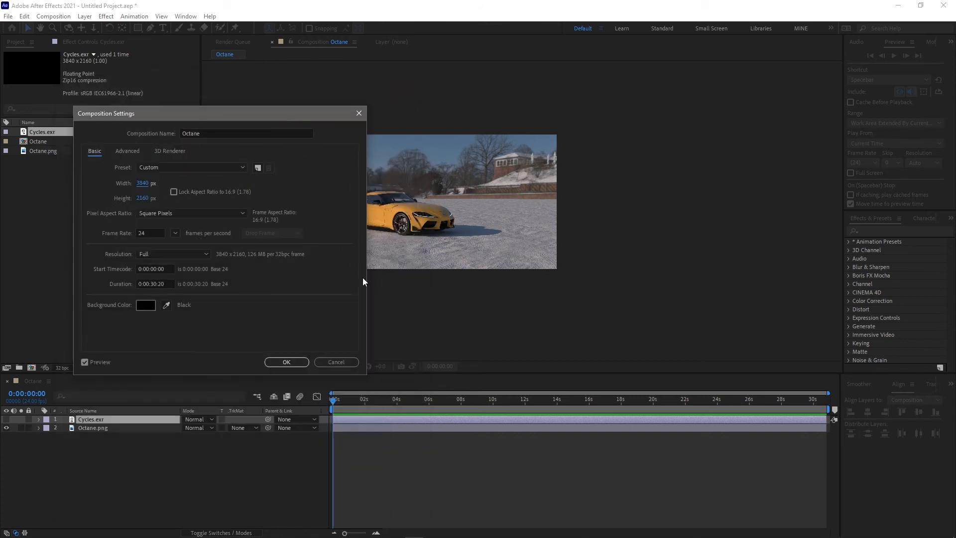
Set the Octane composition's width to 7680 px
left_click(143, 182)
type("765")
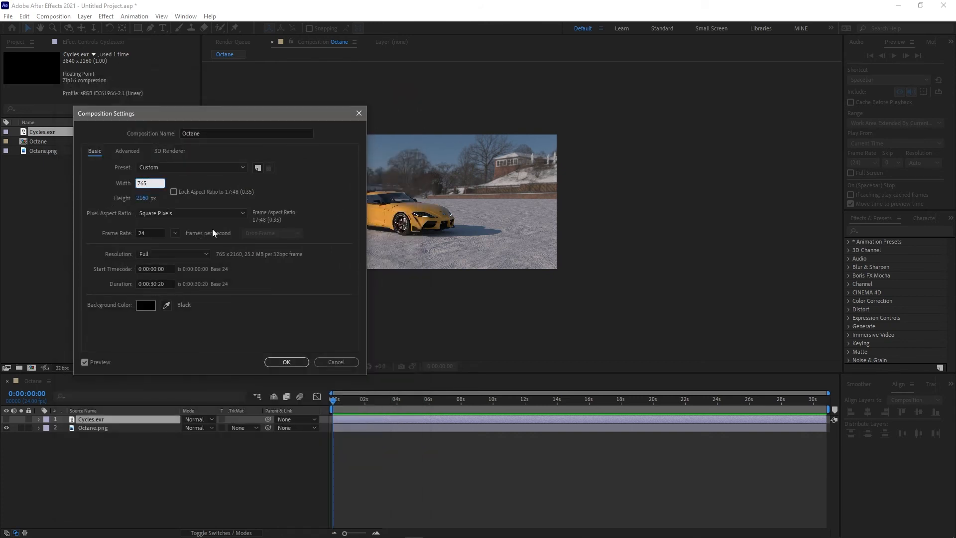
key("BackSpace")
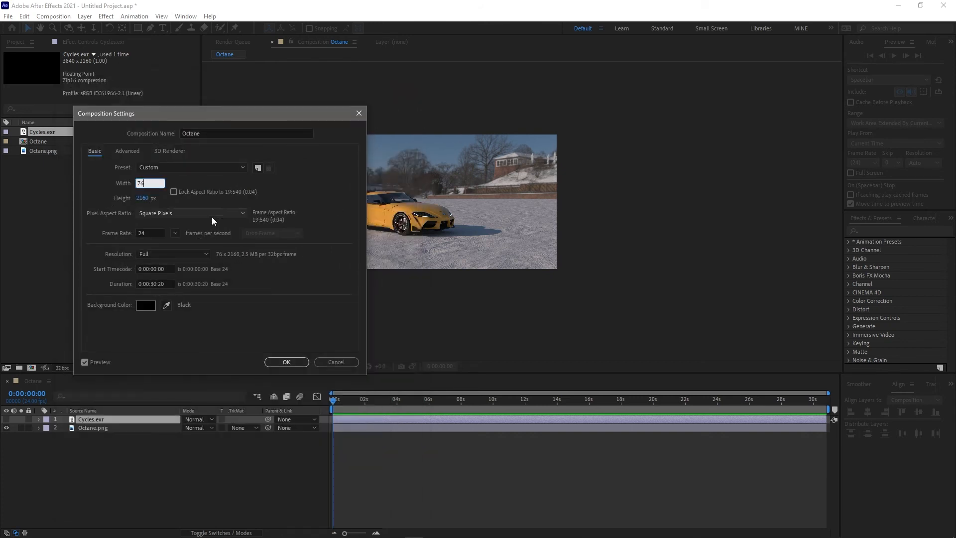
type("80")
key("Return")
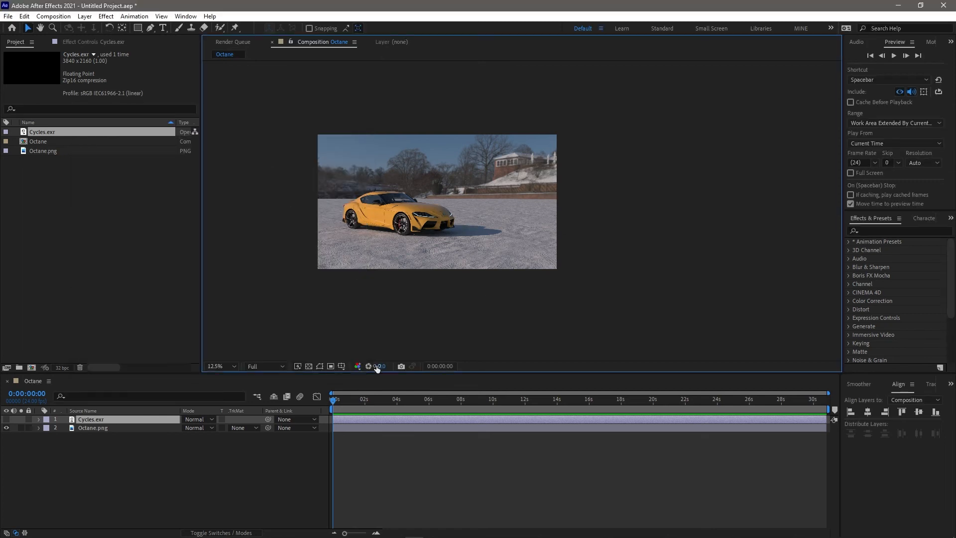
Check the width in the Octane composition's settings and close them without changes
left_click(52, 17)
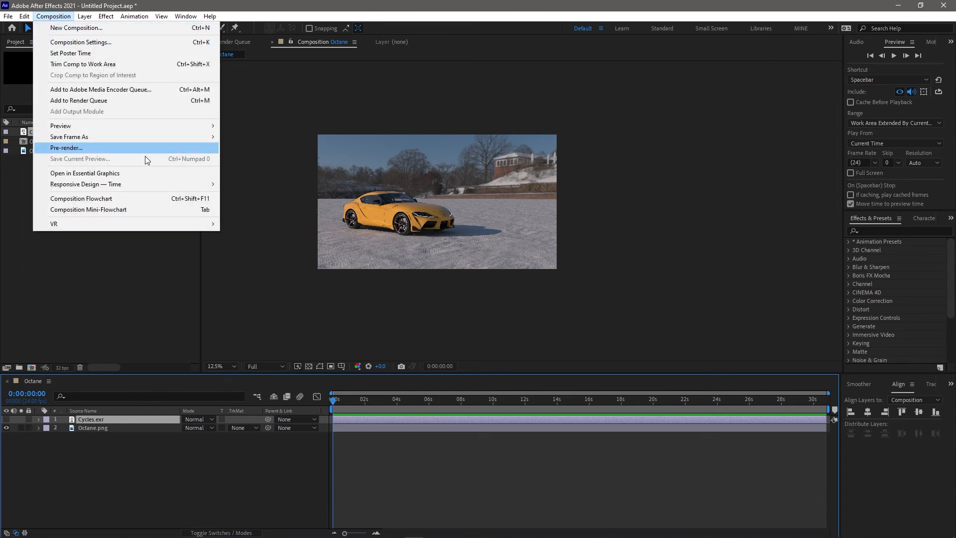
left_click(79, 42)
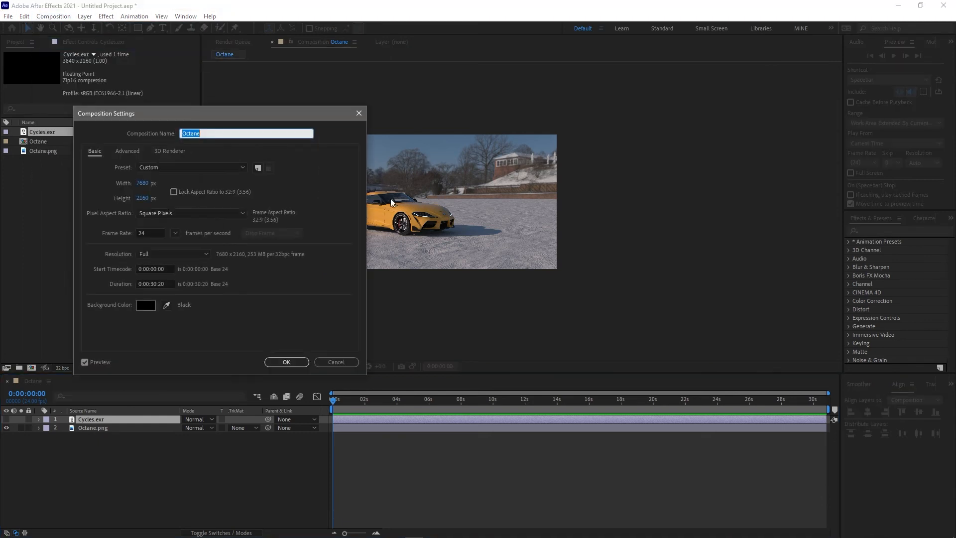
left_click(333, 362)
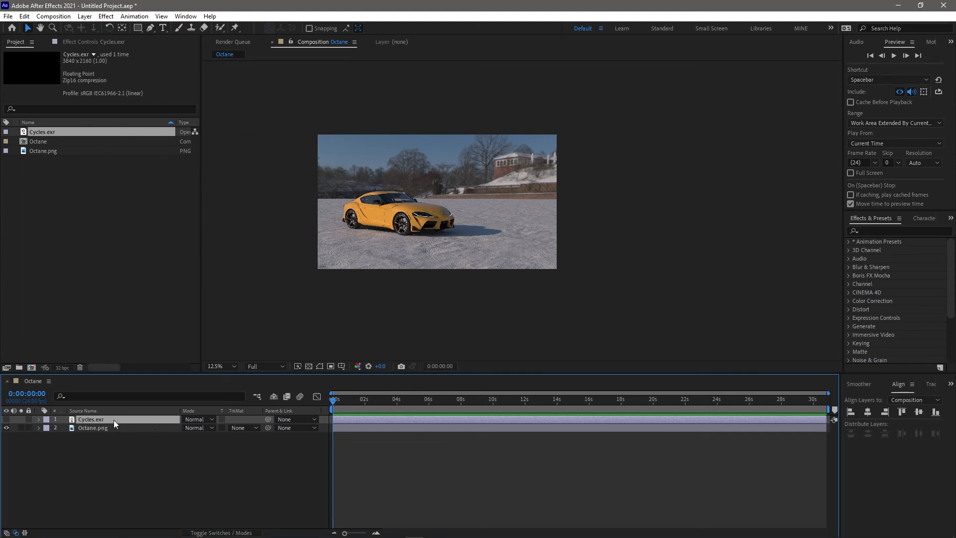
Move the Octane.png layer so it fills the right half of the widened composition
left_click(7, 419)
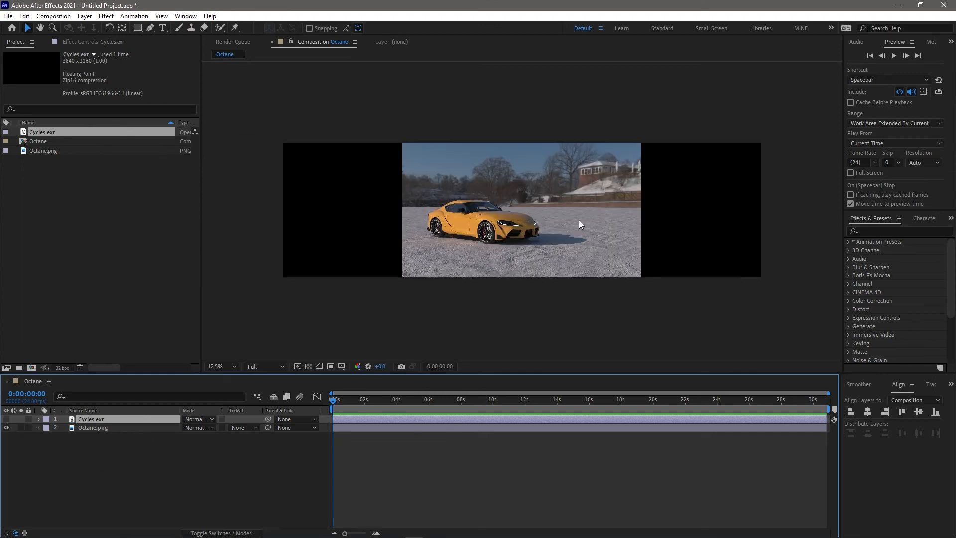
left_click(95, 428)
left_click(520, 225)
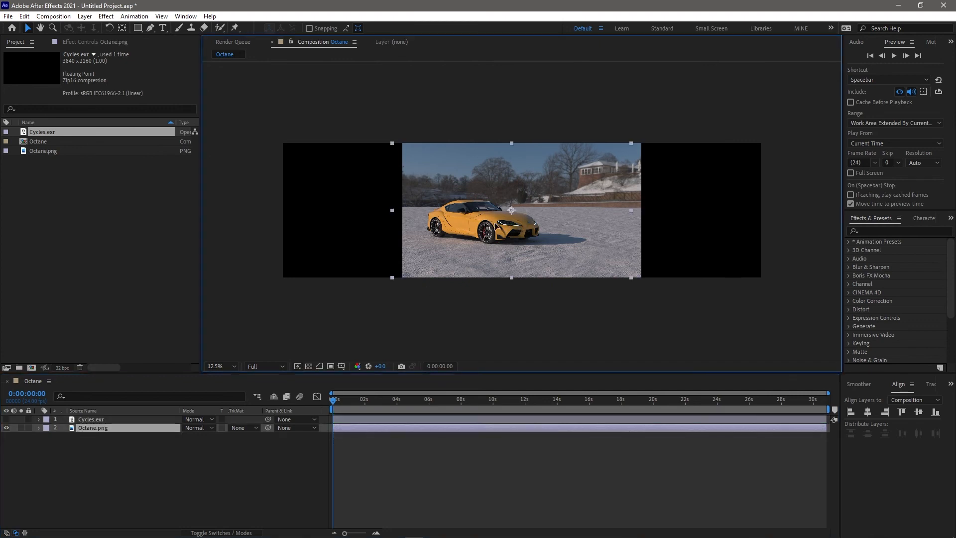
left_click_drag(495, 226, 479, 226)
left_click_drag(543, 231, 642, 232)
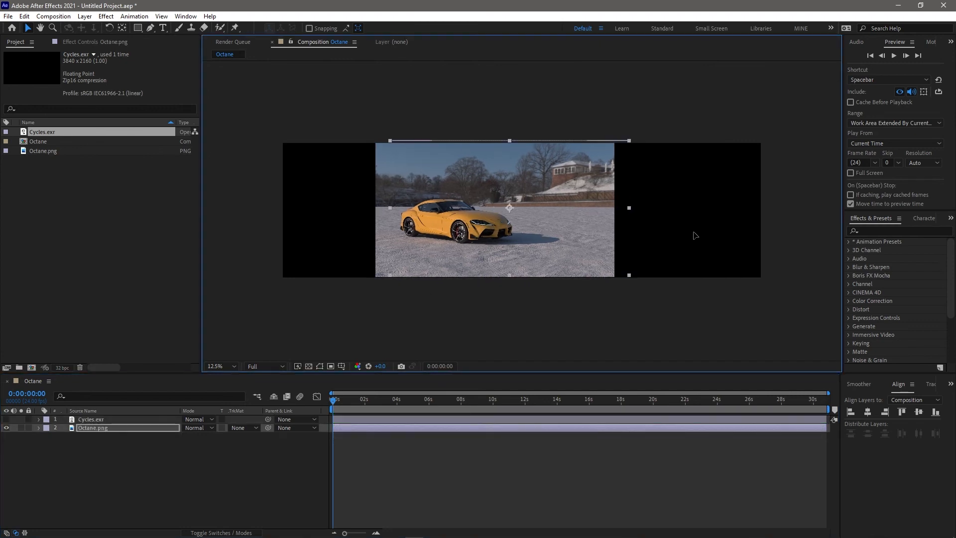
left_click_drag(707, 237, 620, 250)
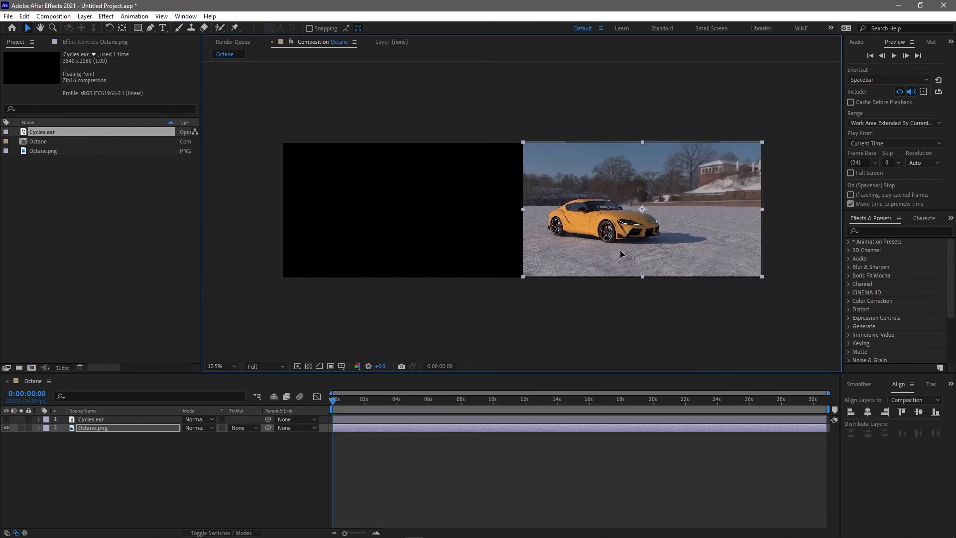
Show the Cycles.exr layer and move it into the left half of the composition, beside Octane.png
left_click(92, 419)
left_click(6, 419)
left_click(477, 248)
left_click_drag(477, 248, 410, 242)
Search the effects for "extr" and apply EXtractoR to the Cycles.exr layer
left_click(72, 43)
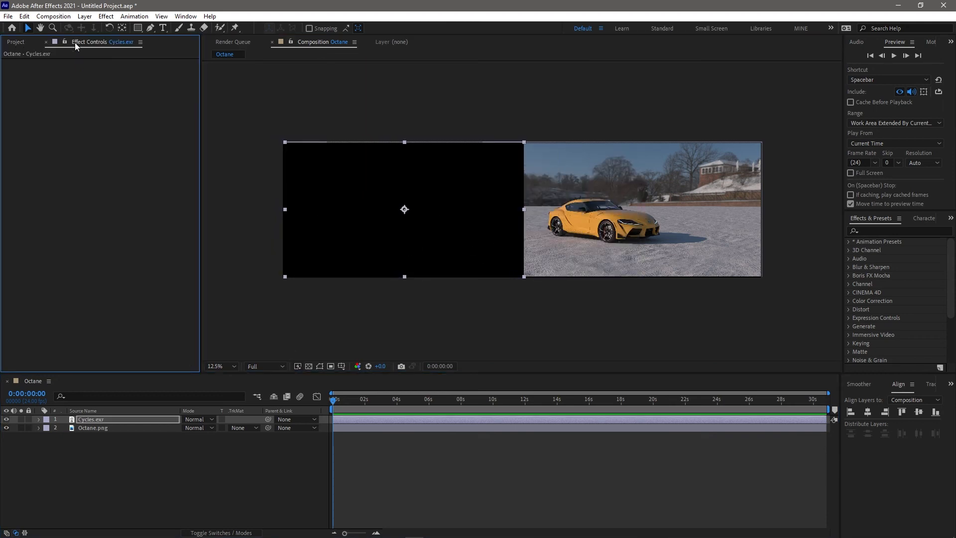
left_click(875, 231)
type("er")
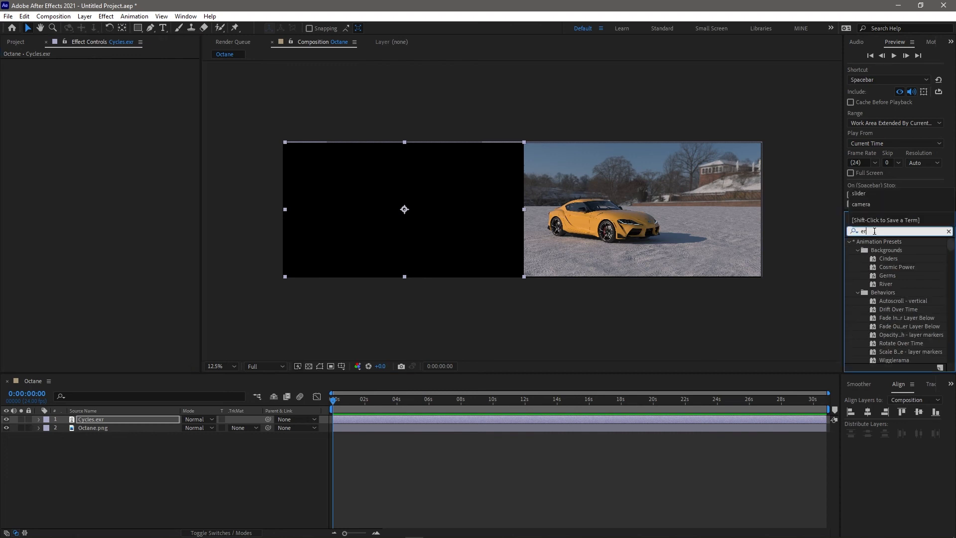
type("xt")
key("BackSpace")
key("BackSpace")
key("BackSpace")
type("xtr")
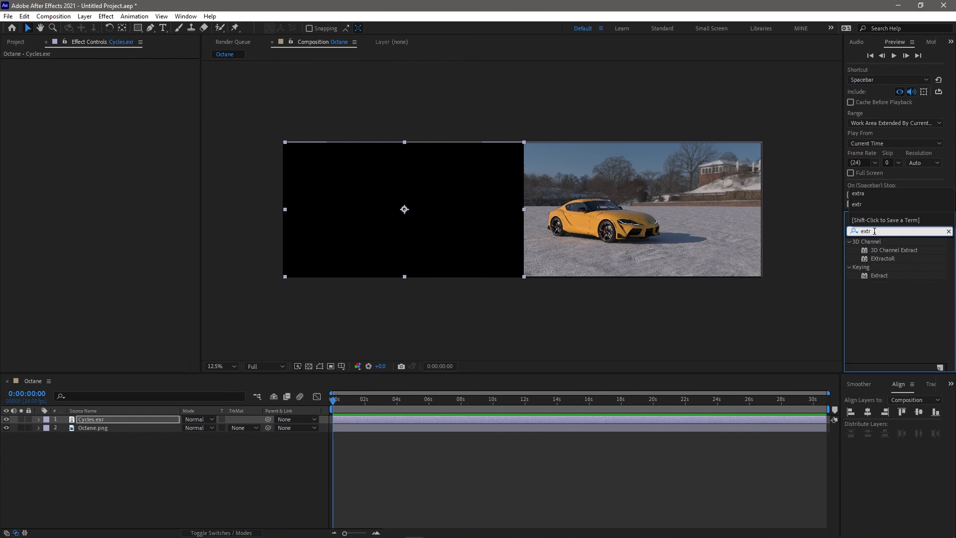
double_click(882, 259)
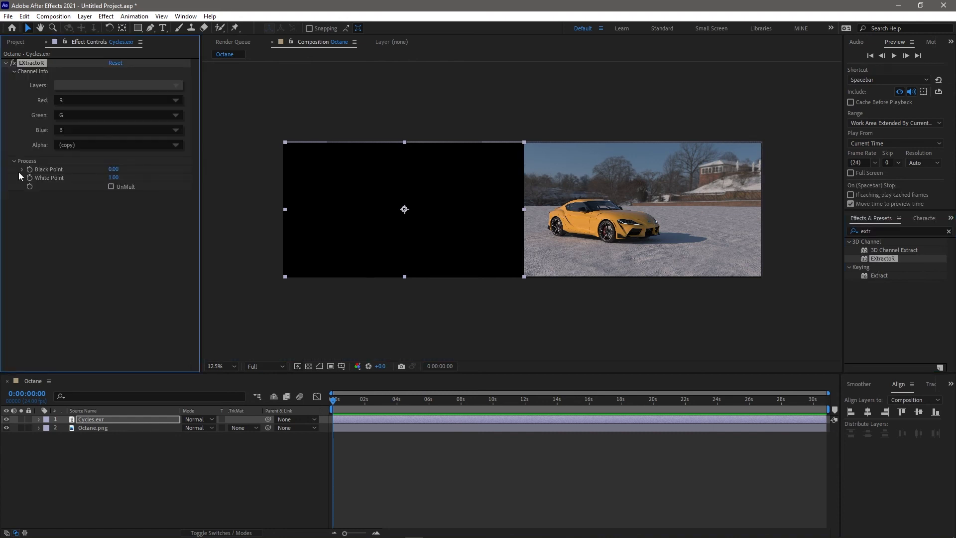
Map EXtractoR's red, green, blue and alpha to the View Layer.Combined channels and realign Cycles.exr against the composition's left edge
left_click(93, 92)
left_click(99, 94)
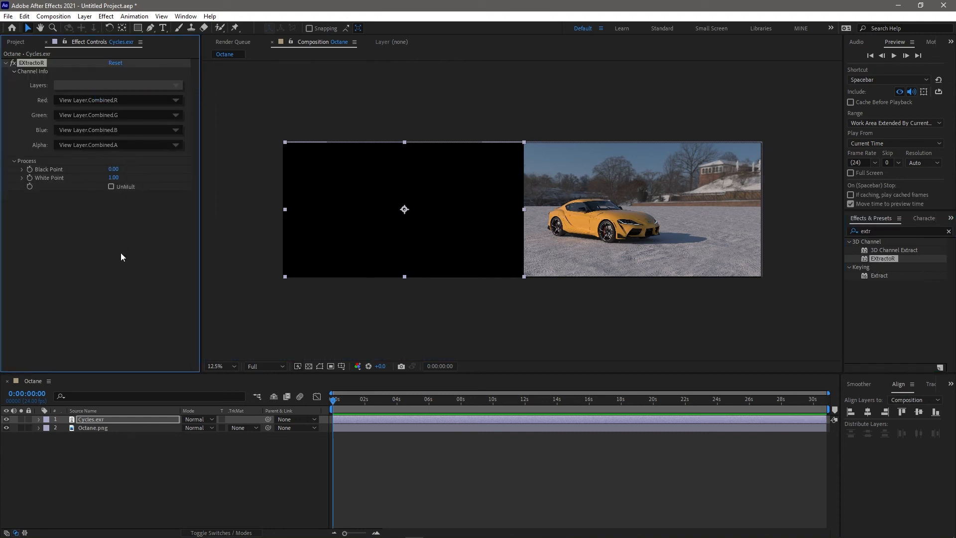
left_click(441, 184)
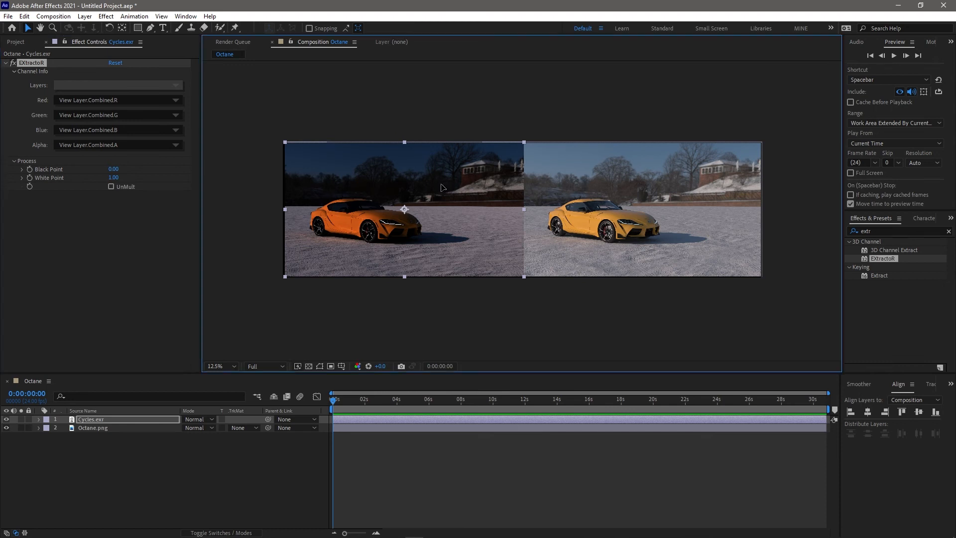
mouse_move(438, 183)
left_mouse_down()
mouse_move(454, 179)
mouse_move(444, 188)
left_mouse_up()
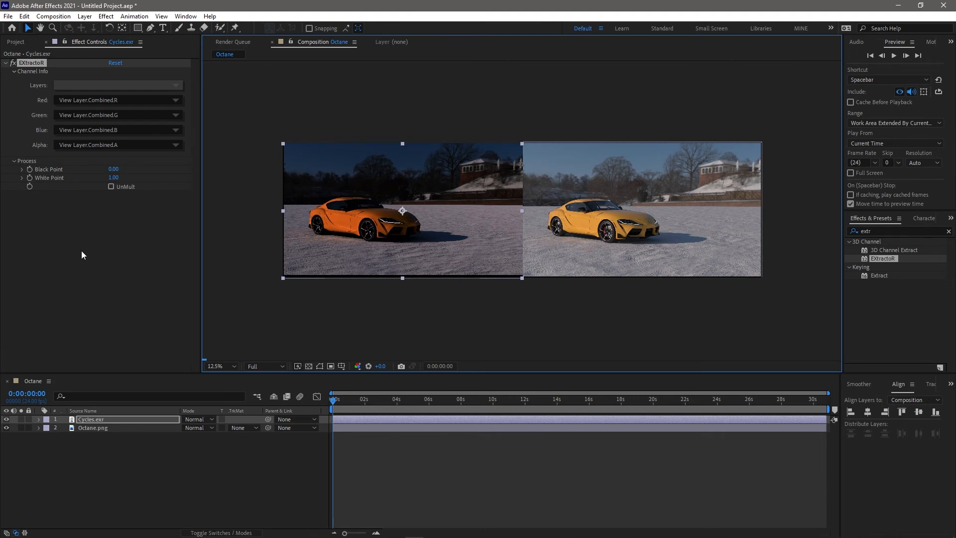
Search the effects for "colorio" and apply OpenColorIO to the Cycles.exr layer
left_click(949, 233)
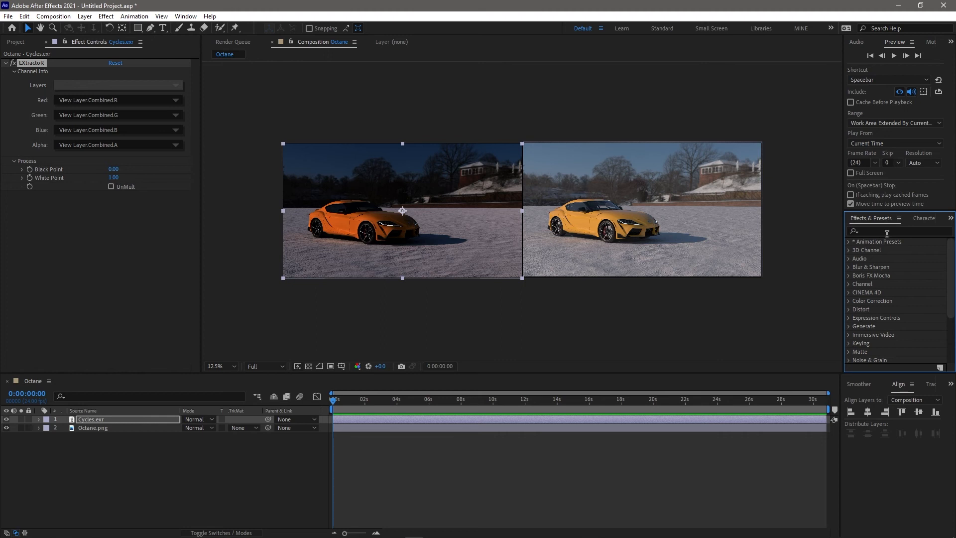
left_click(883, 231)
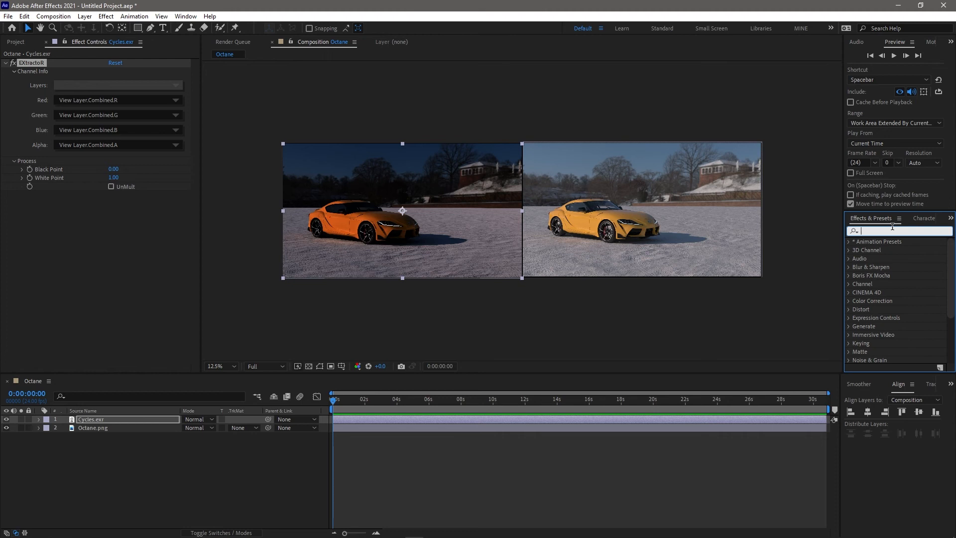
type("colo")
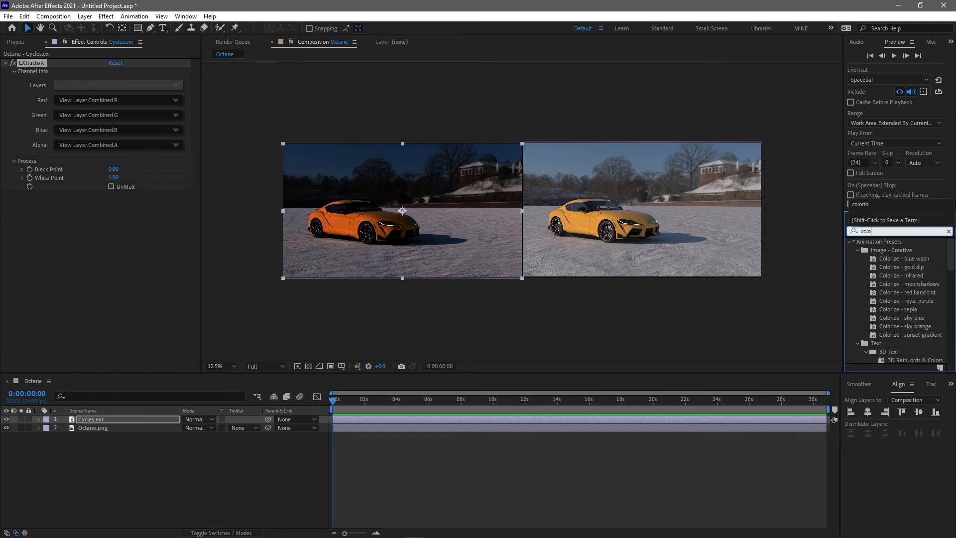
type("rio")
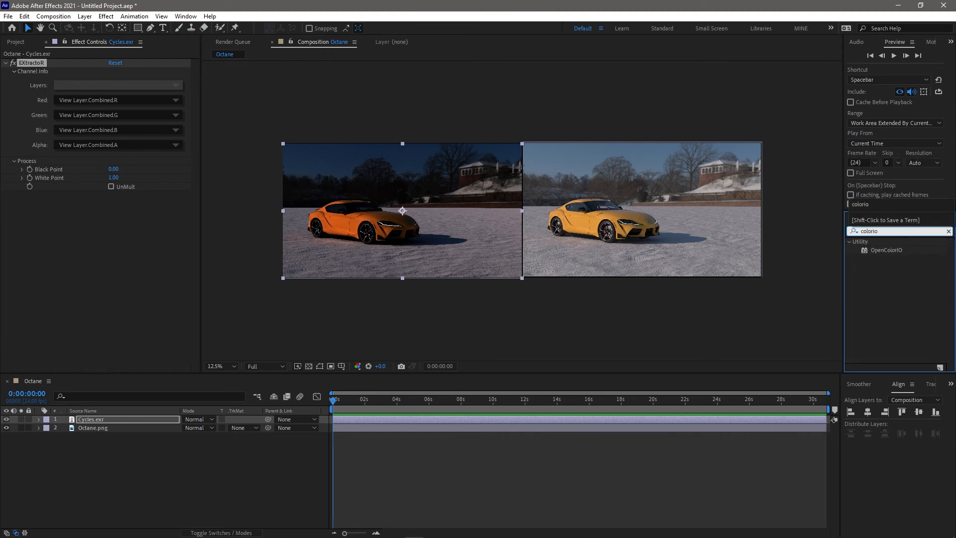
double_click(884, 251)
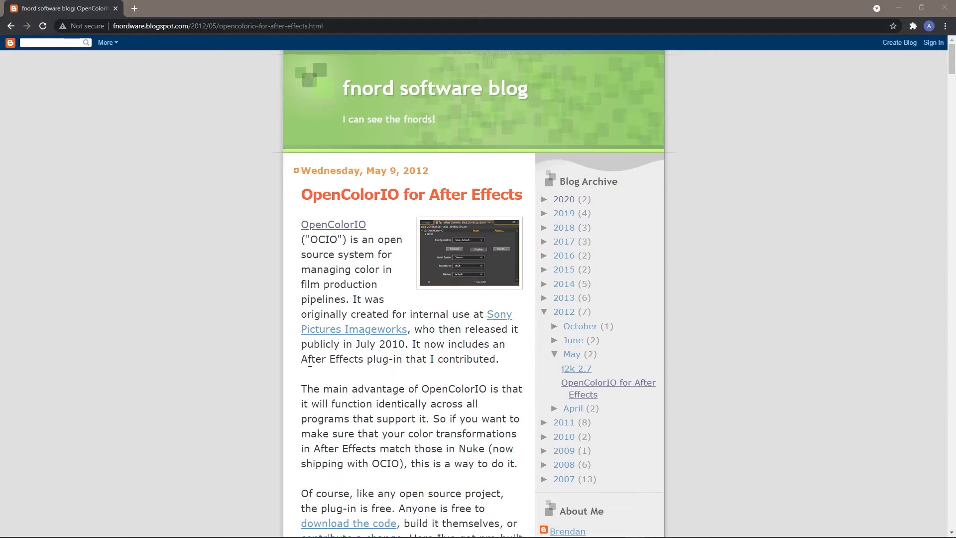
Switch to the browser and examine the fnord blog's OpenColorIO for After Effects post, including its plug-in download links
left_click(349, 26)
left_click(188, 259)
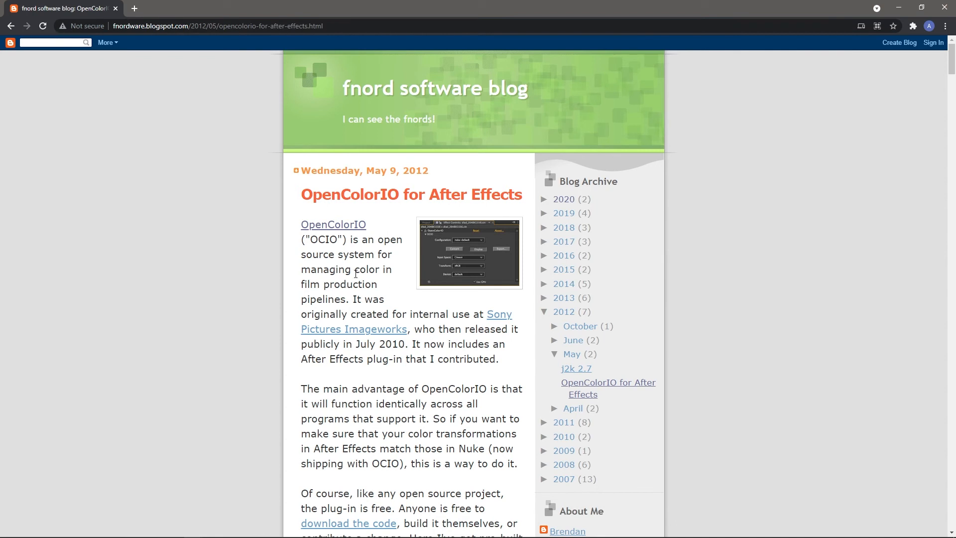
scroll(330, 250, "down", 8)
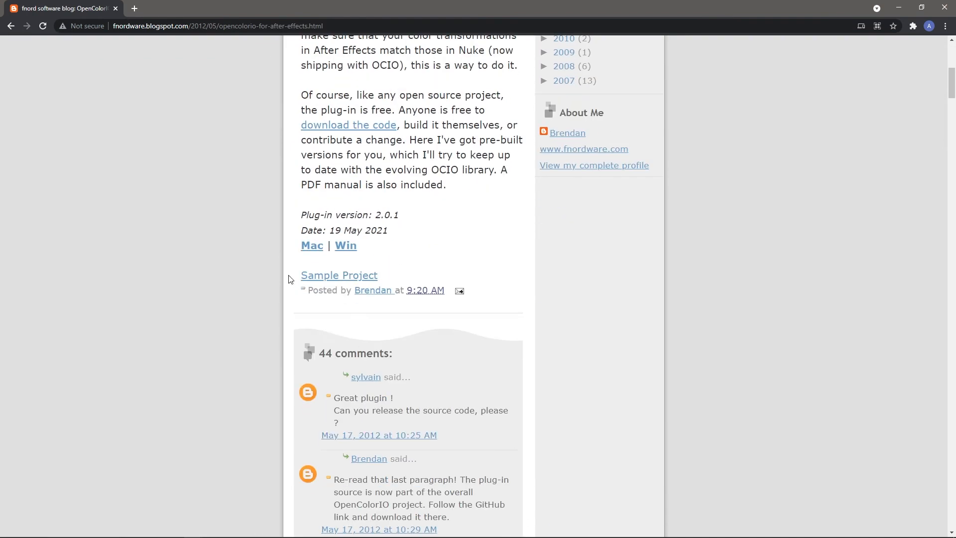
scroll(318, 293, "up", 3)
scroll(374, 284, "up", 3)
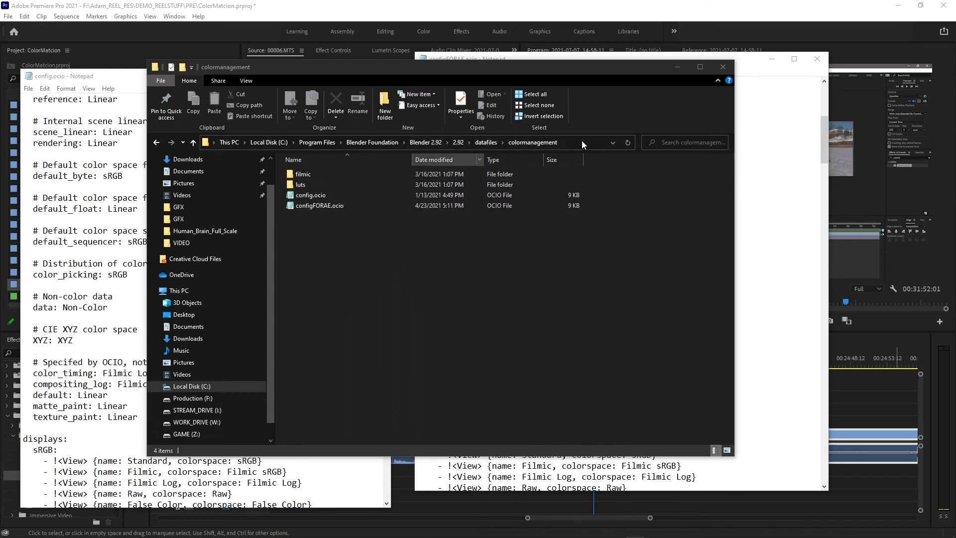
Locate config.ocio in Blender 2.92's colormanagement folder and compare it in Notepad with configFORAE.ocio, highlighting the latter's CIE XYZ and general default lines
left_click(315, 195)
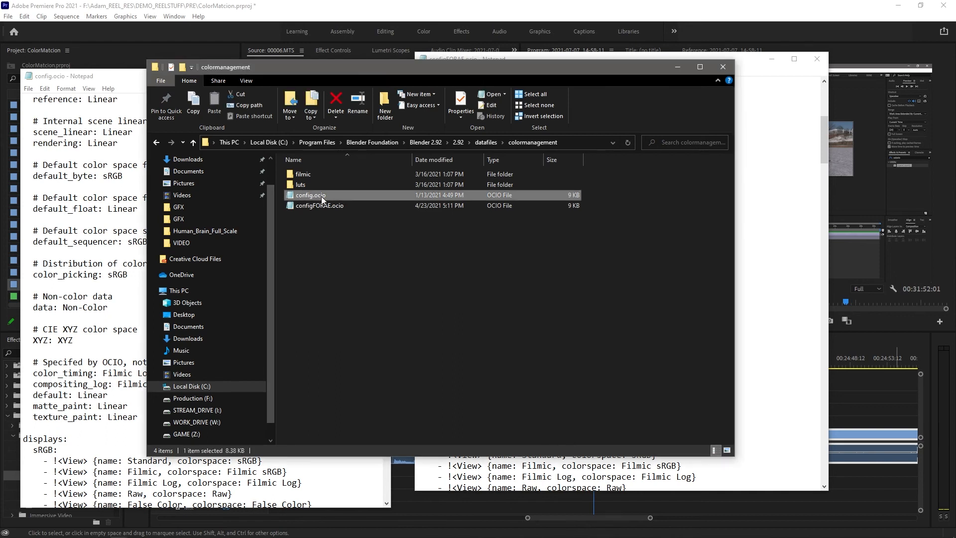
left_click(326, 235)
left_click(124, 76)
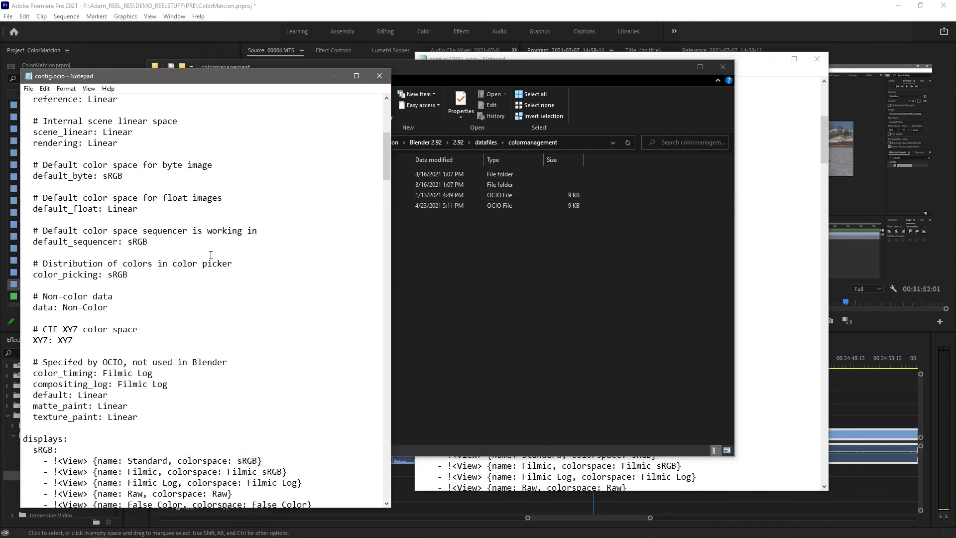
left_click(751, 57)
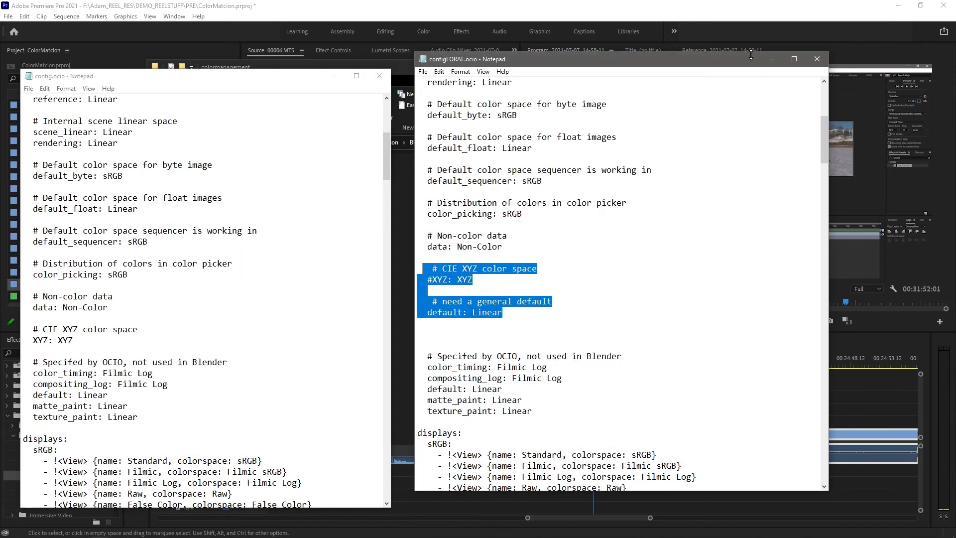
left_click(132, 242)
left_click(577, 276)
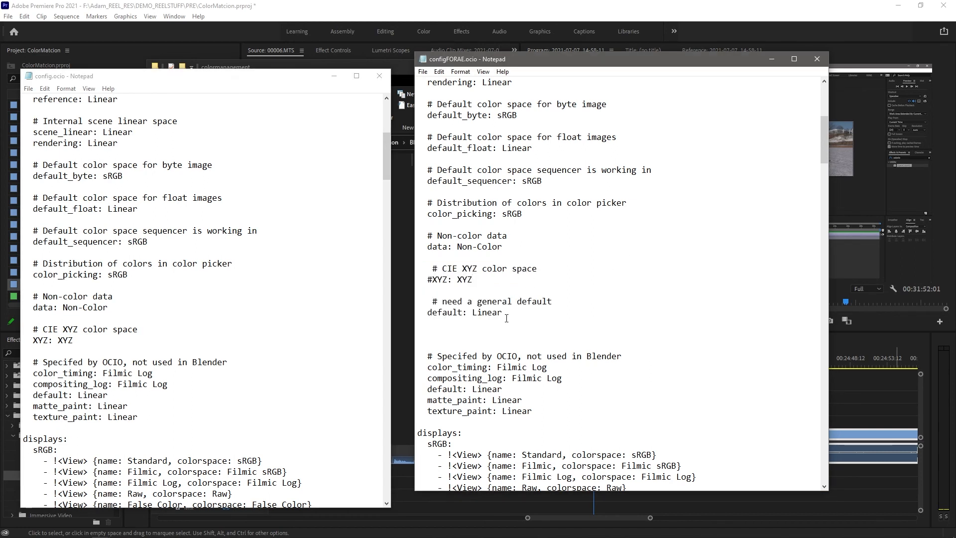
left_click_drag(523, 319, 403, 274)
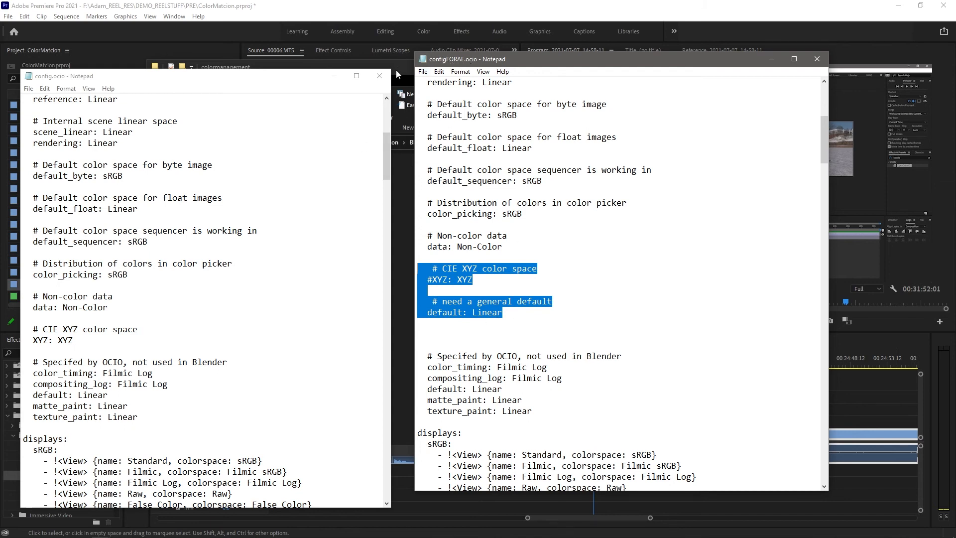
Close the original config.ocio file, return to After Effects, and set OpenColorIO's configuration to filmic
left_click(379, 76)
left_click(383, 250)
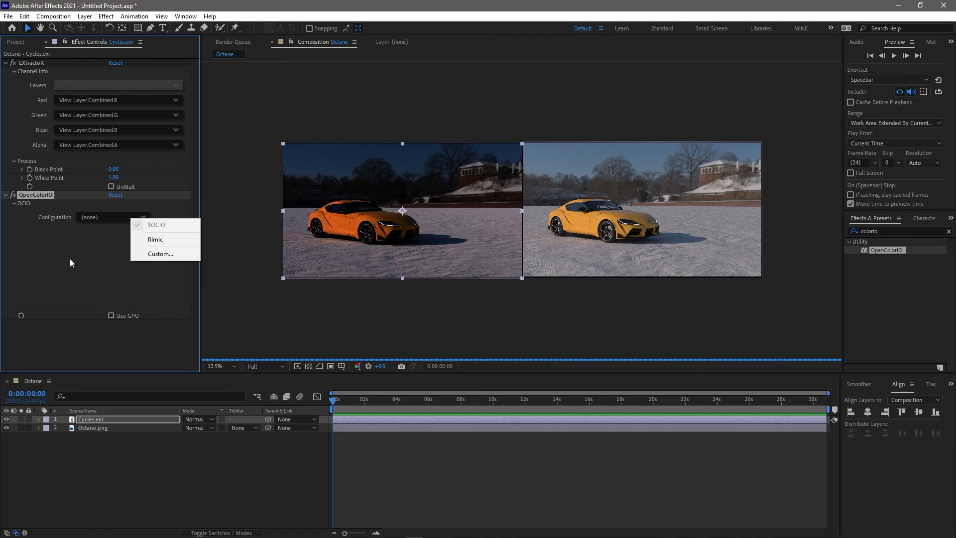
left_click(82, 258)
left_click(114, 219)
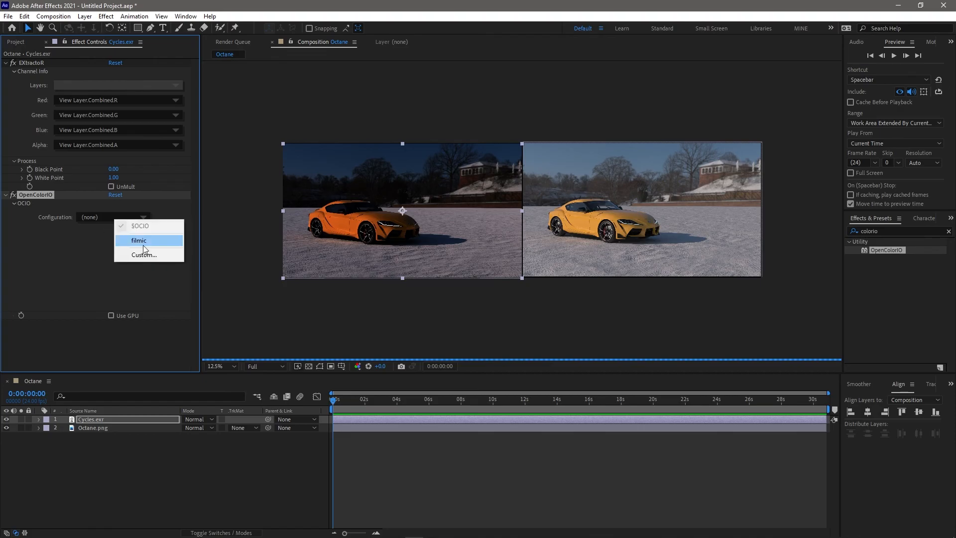
left_click(143, 241)
left_click(121, 218)
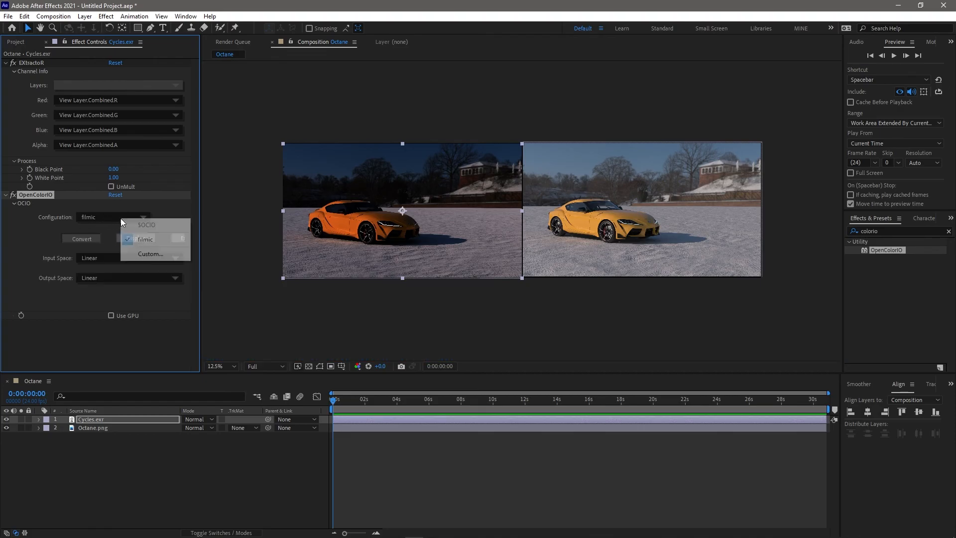
left_click(143, 258)
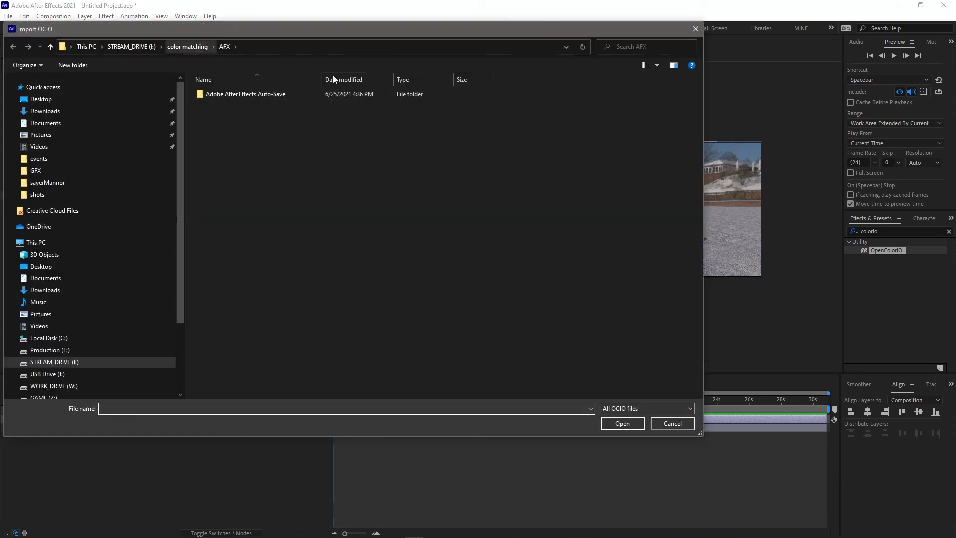
left_click(695, 29)
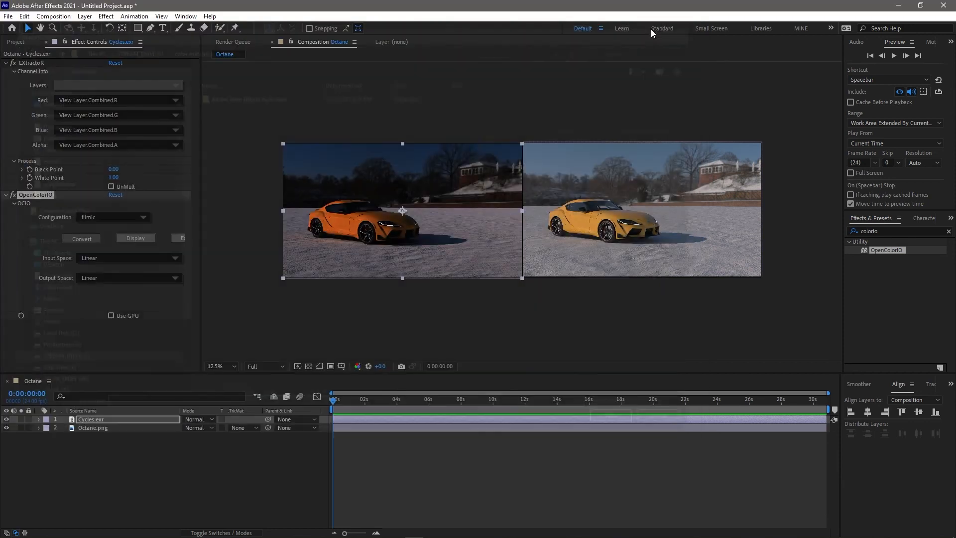
left_click(124, 333)
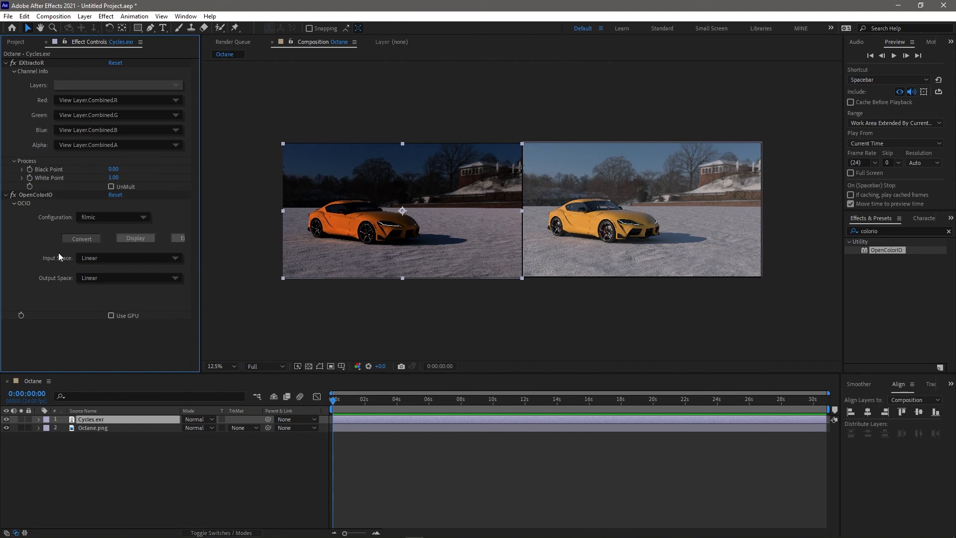
left_click(140, 214)
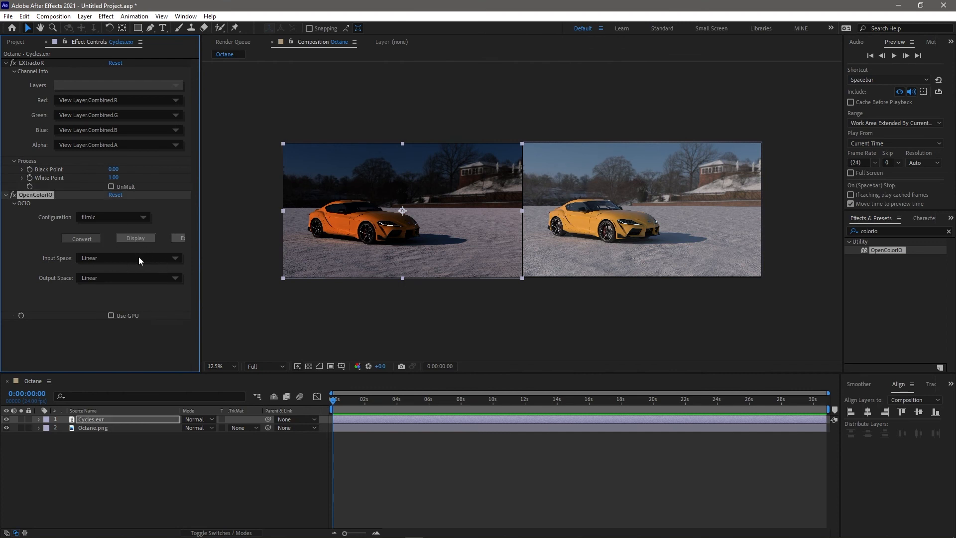
Set OpenColorIO's output space to Filmic sRGB, keeping Linear as the input space
left_click(125, 260)
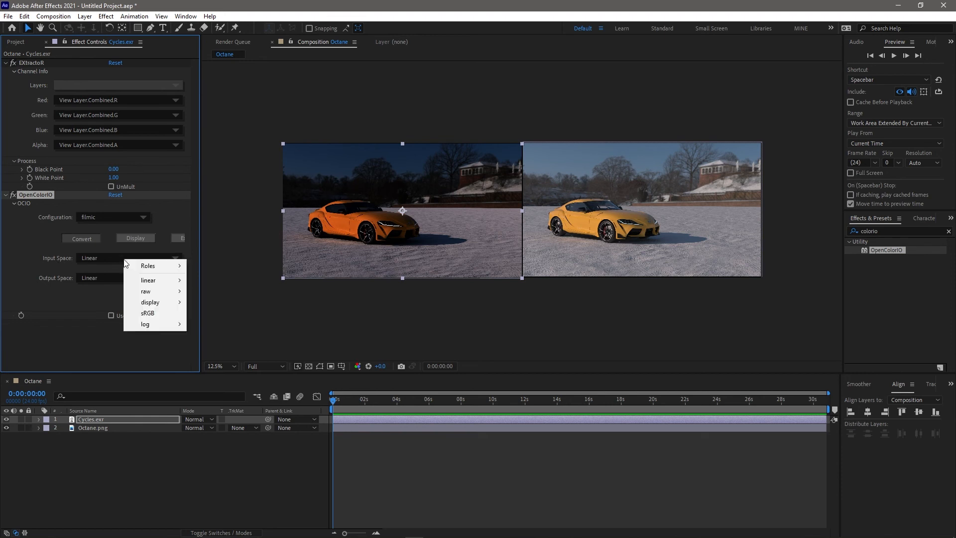
left_click(98, 281)
left_click(99, 282)
mouse_move(126, 324)
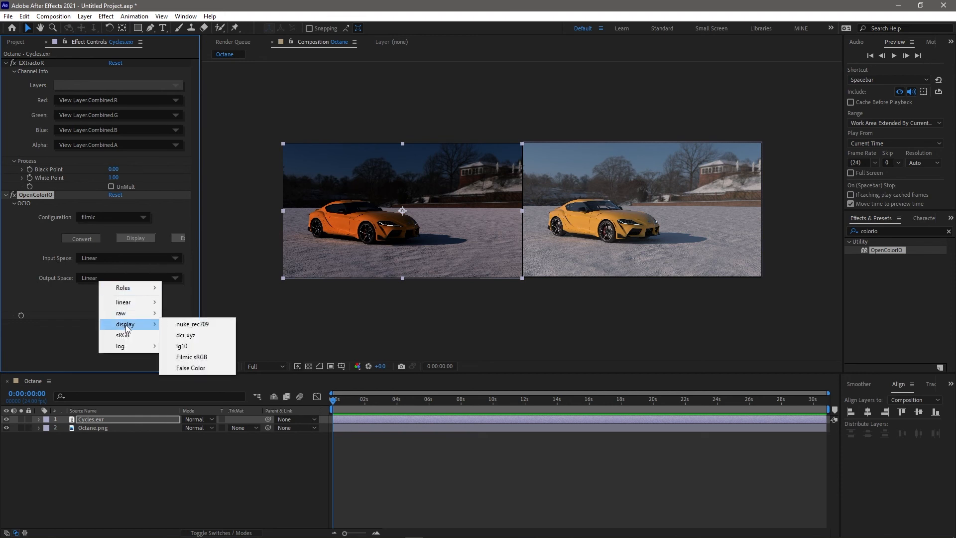
left_click(201, 357)
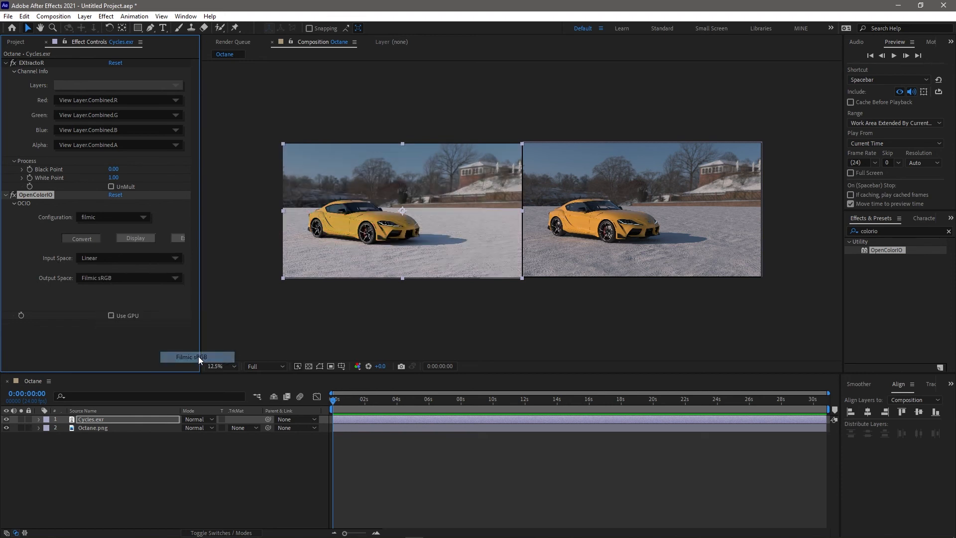
left_click(455, 190)
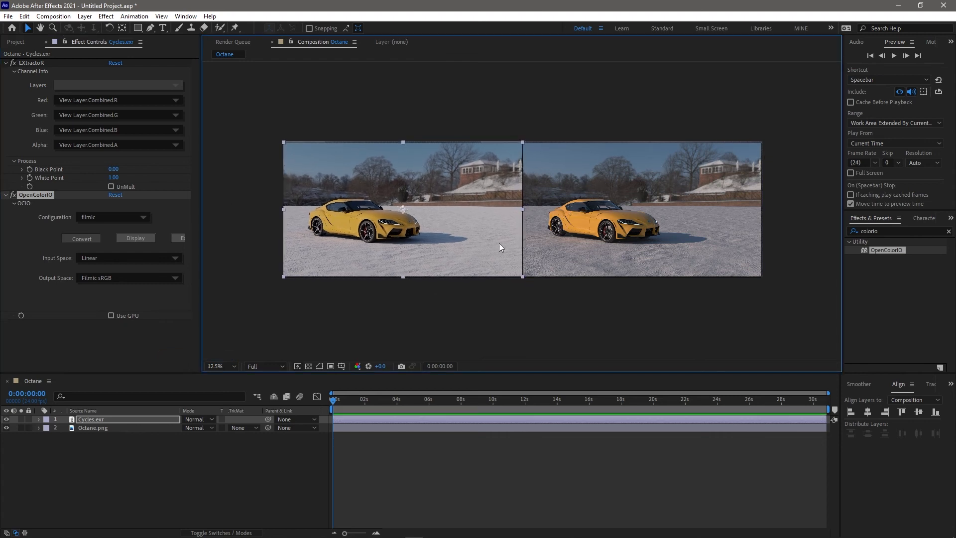
left_click_drag(464, 319, 446, 325)
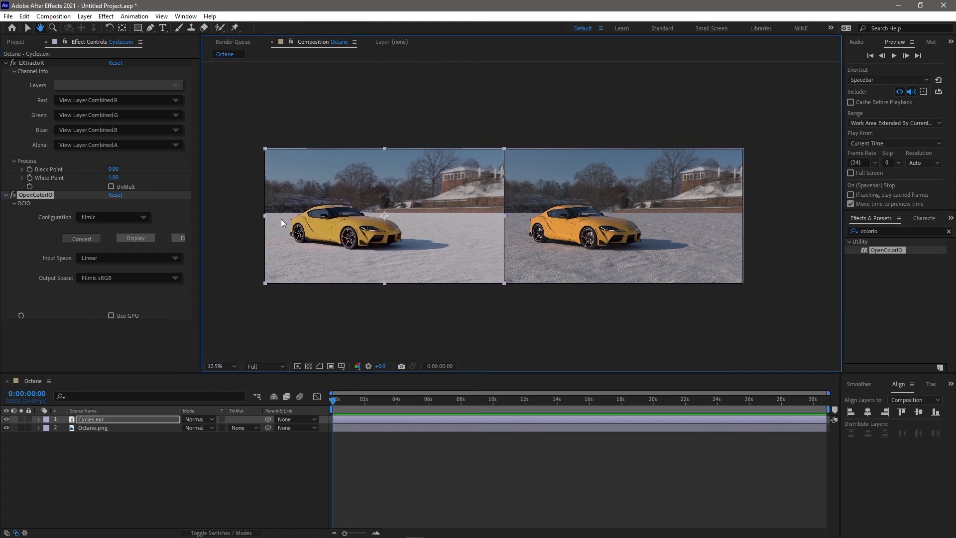
Collapse the EXtractoR and OpenColorIO settings, search the effects for "cry", and apply Cryptomatte above them on Cycles.exr
left_click(5, 64)
left_click(5, 63)
left_click(6, 71)
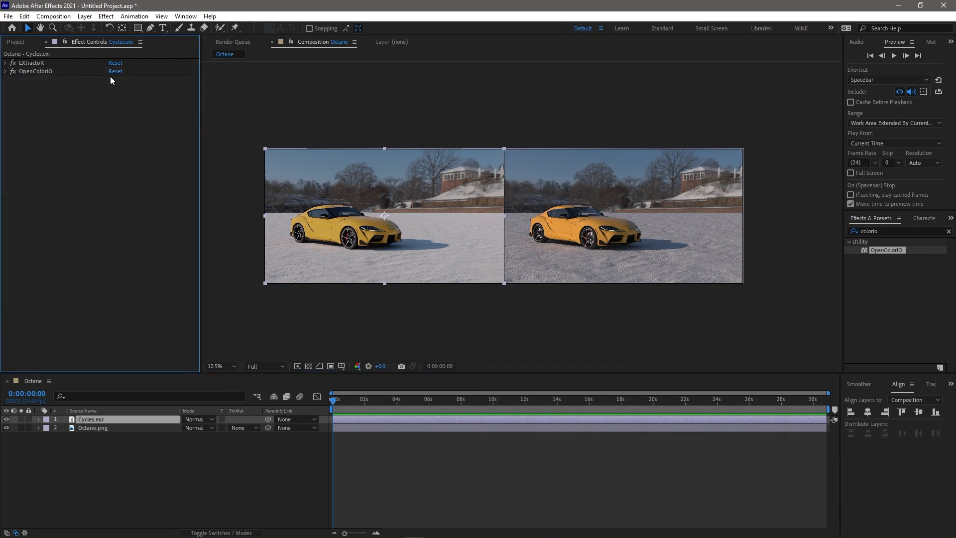
left_click(891, 232)
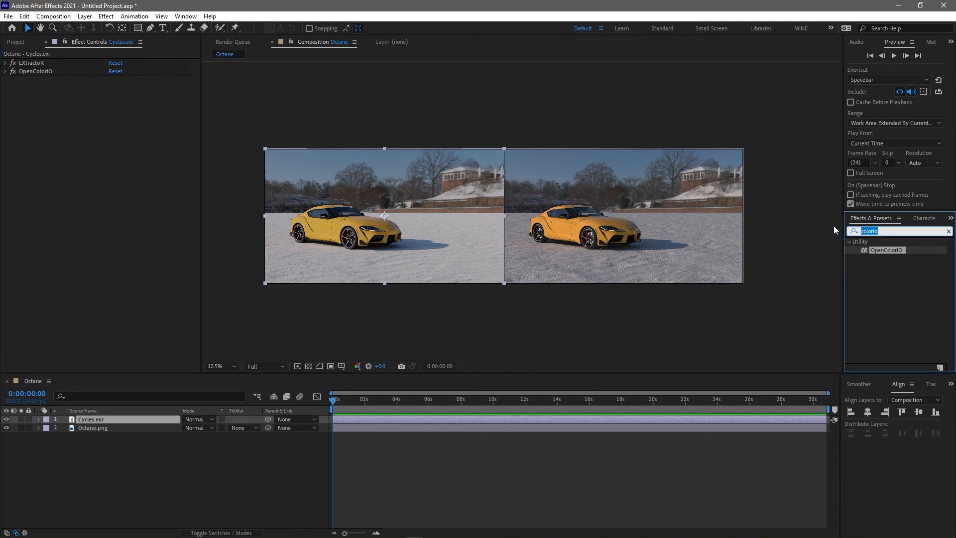
type("c")
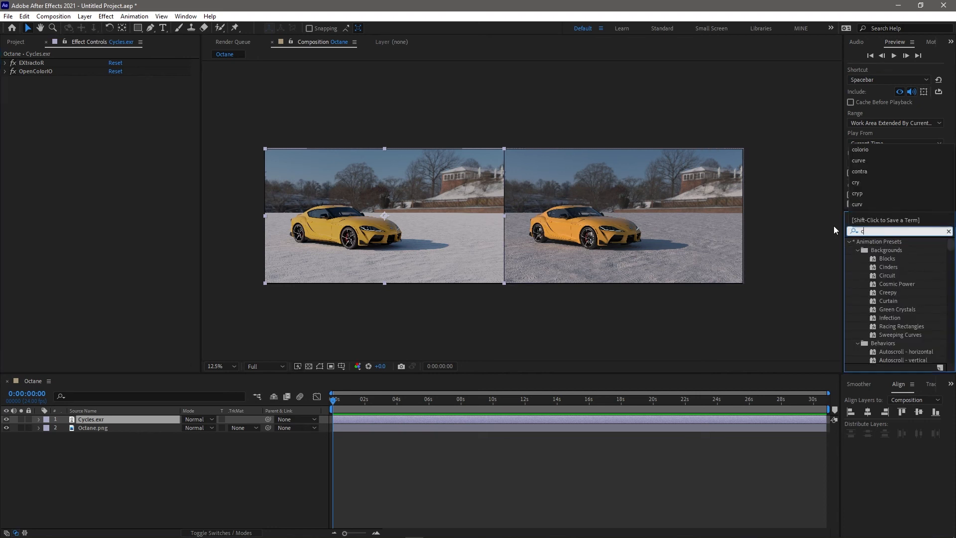
type("ry")
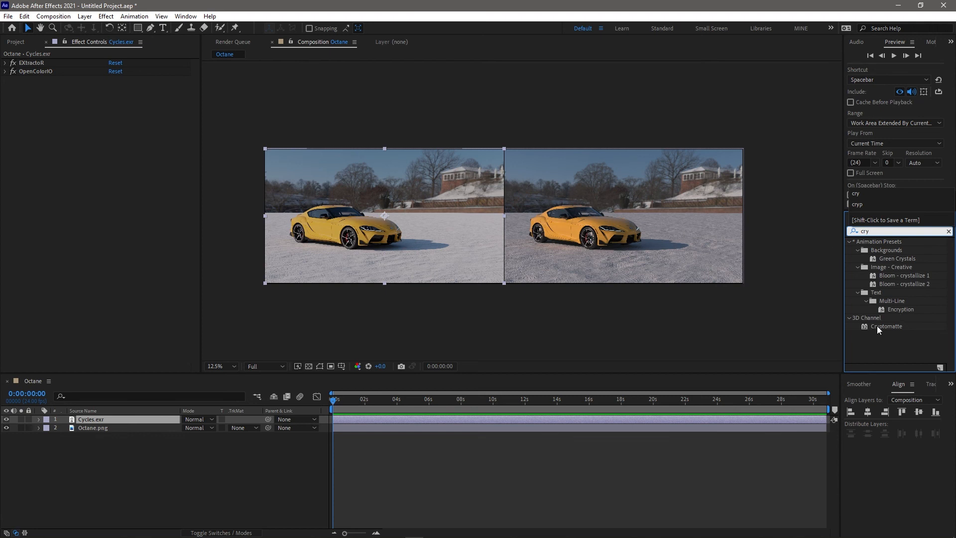
left_click_drag(877, 325, 89, 103)
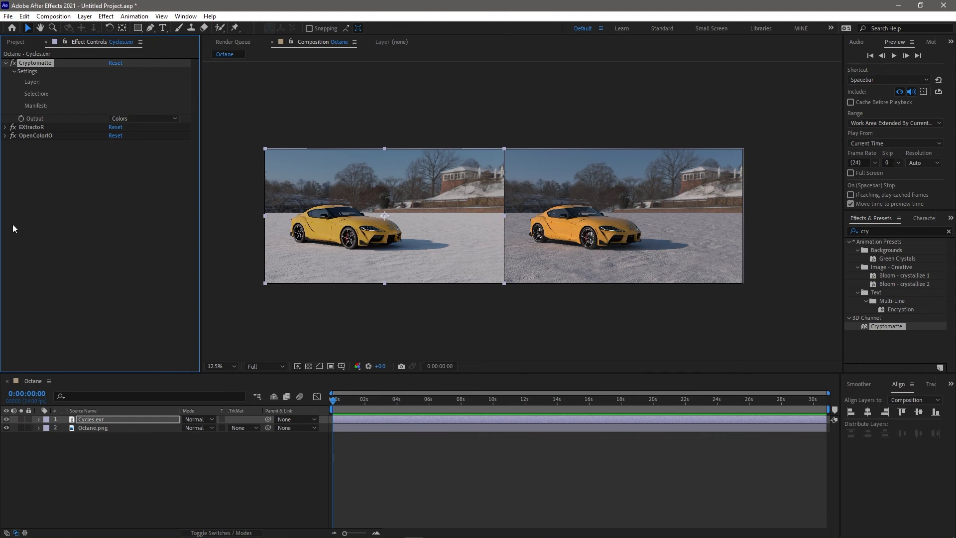
Disable EXtractoR and OpenColorIO and set Cryptomatte's output to Matte Only
left_click(13, 128)
left_click(403, 249)
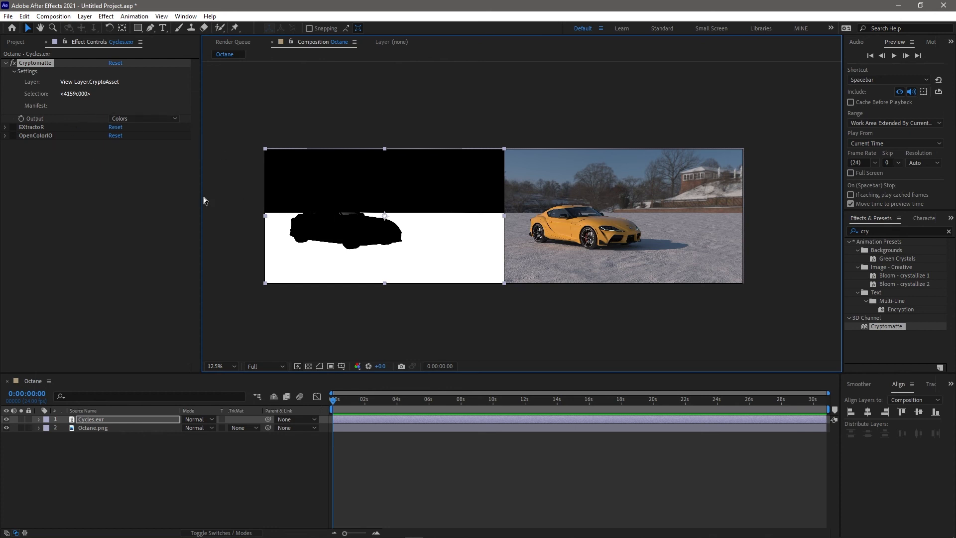
key("ctrl+z")
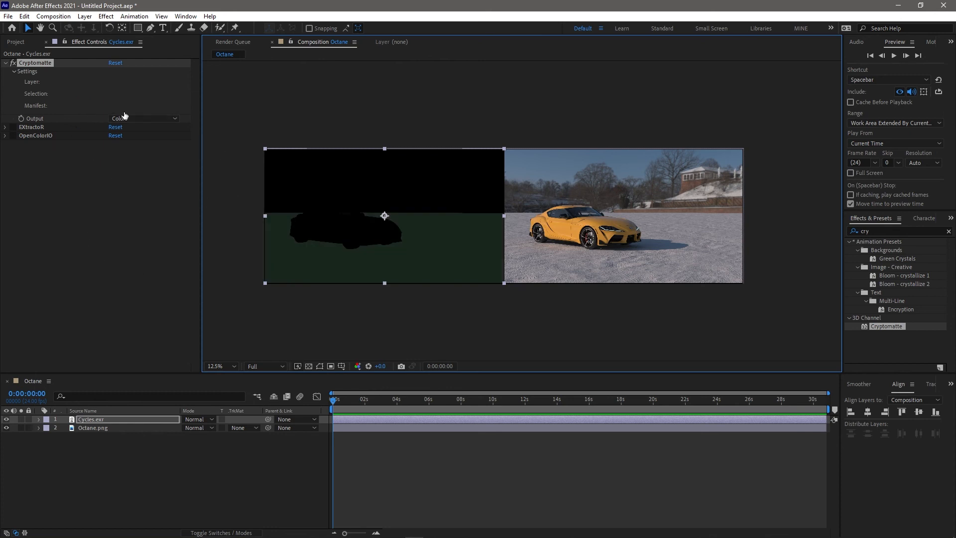
left_click(144, 119)
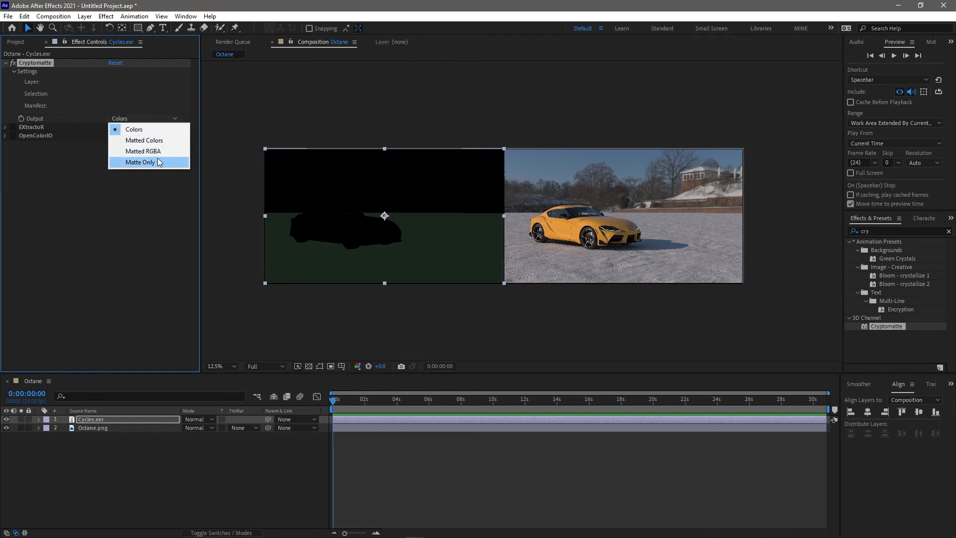
left_click(132, 129)
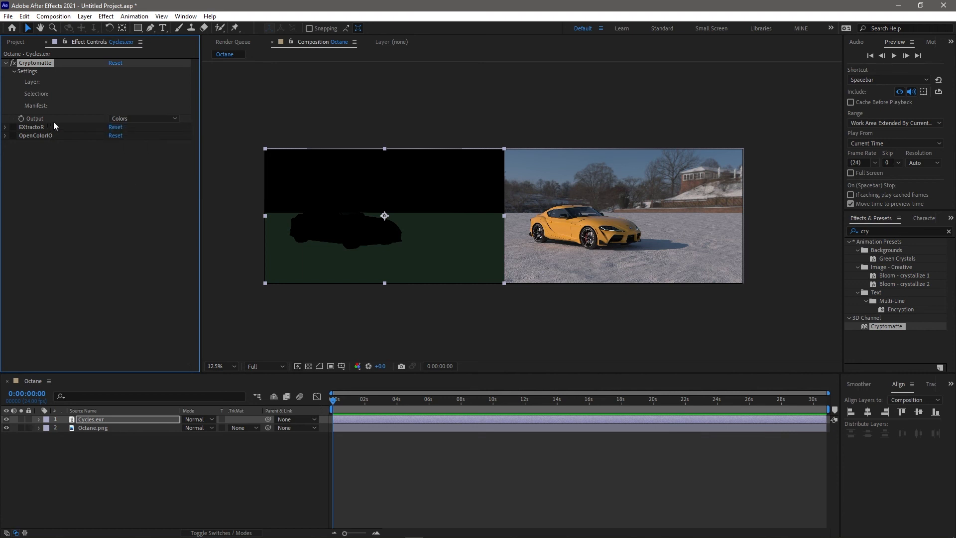
left_click(145, 118)
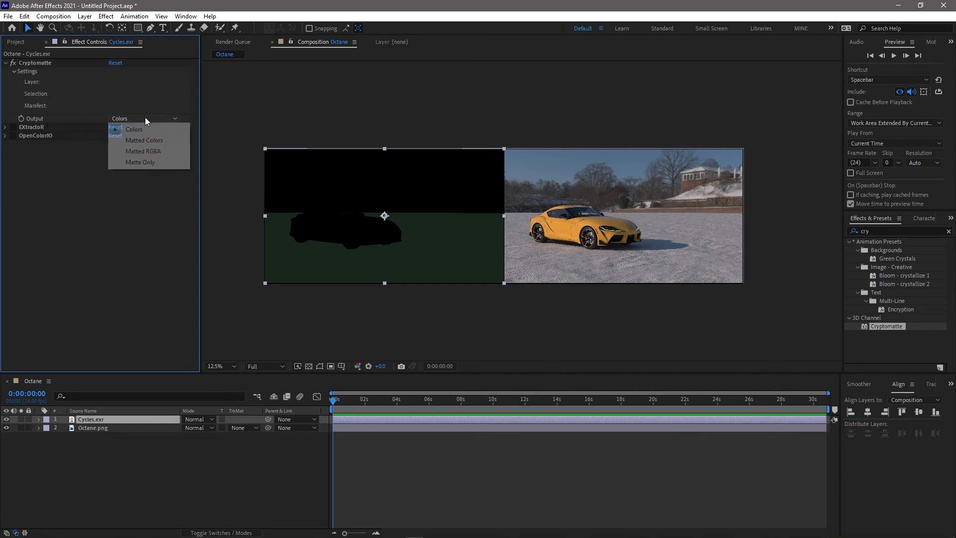
left_click(148, 162)
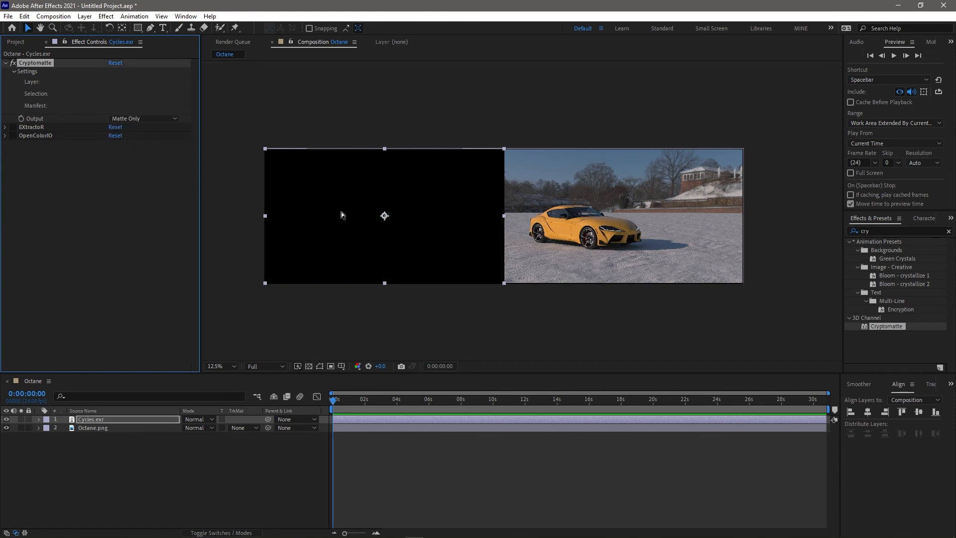
Switch Cryptomatte's layer to View Layer.CryptoObject and pick the snowy ground in the Cycles render as the matte selection
left_click(34, 81)
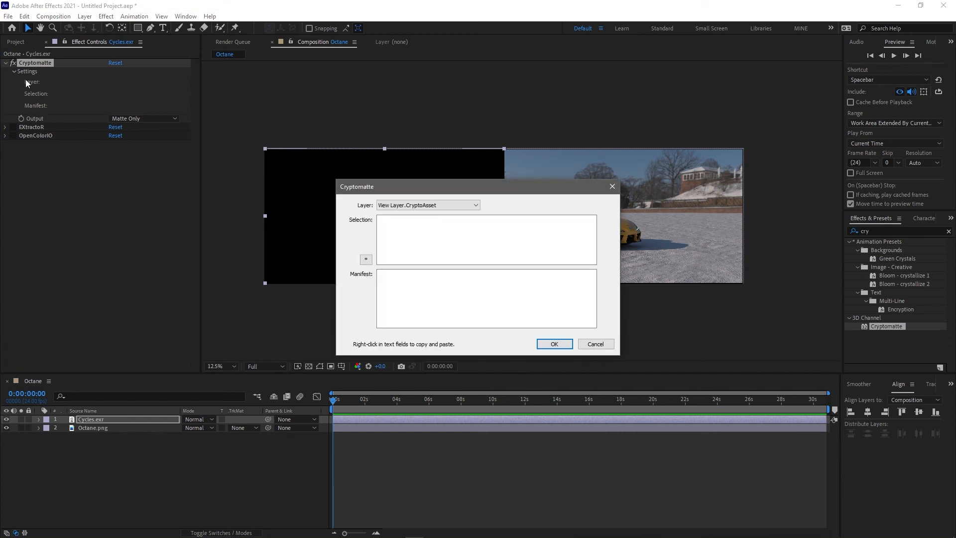
left_click(441, 206)
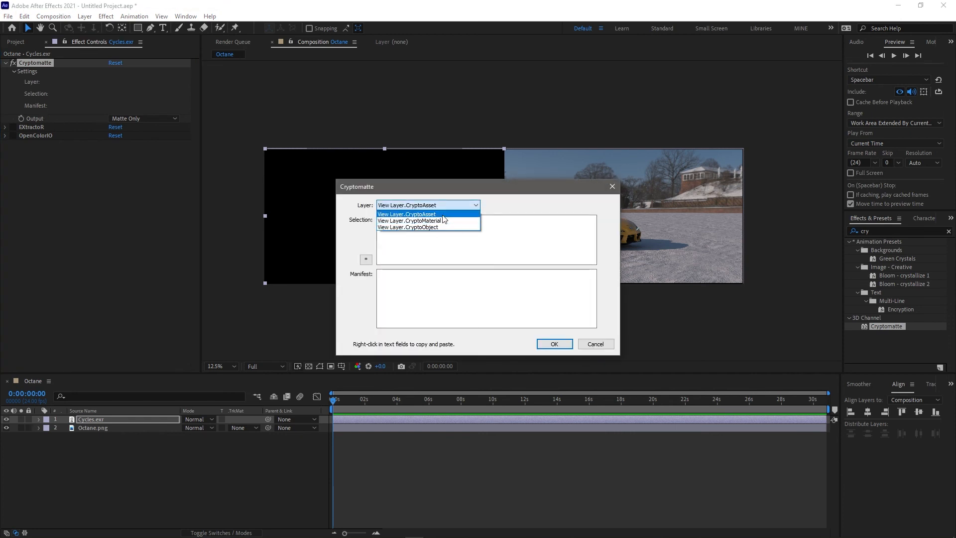
left_click(437, 228)
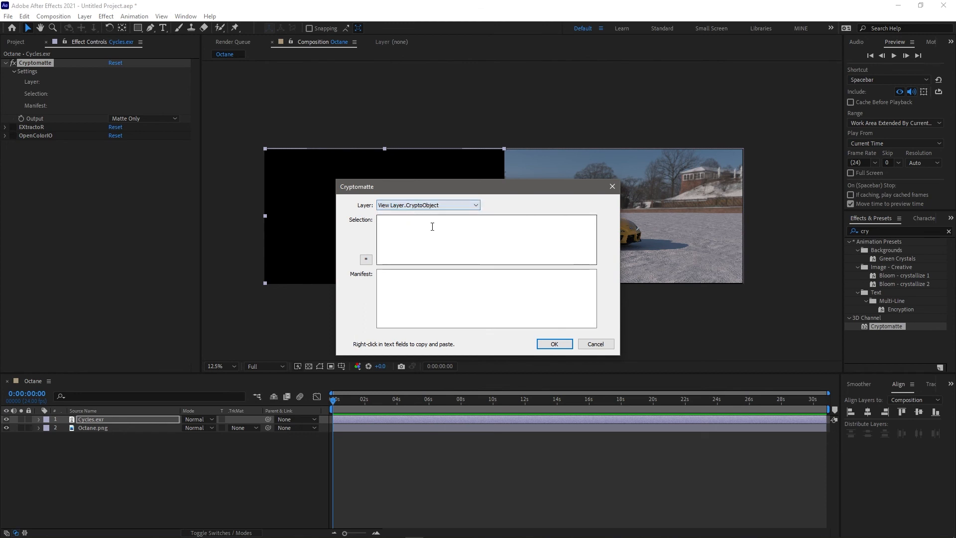
left_click(554, 344)
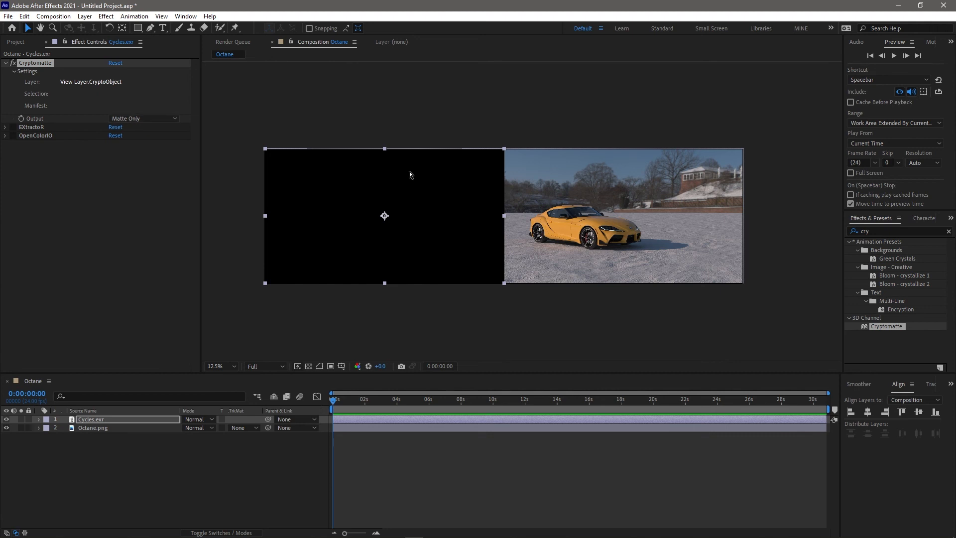
left_click(334, 252)
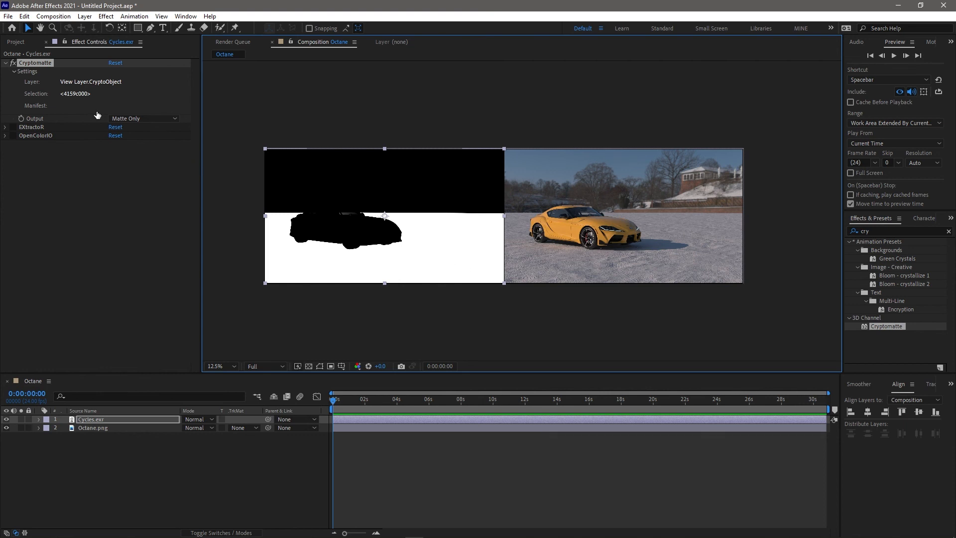
Re-enable EXtractoR and OpenColorIO, and apply Hue/Saturation to the Cycles.exr layer below them
left_click(12, 127)
left_click(12, 136)
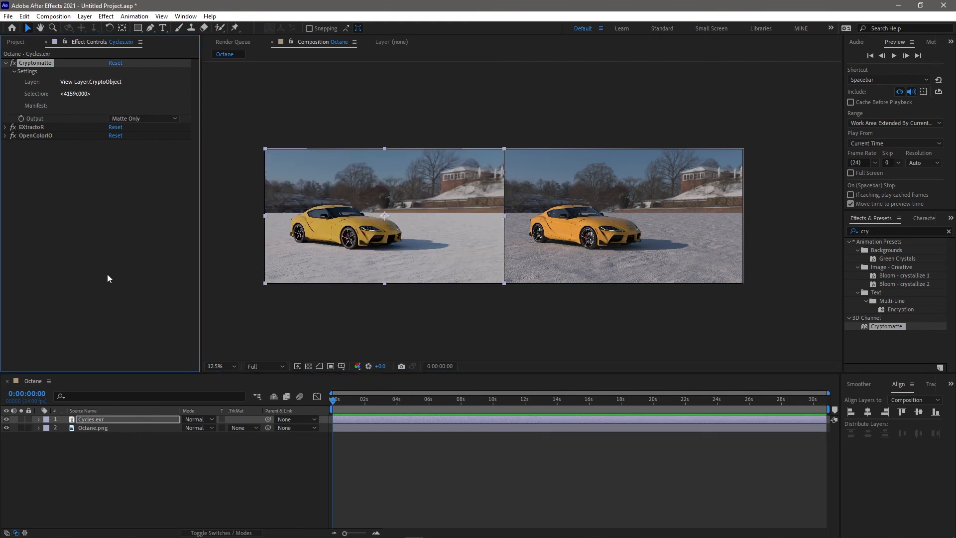
left_click(883, 232)
left_click_drag(882, 232, 845, 234)
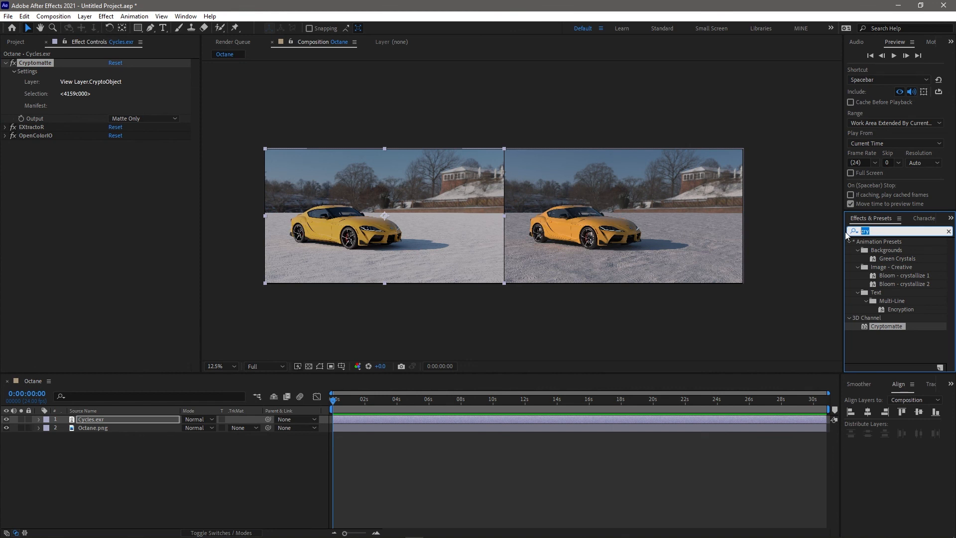
type("hue")
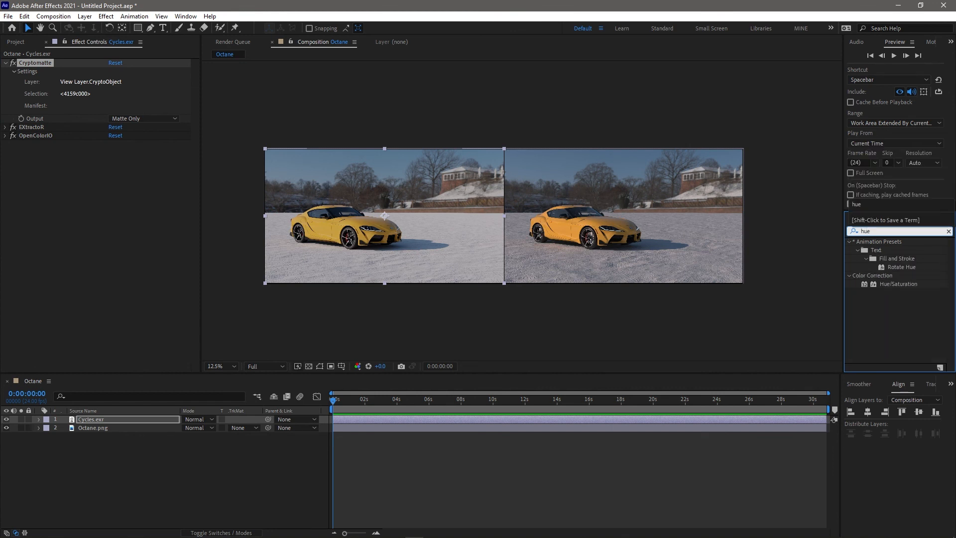
double_click(886, 281)
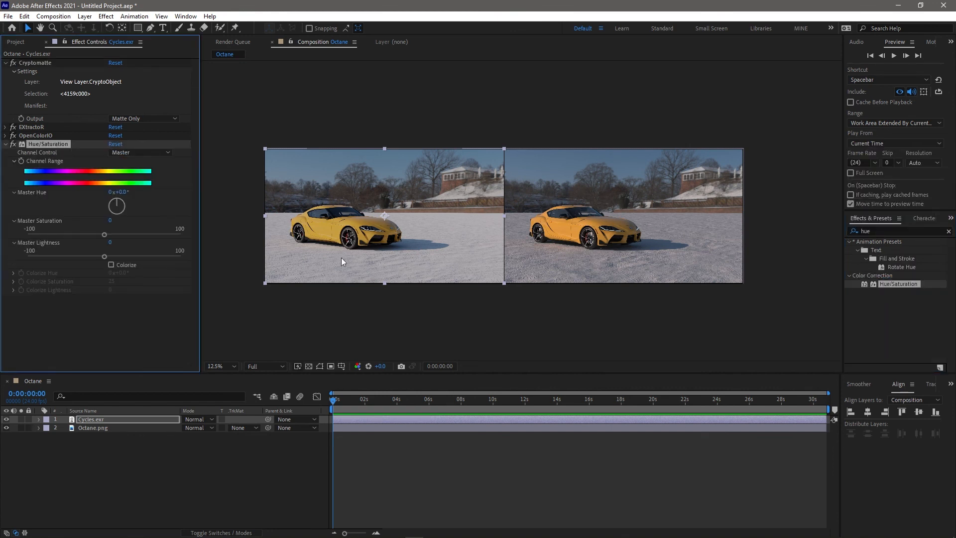
Set the Hue/Saturation effect's master saturation to 11 and master lightness to about -6, comparing the ground with the Octane render
scroll(342, 258, "up", 6)
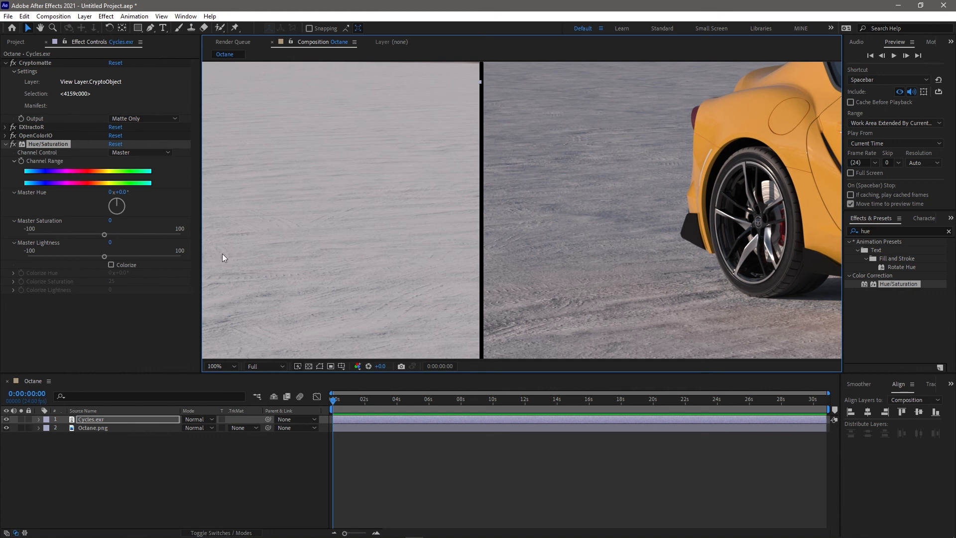
left_click_drag(105, 234, 109, 234)
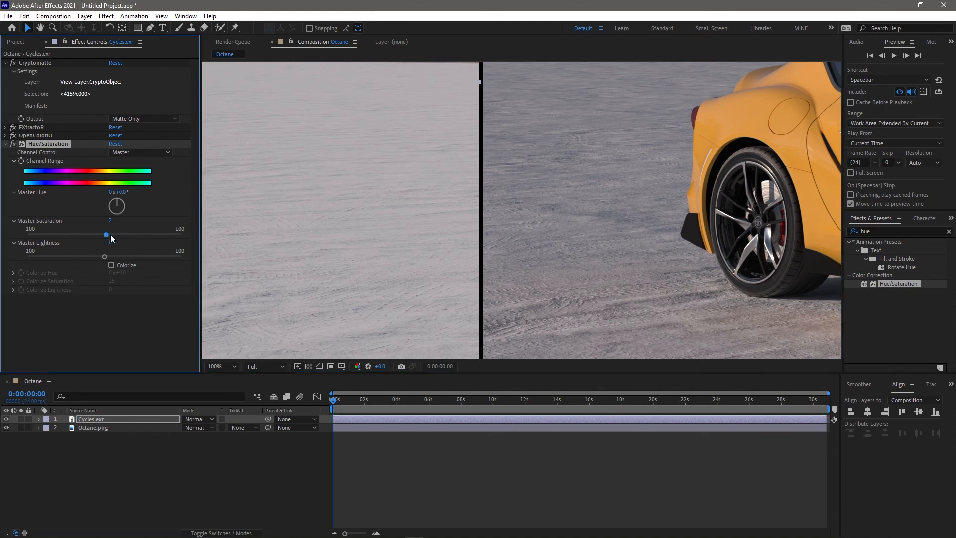
left_click_drag(104, 257, 101, 257)
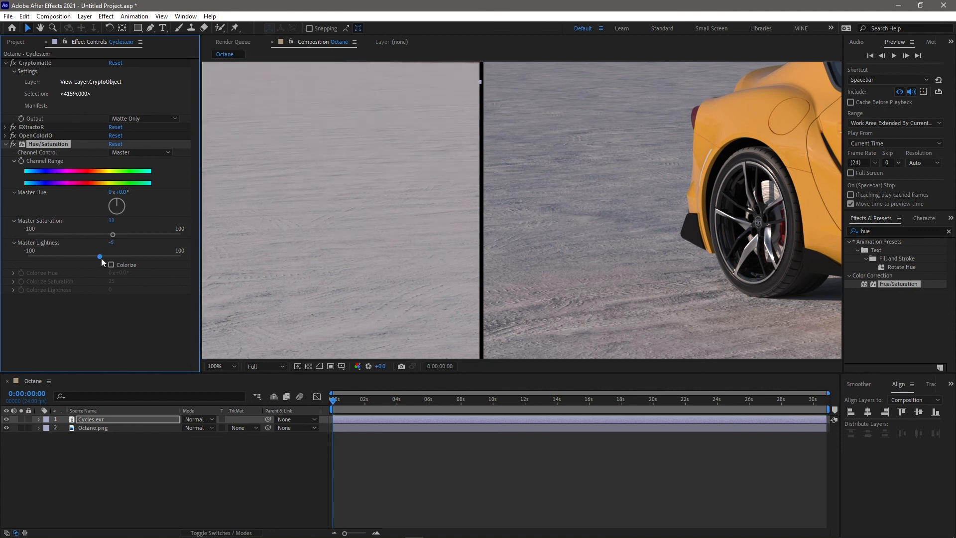
Apply Brightness & Contrast to the Cycles.exr layer below Hue/Saturation and set its contrast to 21
left_click(866, 234)
type("bri")
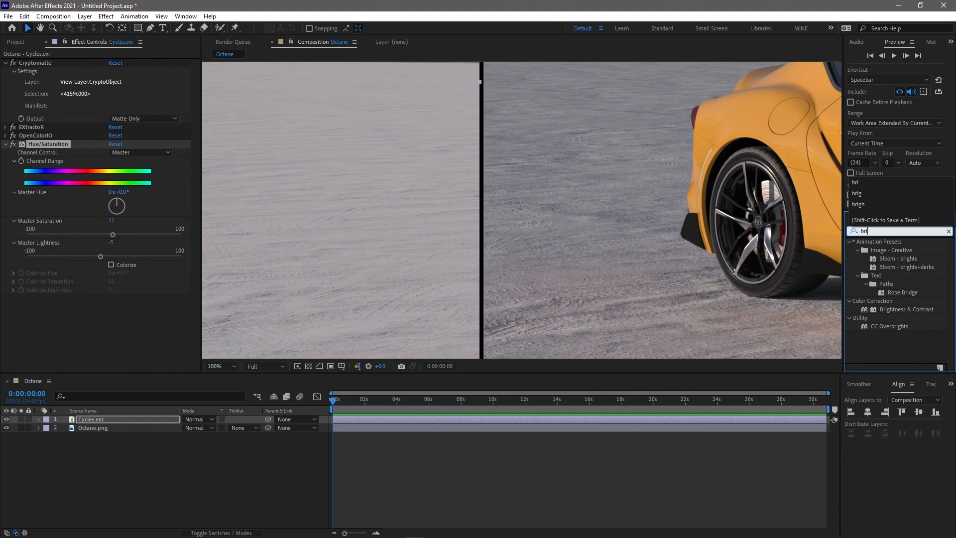
left_click_drag(896, 309, 80, 348)
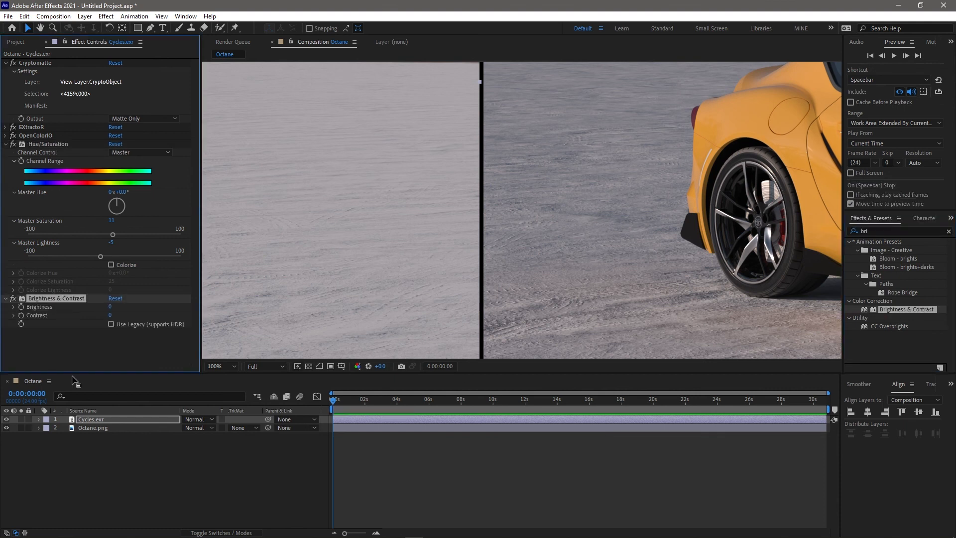
left_click(13, 315)
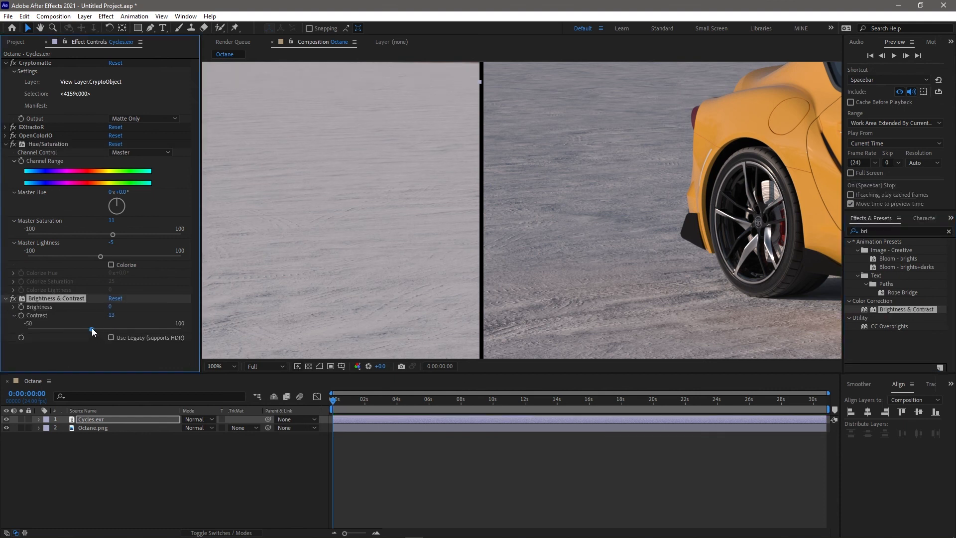
left_click_drag(91, 328, 101, 326)
Move the Cycles render flush against the Octane render and sample both ground colors with the Text Color eyedropper, discarding the picked color
left_click(423, 255)
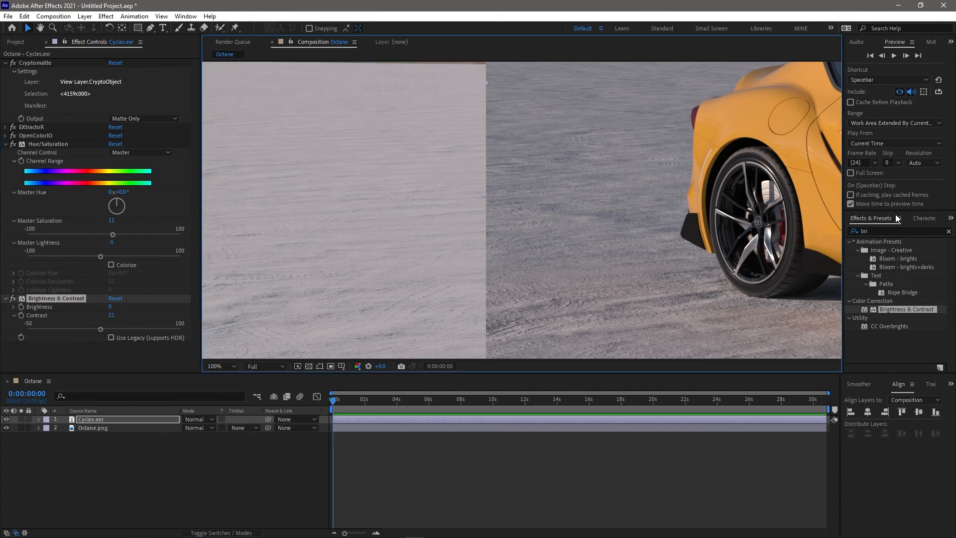
left_click(925, 218)
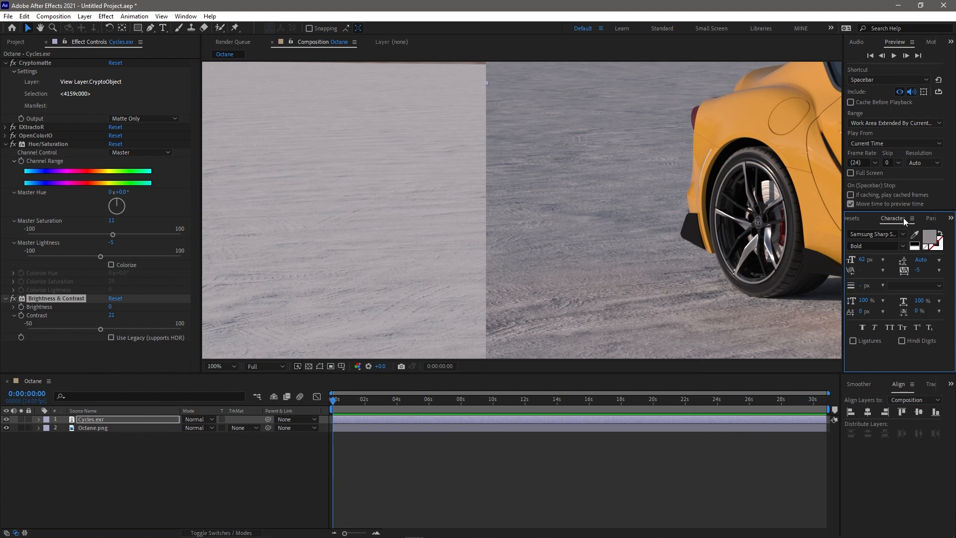
left_click(926, 243)
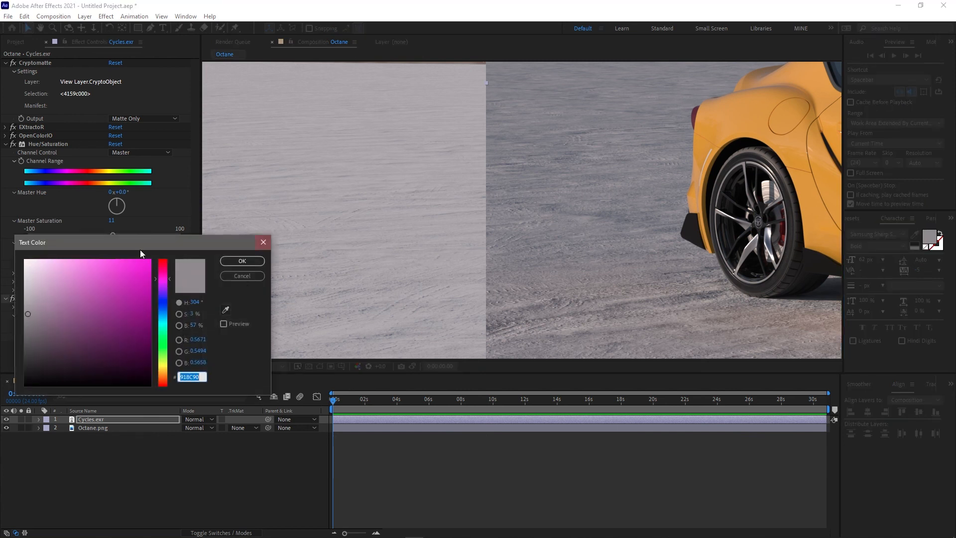
left_click(227, 311)
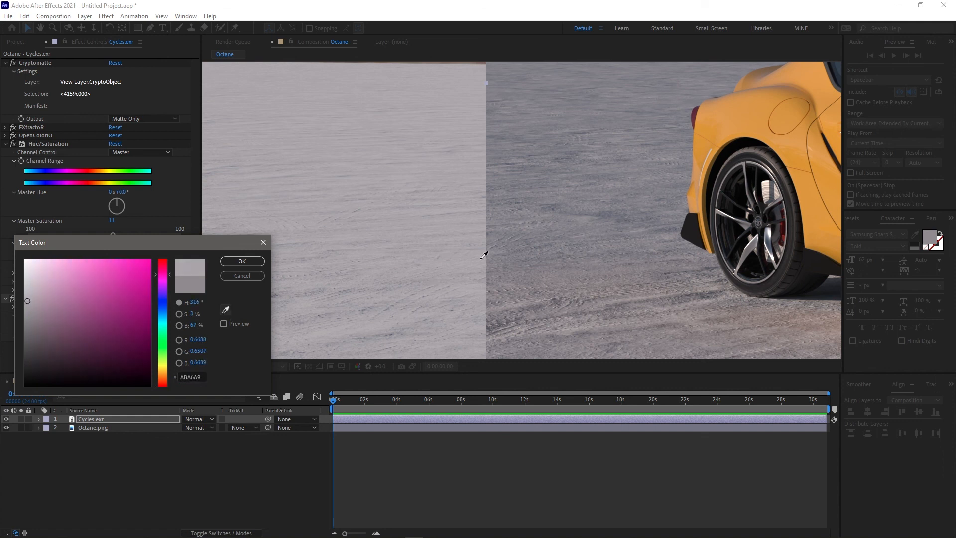
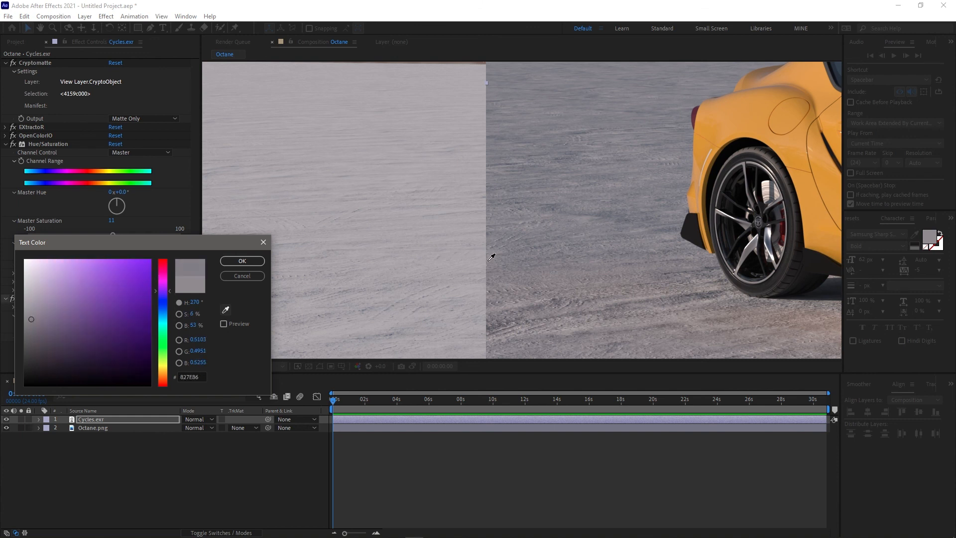
left_click(242, 276)
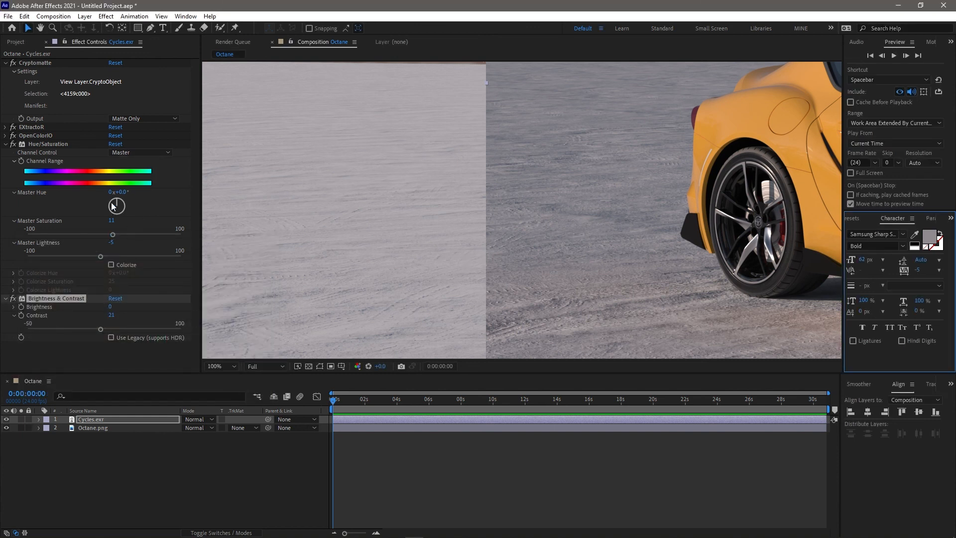
Set the Hue/Saturation effect's master hue to about -44° and its Blues channel saturation to 21, checking the whole frame
left_click_drag(124, 195, 100, 192)
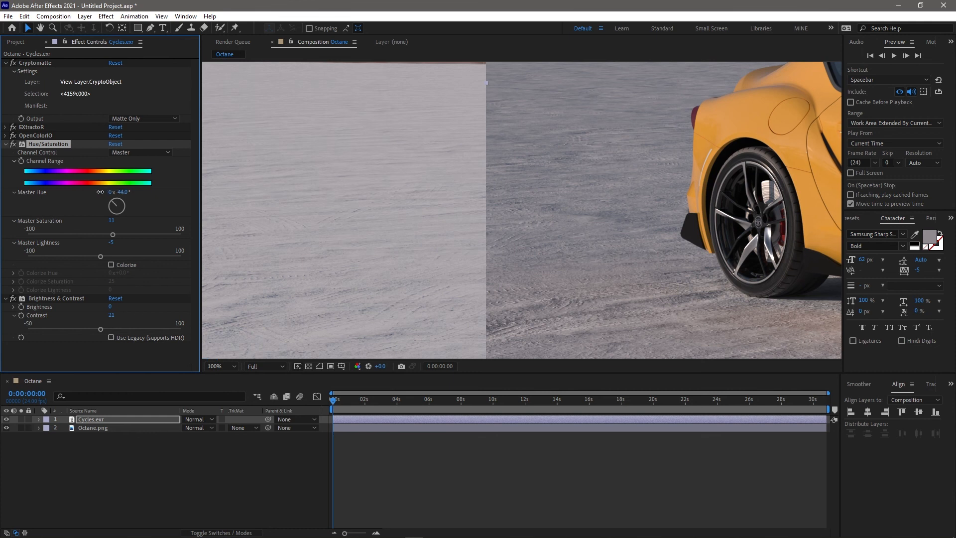
left_click(136, 151)
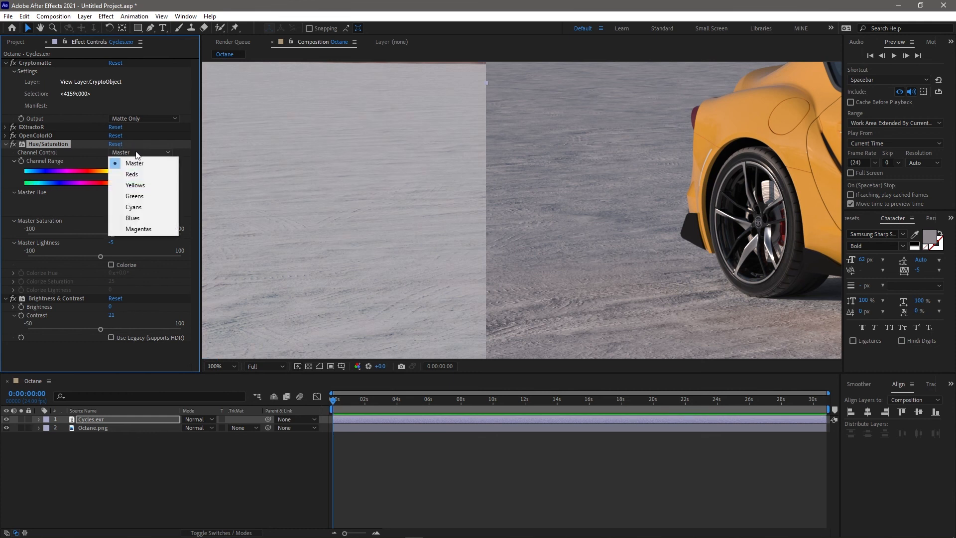
left_click(133, 218)
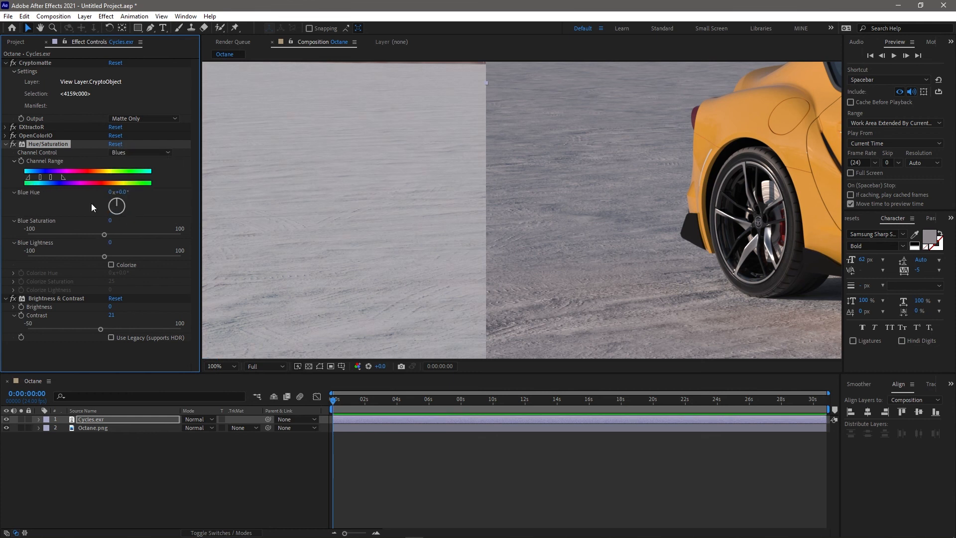
left_click_drag(106, 233, 119, 233)
left_click(120, 234)
scroll(345, 228, "down", 4)
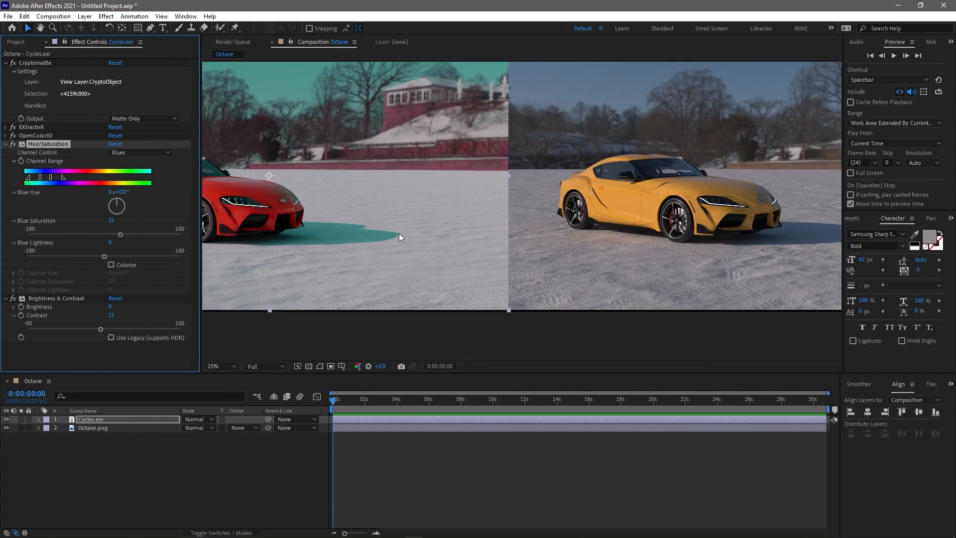
scroll(382, 199, "down", 1)
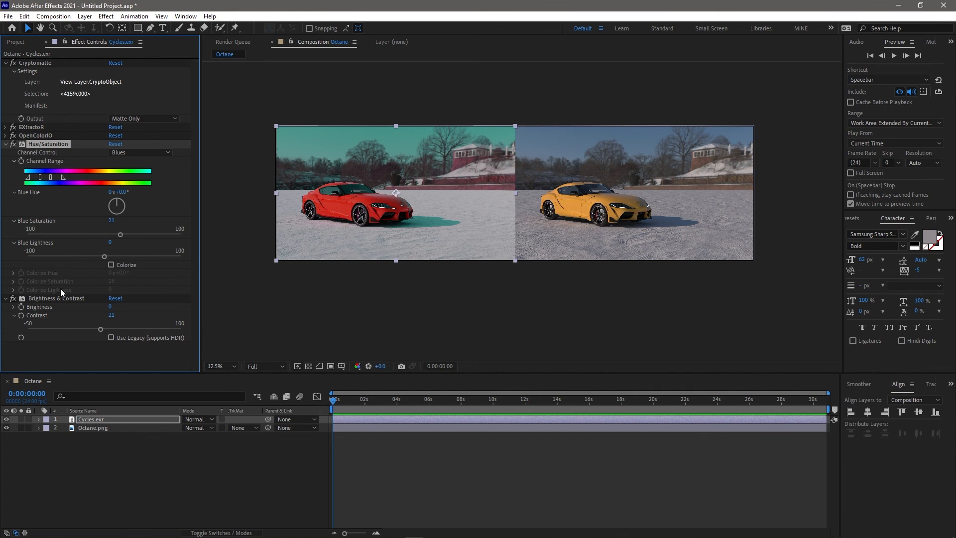
Duplicate the Cycles.exr layer and delete Hue/Saturation from the upper copy
left_click(111, 421)
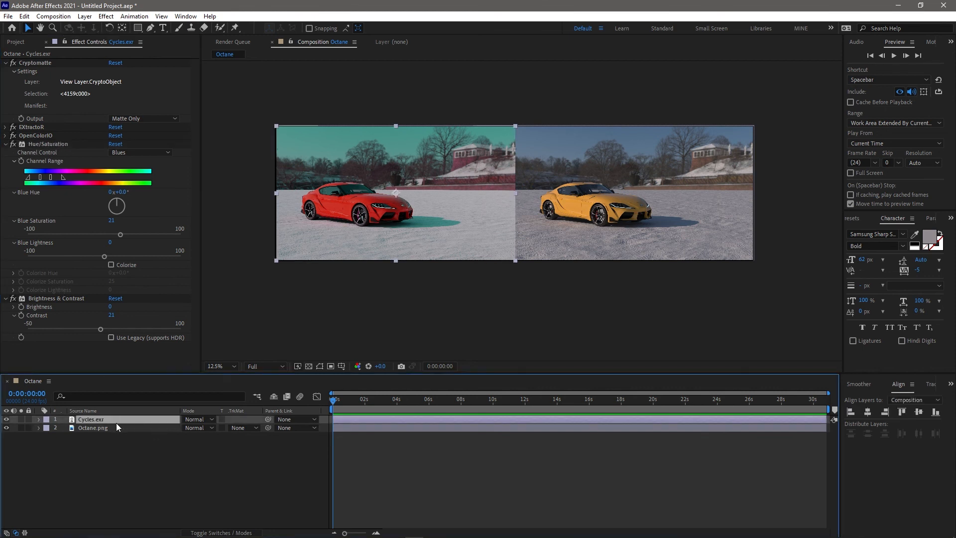
key("ctrl+d")
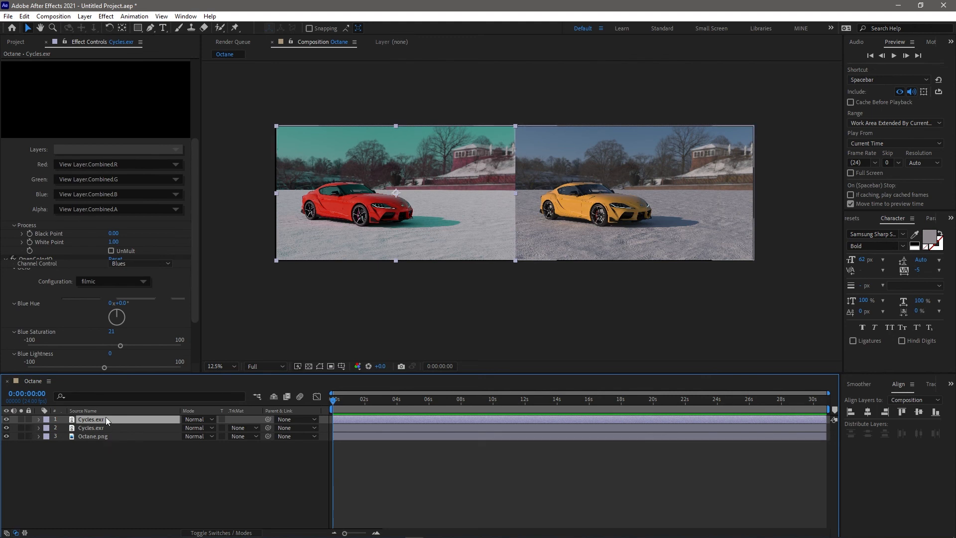
scroll(23, 199, "down", 3)
scroll(20, 214, "up", 3)
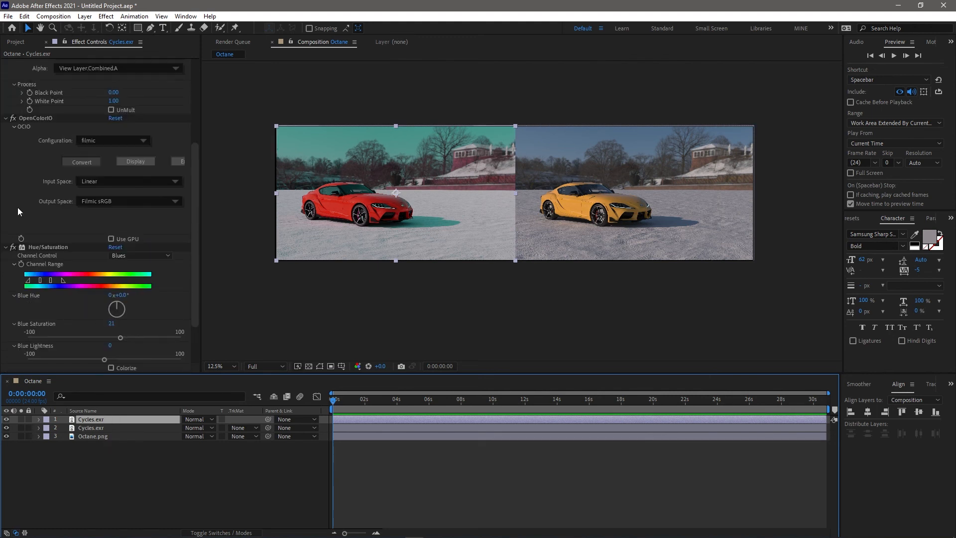
left_click(39, 247)
key("Delete")
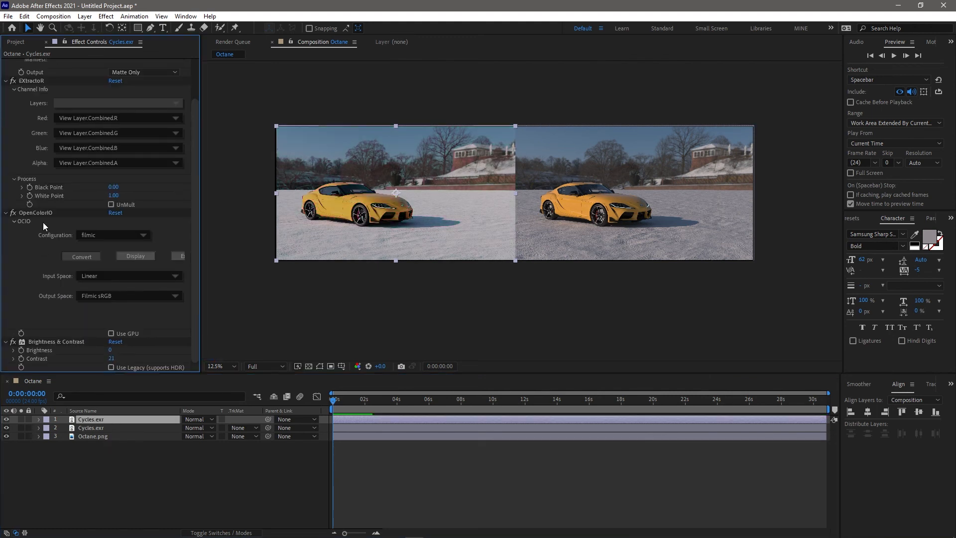
Delete EXtractoR, OpenColorIO and Brightness & Contrast from the upper Cycles.exr copy, keeping only Cryptomatte
left_click(9, 212)
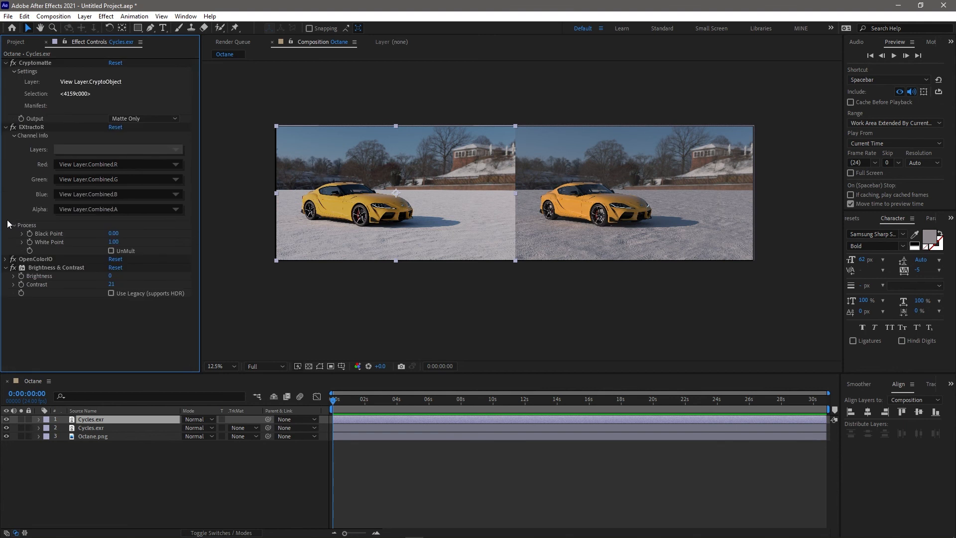
left_click(5, 127)
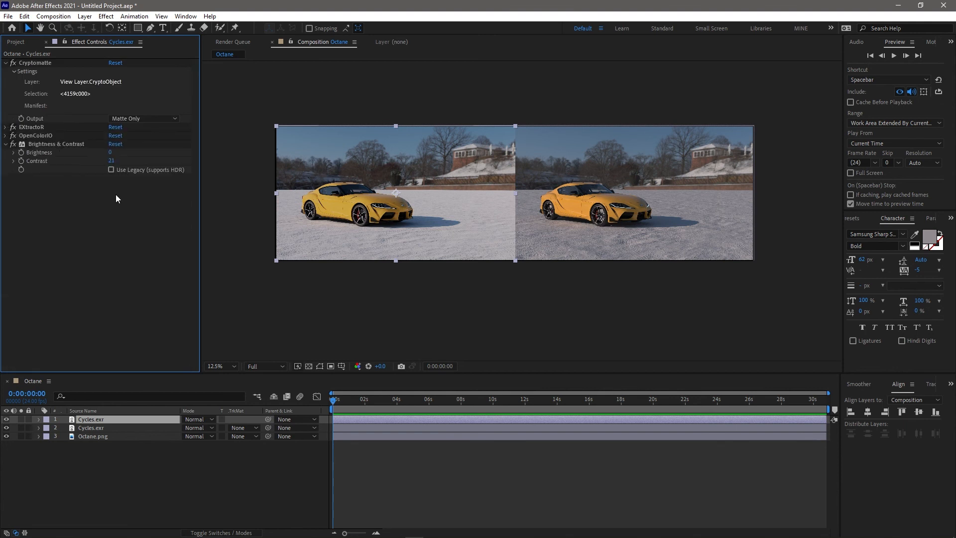
left_click(36, 143)
left_click(37, 136, "ctrl")
left_click(35, 126, "ctrl")
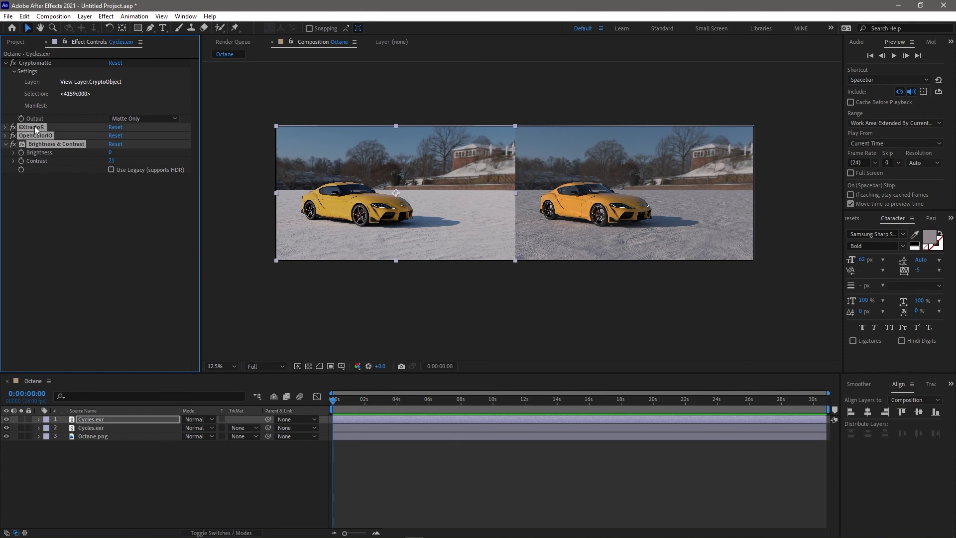
key("Delete")
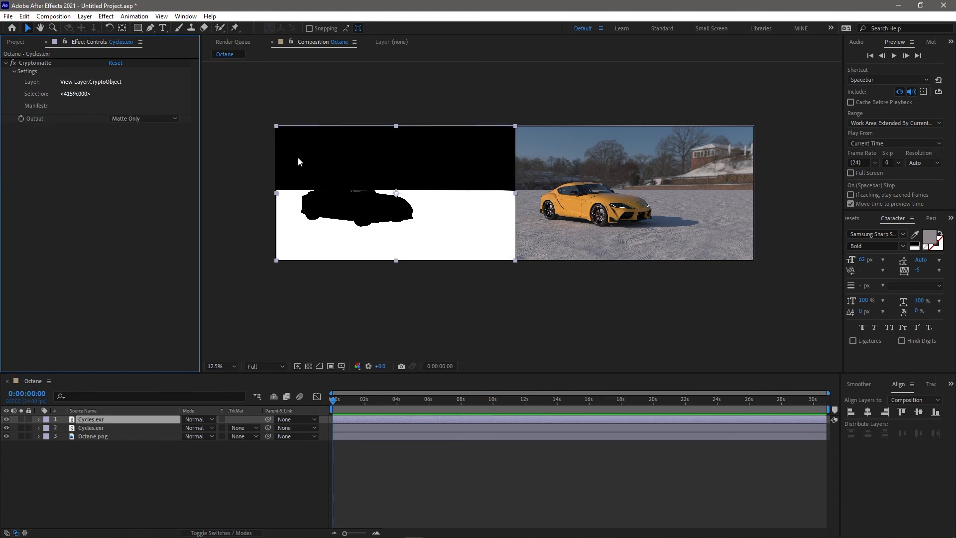
Set the lower Cycles.exr layer's track matte to Luma Matte using the Cryptomatte copy, and inspect the ground cutout
left_click(235, 428)
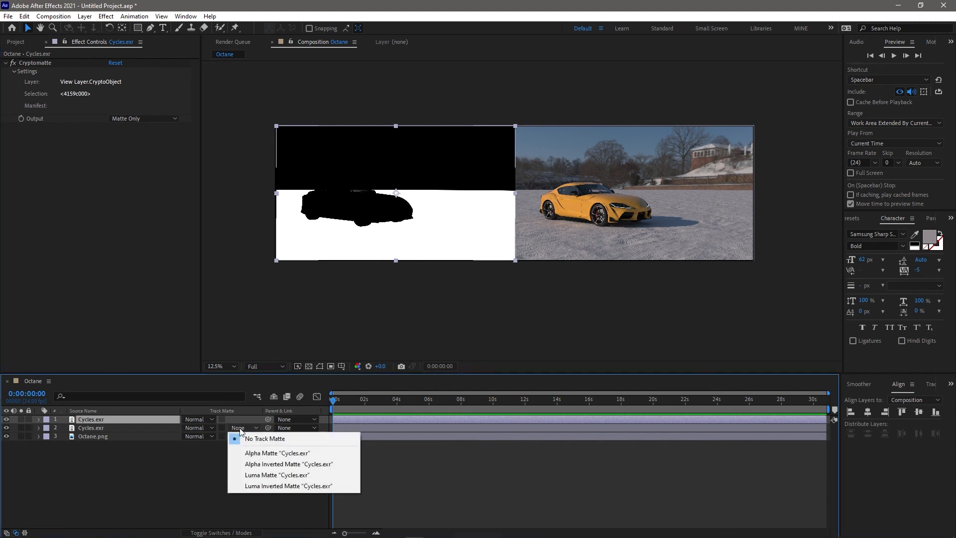
left_click(264, 476)
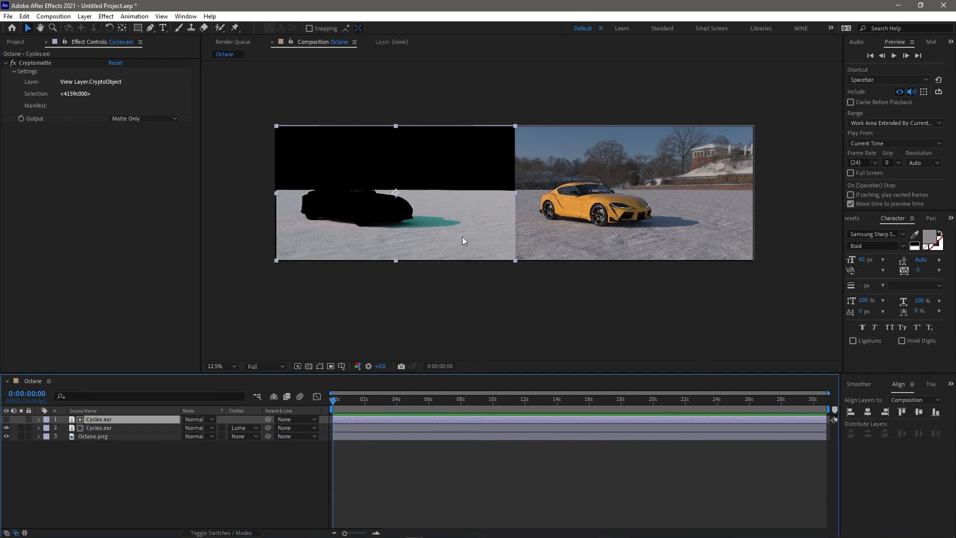
scroll(473, 236, "up", 3)
scroll(464, 238, "down", 3)
left_click(7, 420)
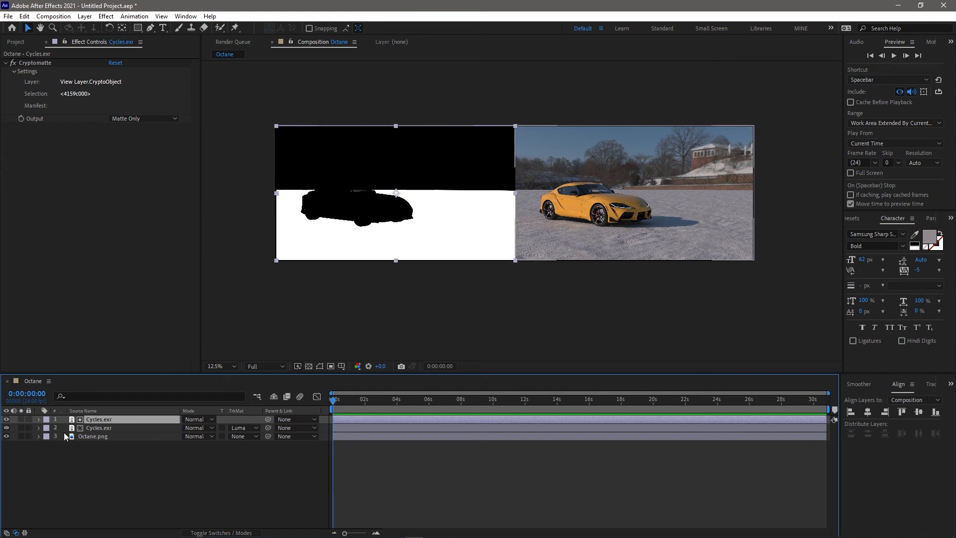
left_click(6, 419)
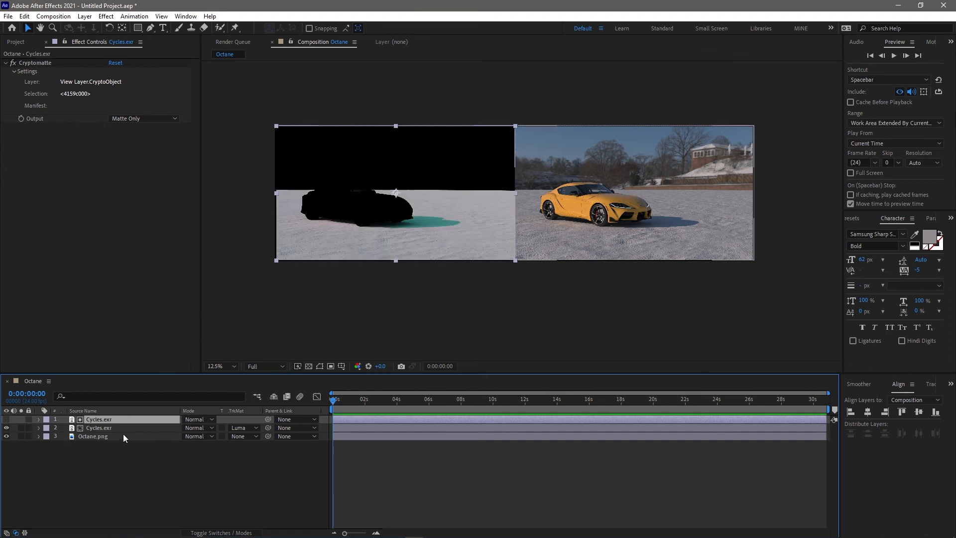
left_click_drag(474, 235, 453, 245)
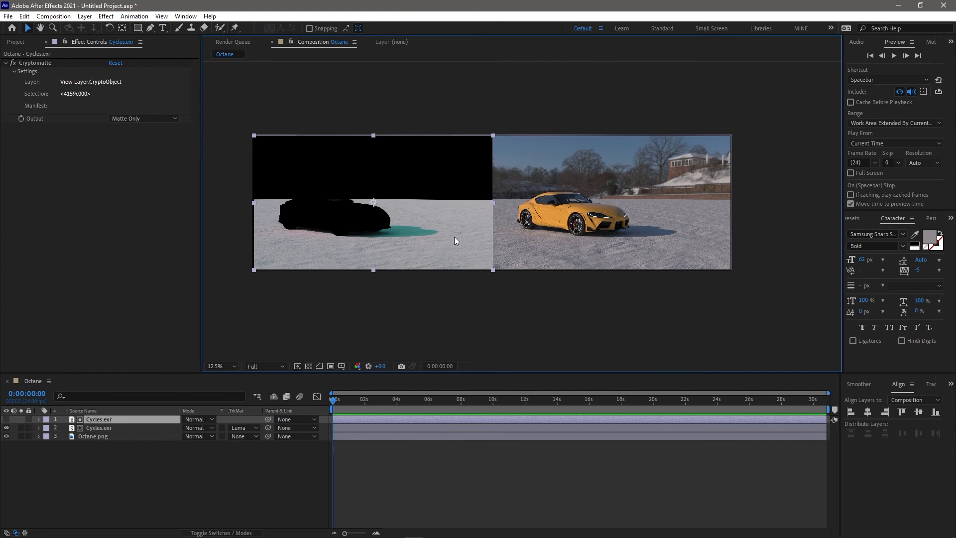
Duplicate the ground's Cycles.exr matte and color-corrected layer together as a second pair
left_click(105, 428)
left_click(111, 413)
left_click(111, 419, "shift")
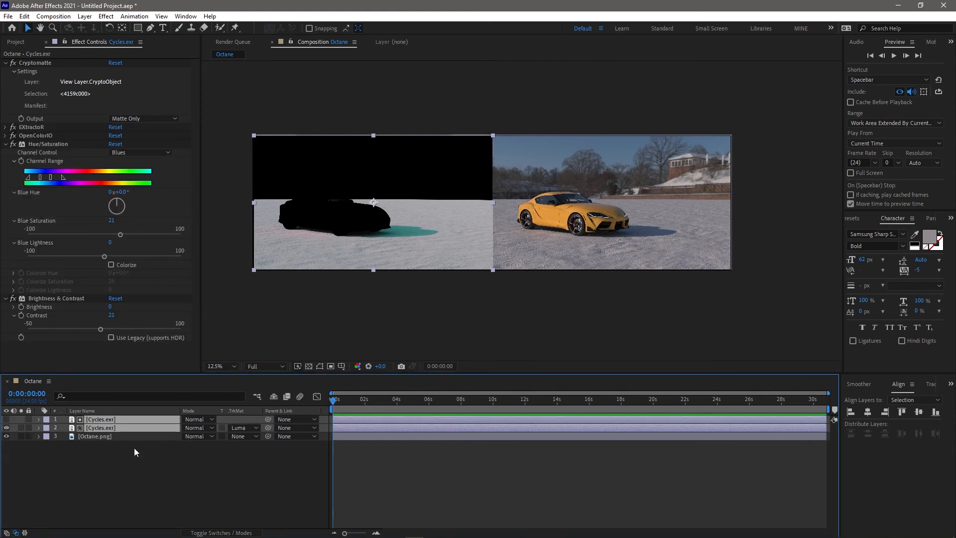
key("ctrl+d")
left_click(57, 468)
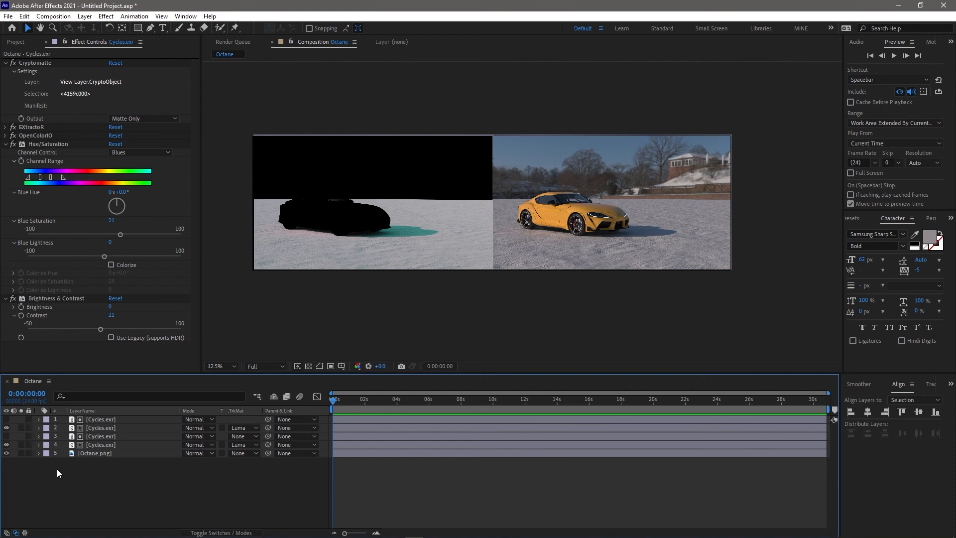
Clear the Cryptomatte selection on the topmost Cycles.exr matte layer
left_click(100, 420)
left_click(35, 96)
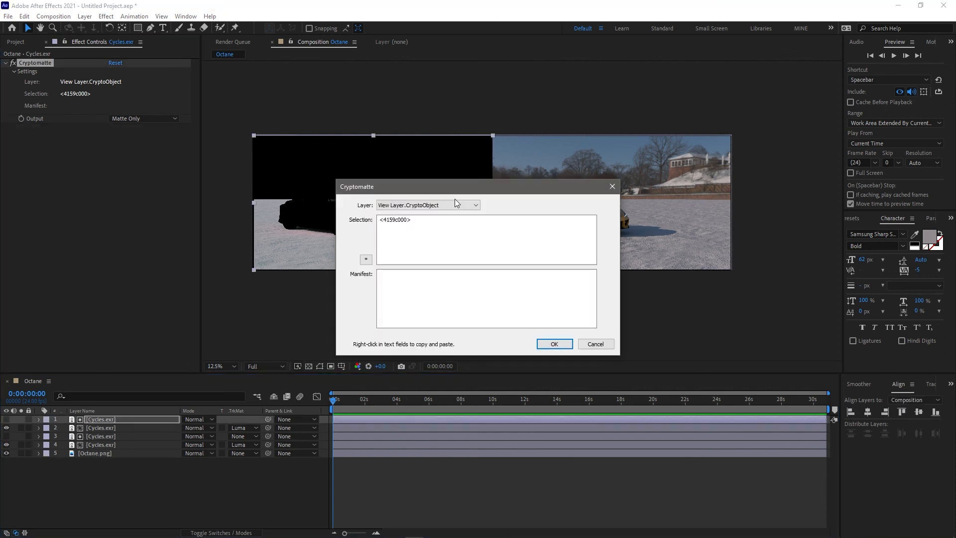
double_click(392, 224)
key("BackSpace")
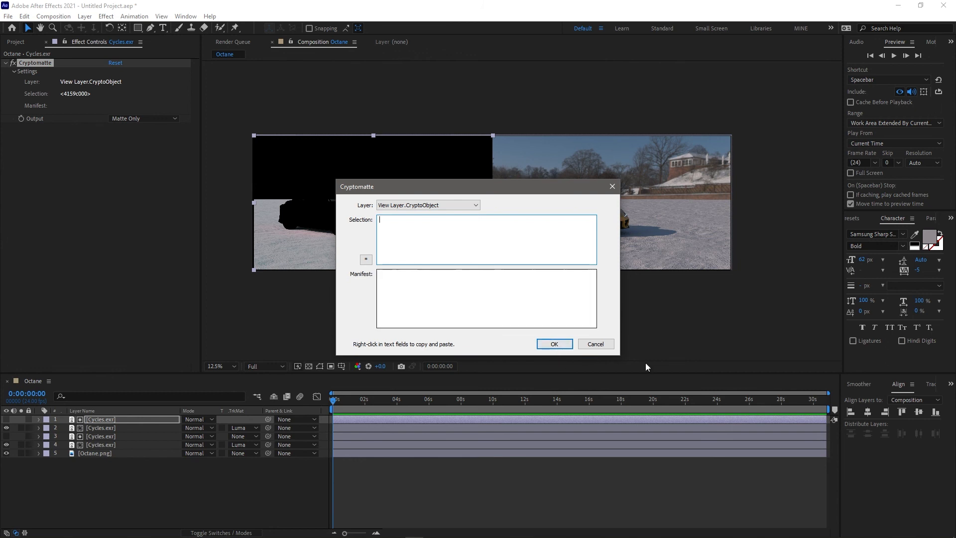
left_click(553, 343)
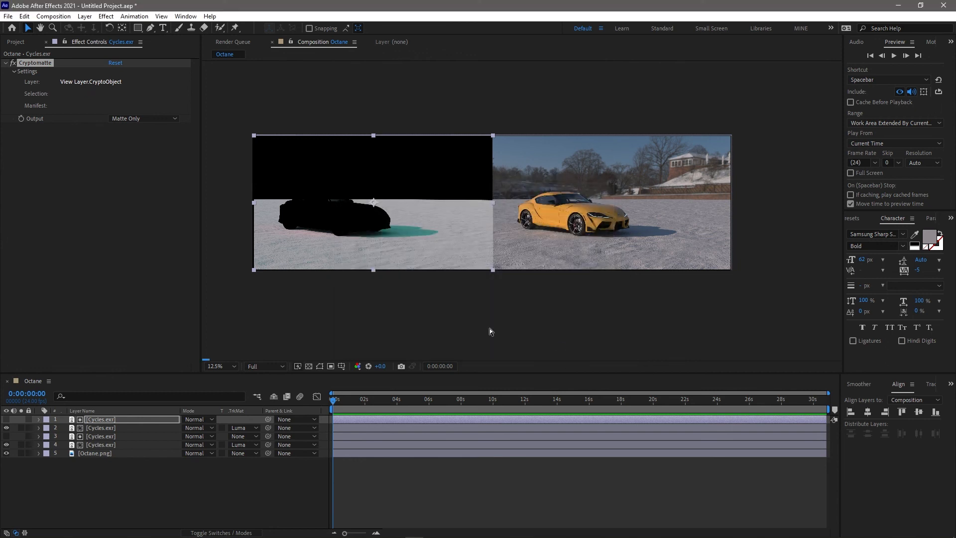
Make the topmost Cycles.exr matte layer visible and solo it for picking Cryptomatte objects
left_click(6, 419)
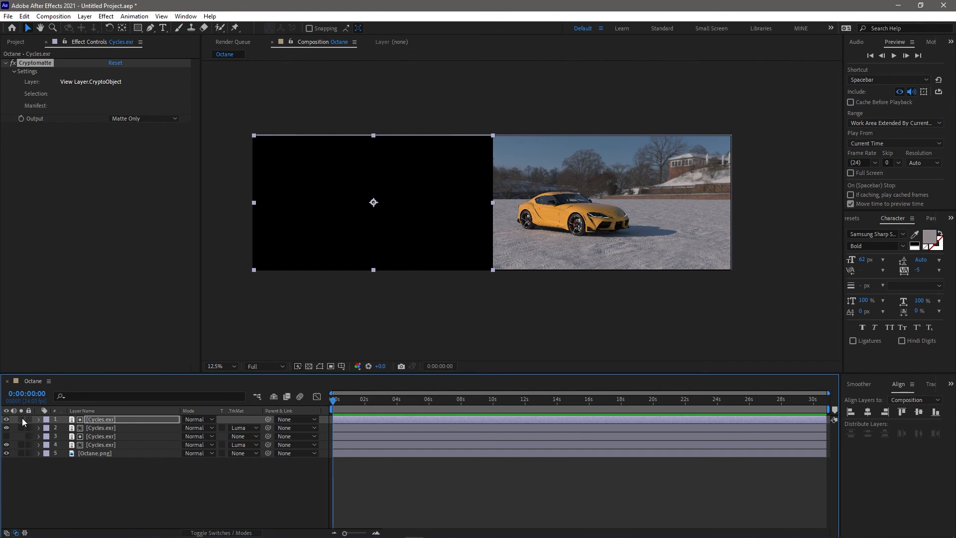
left_click(22, 420)
key("period")
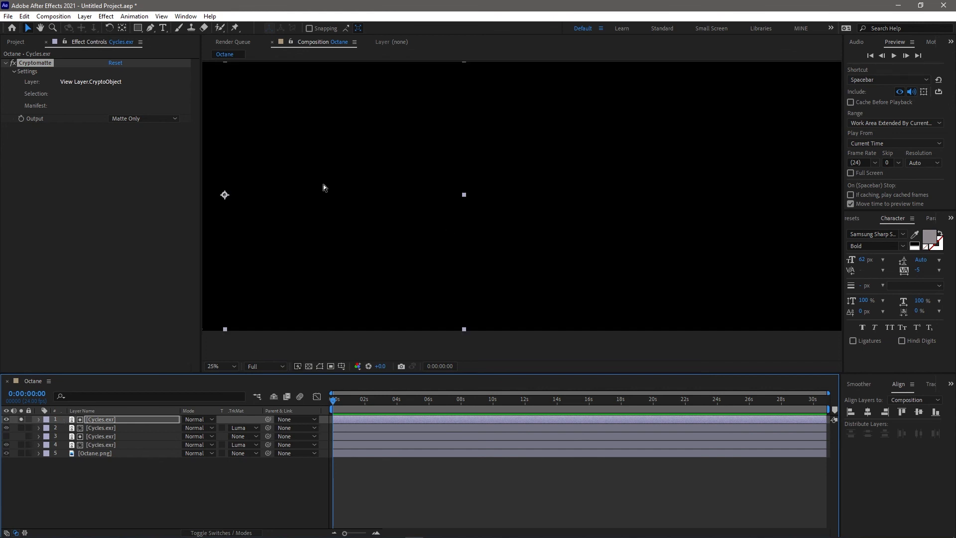
left_click(399, 220)
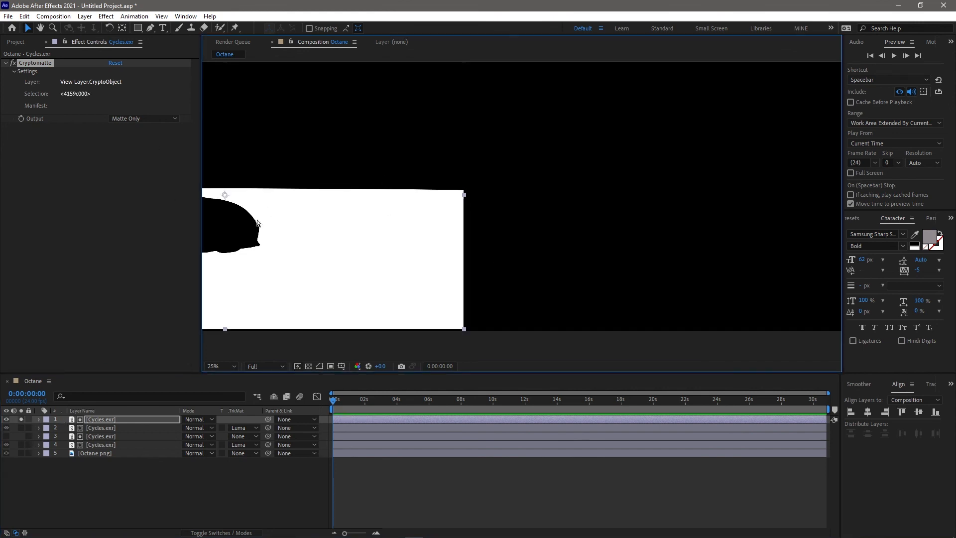
key("comma")
key("comma")
scroll(475, 218, "up", 1)
left_click(431, 225)
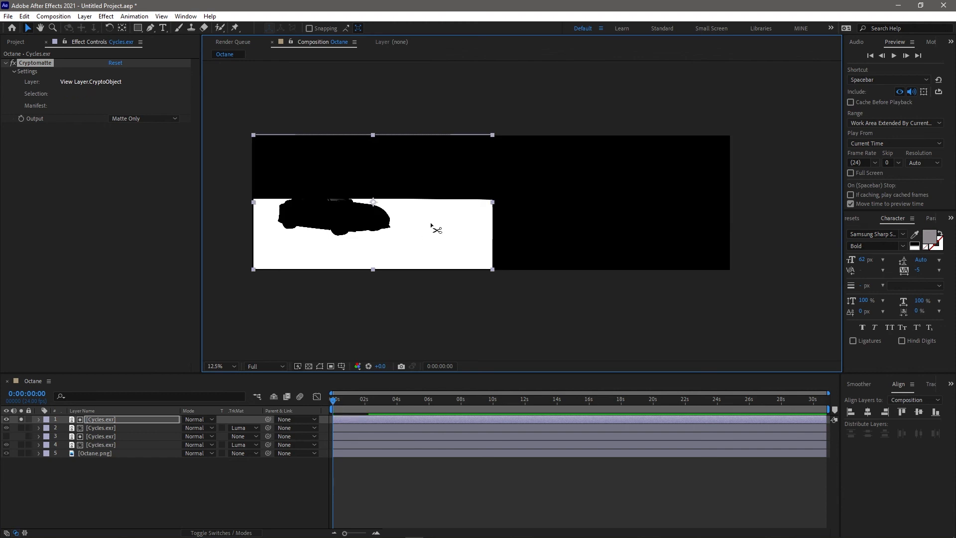
Select the car's main body and its hood together in the topmost layer's Cryptomatte matte
left_click(347, 208)
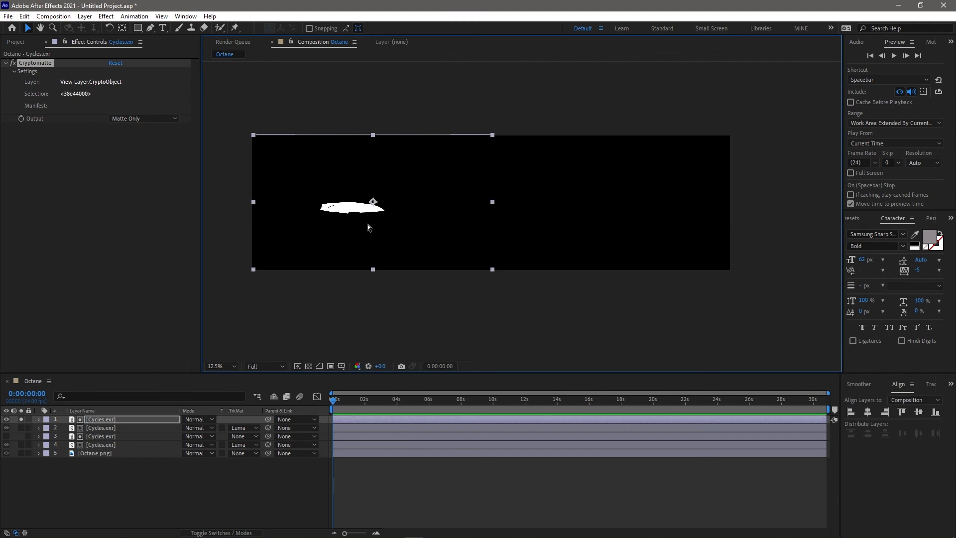
left_click(363, 222)
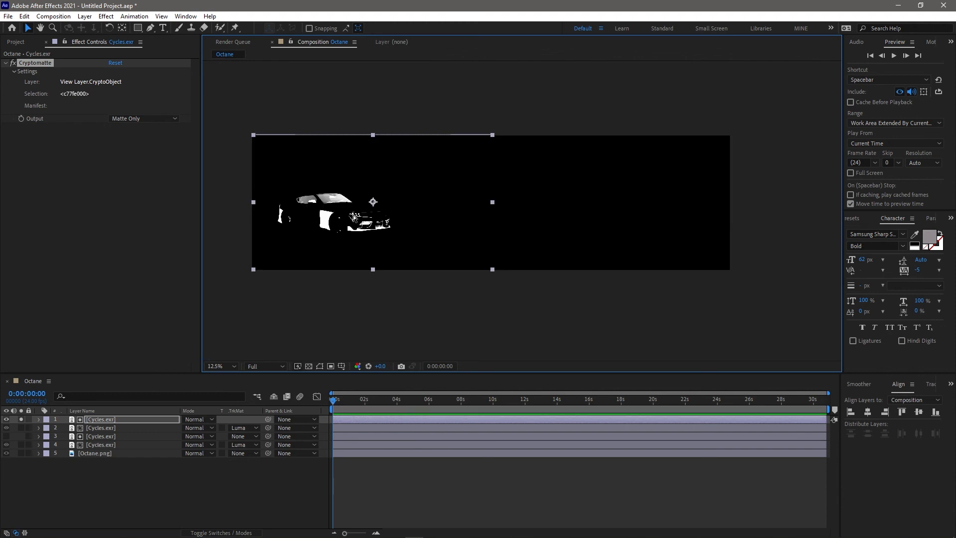
left_click(346, 207, "shift")
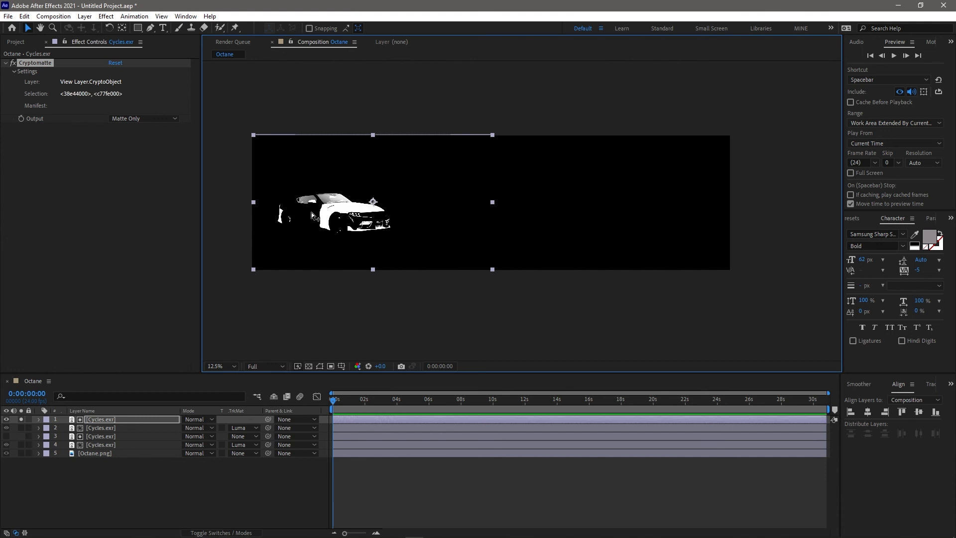
Clear the ground from the Cryptomatte selection and pick the car's body and hood again
key("period")
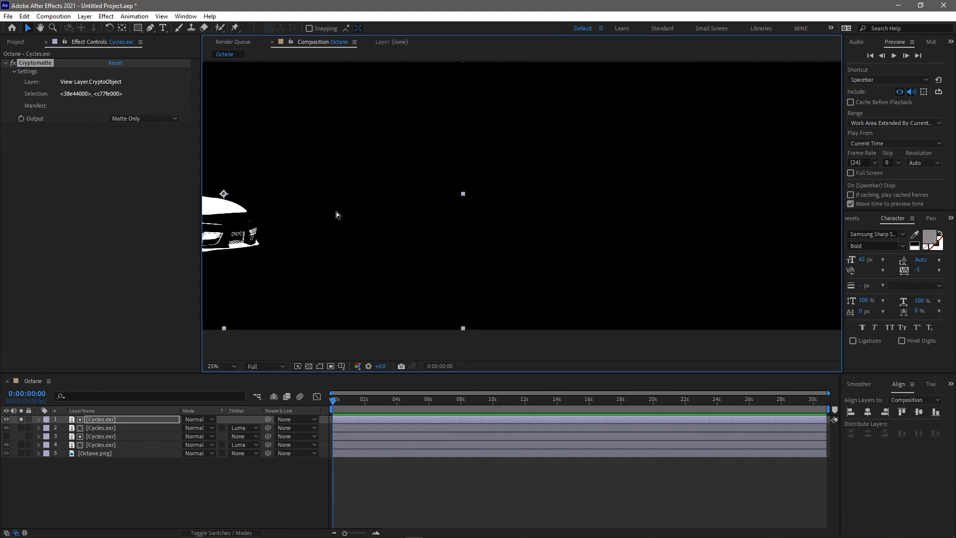
left_click(336, 211)
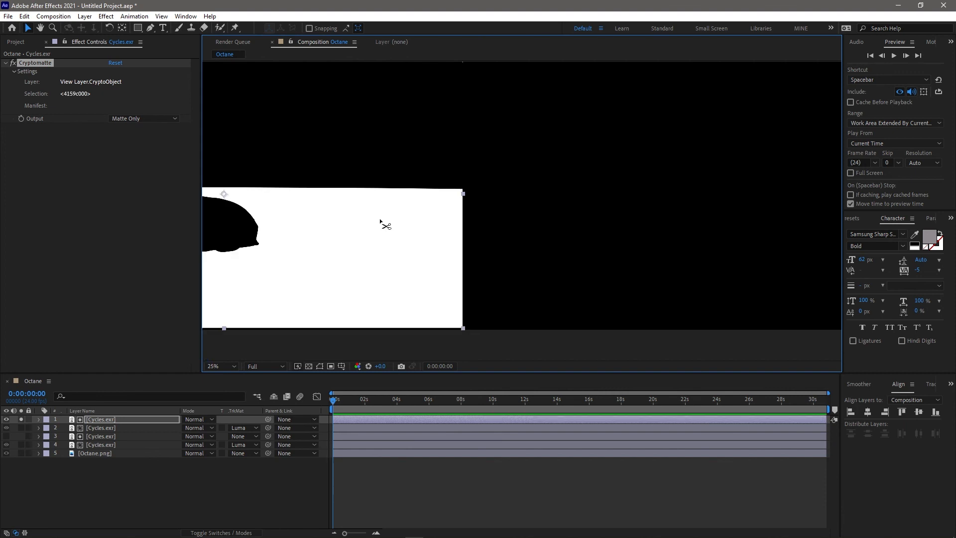
left_click(380, 220)
left_click(359, 201)
left_click(356, 200, "shift")
key("comma")
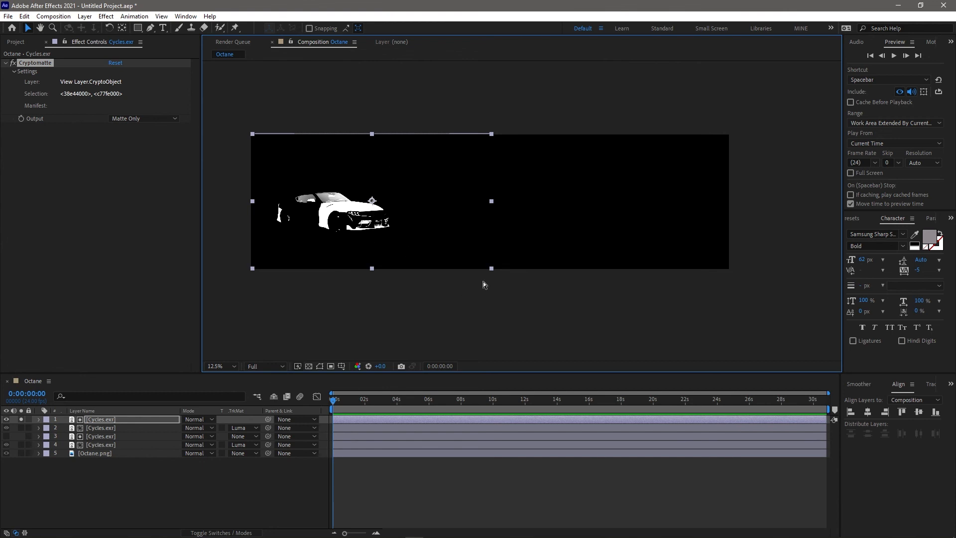
Turn off solo on the topmost Cycles.exr matte layer and select that layer in the composition
left_click(89, 466)
left_click(21, 420)
left_click(303, 214)
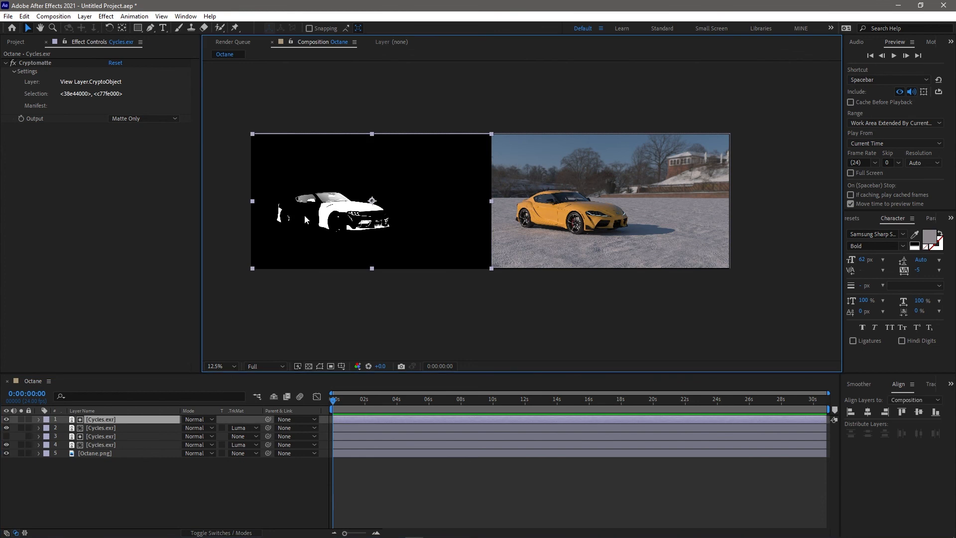